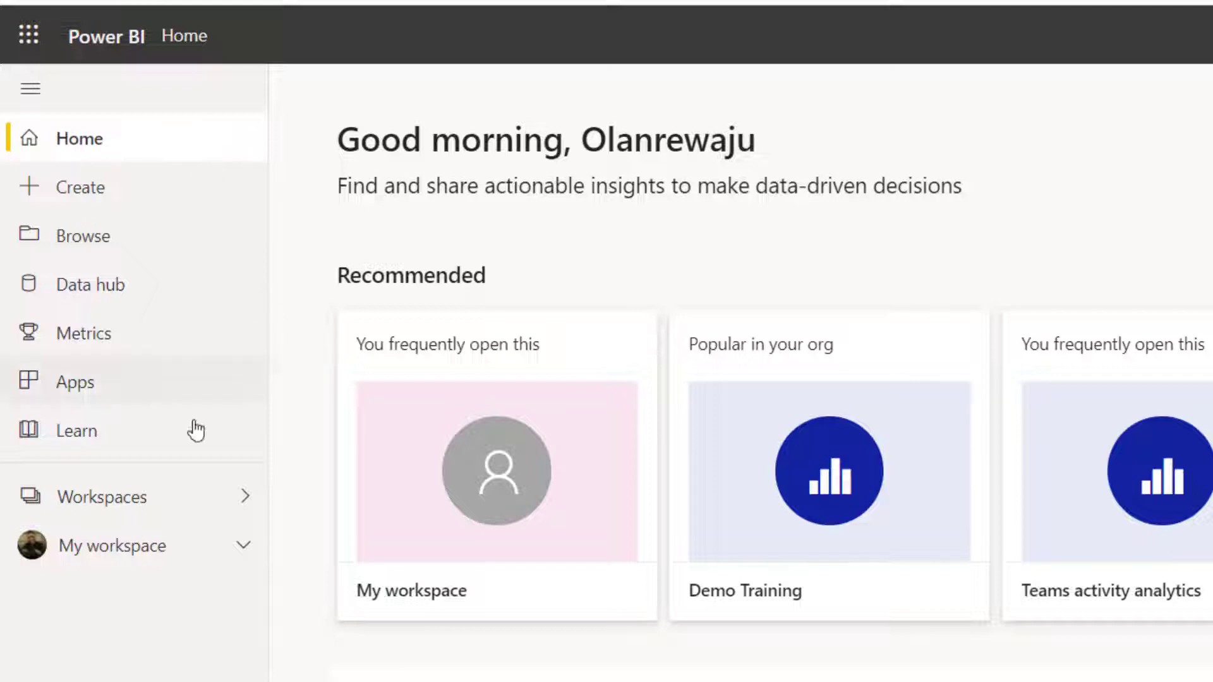
Step: In My workspace, review the All, Content and Datasets + dataflows lists, then start a new streaming dataset
left_click(118, 554)
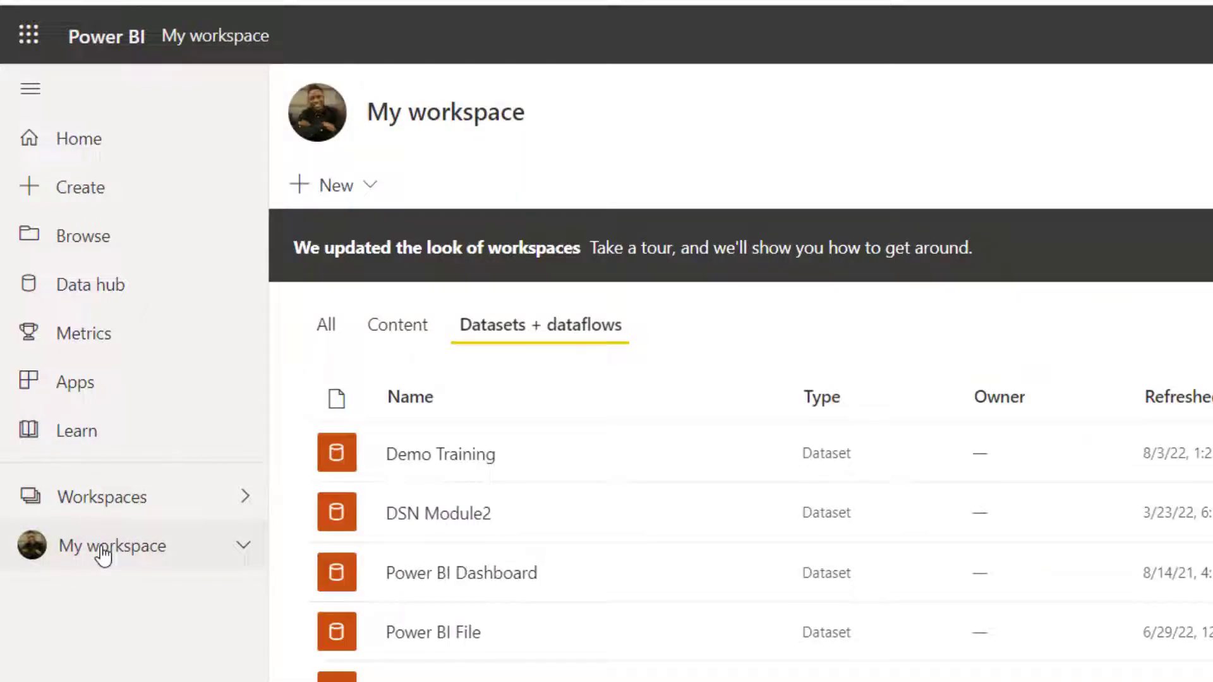
left_click(328, 341)
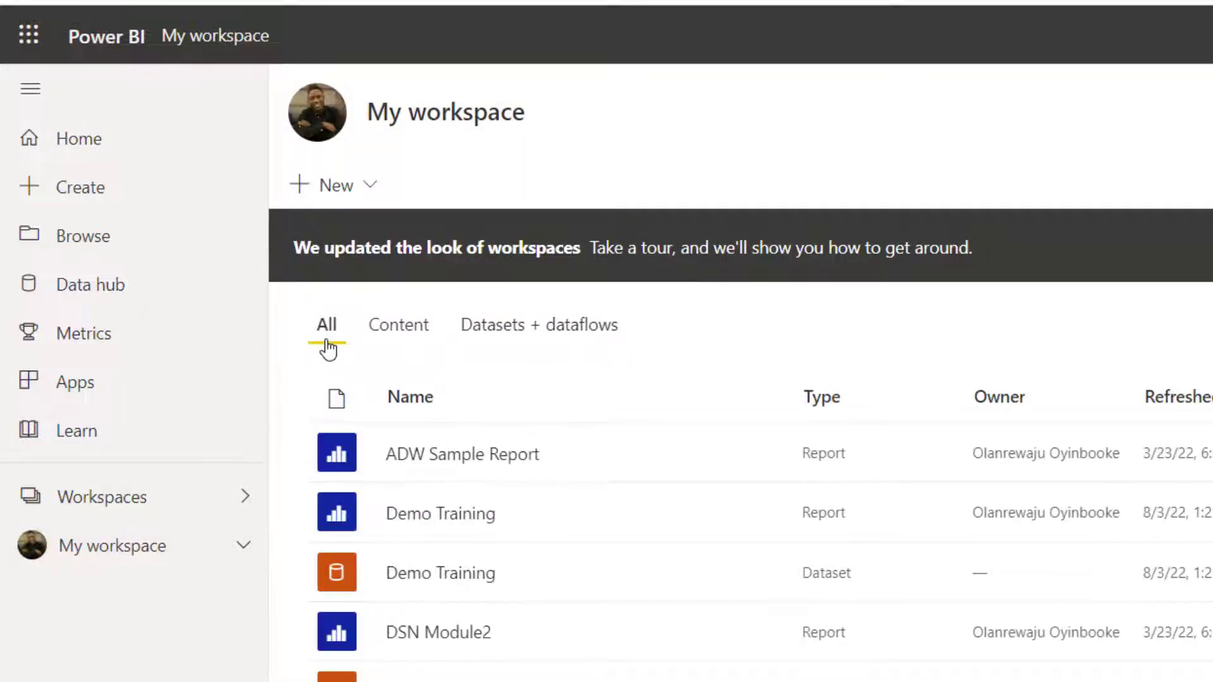
left_click(398, 328)
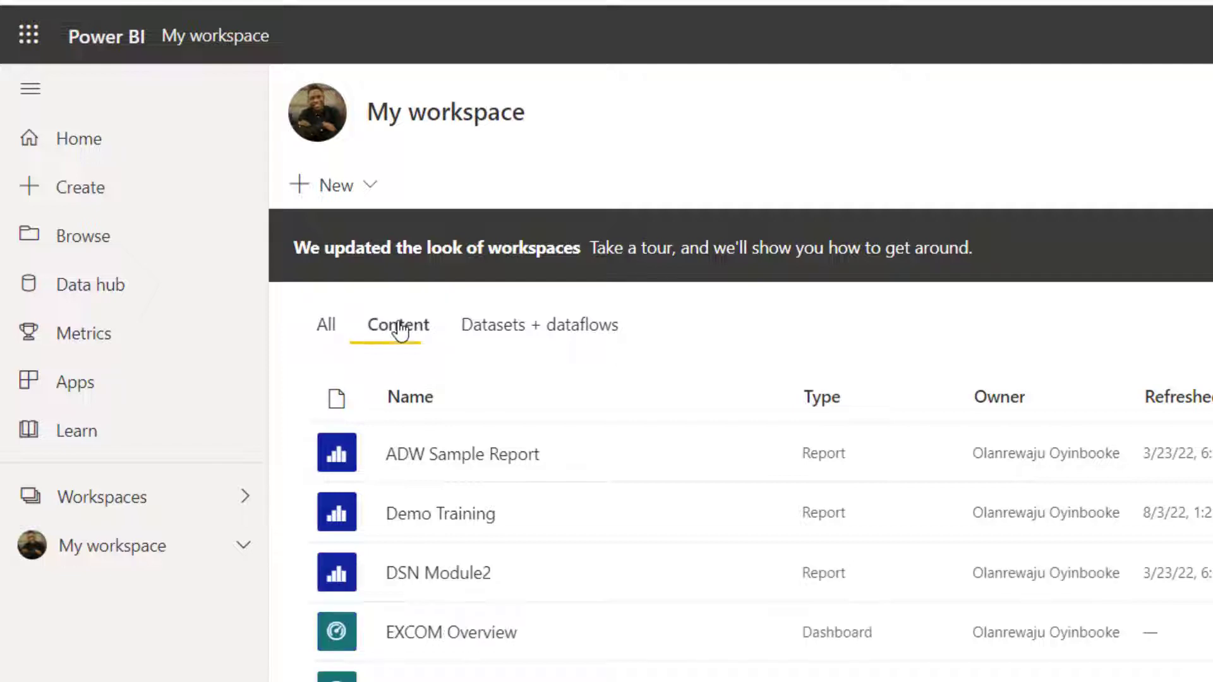
left_click(503, 333)
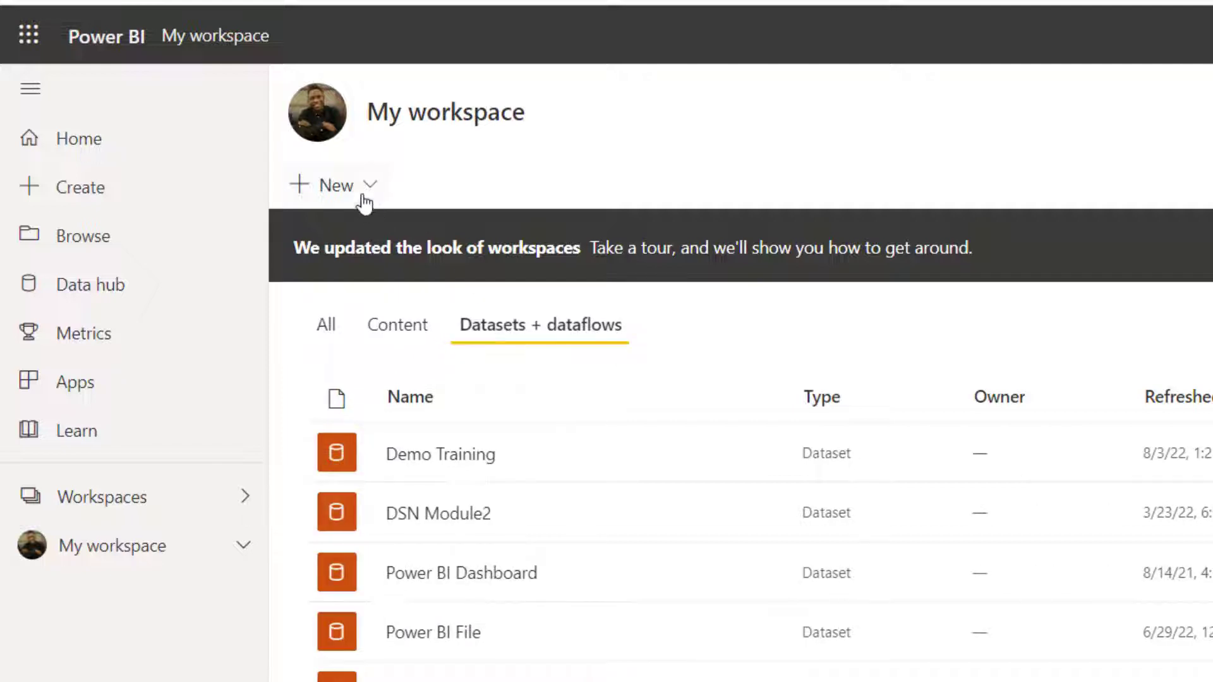
left_click(345, 189)
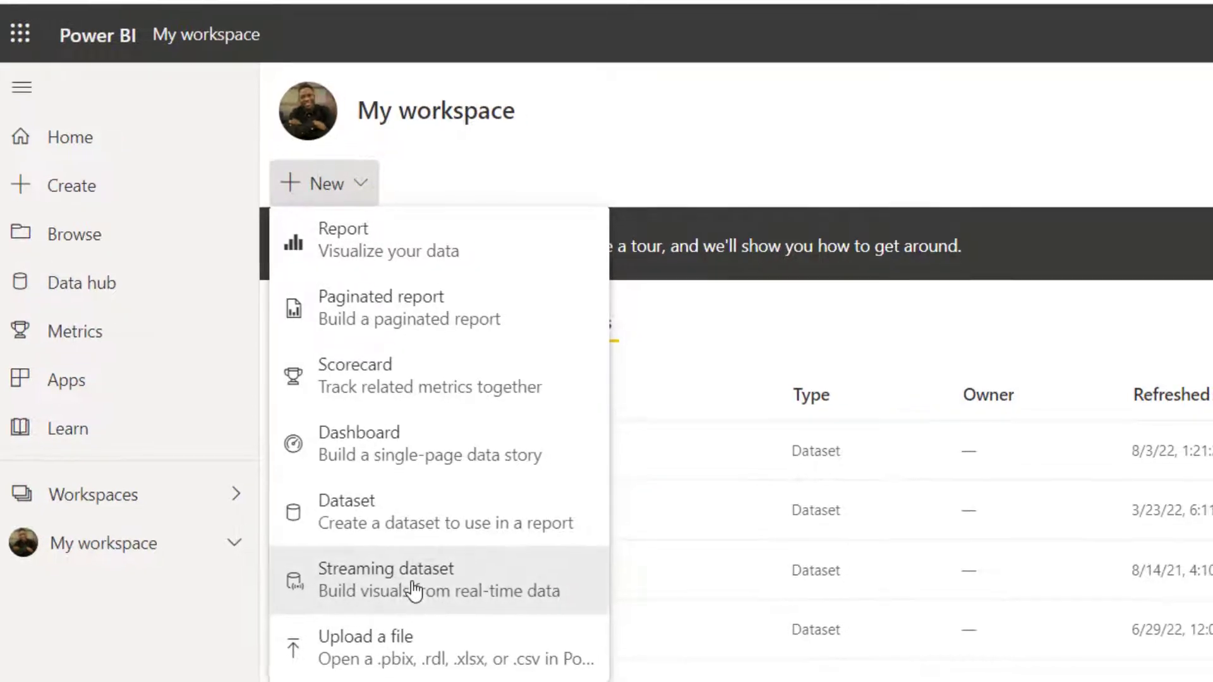
left_click(420, 590)
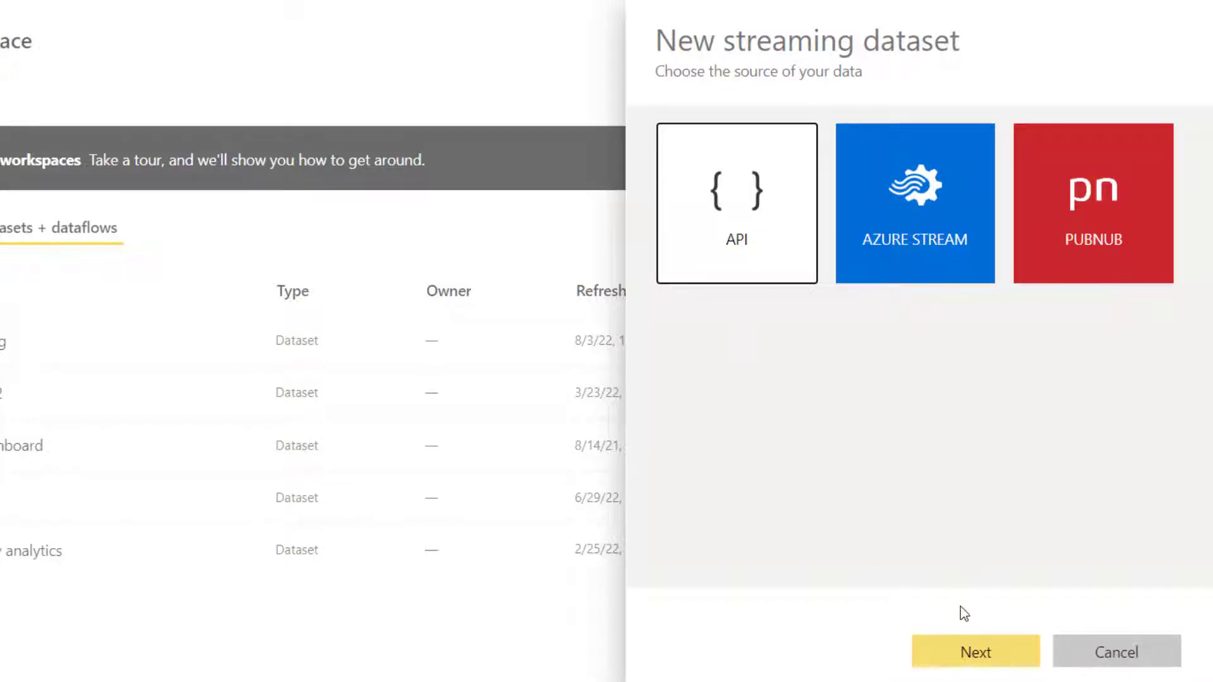
Step: Choose API as the source and name the streaming dataset 30DaysOfLearning
left_click(976, 651)
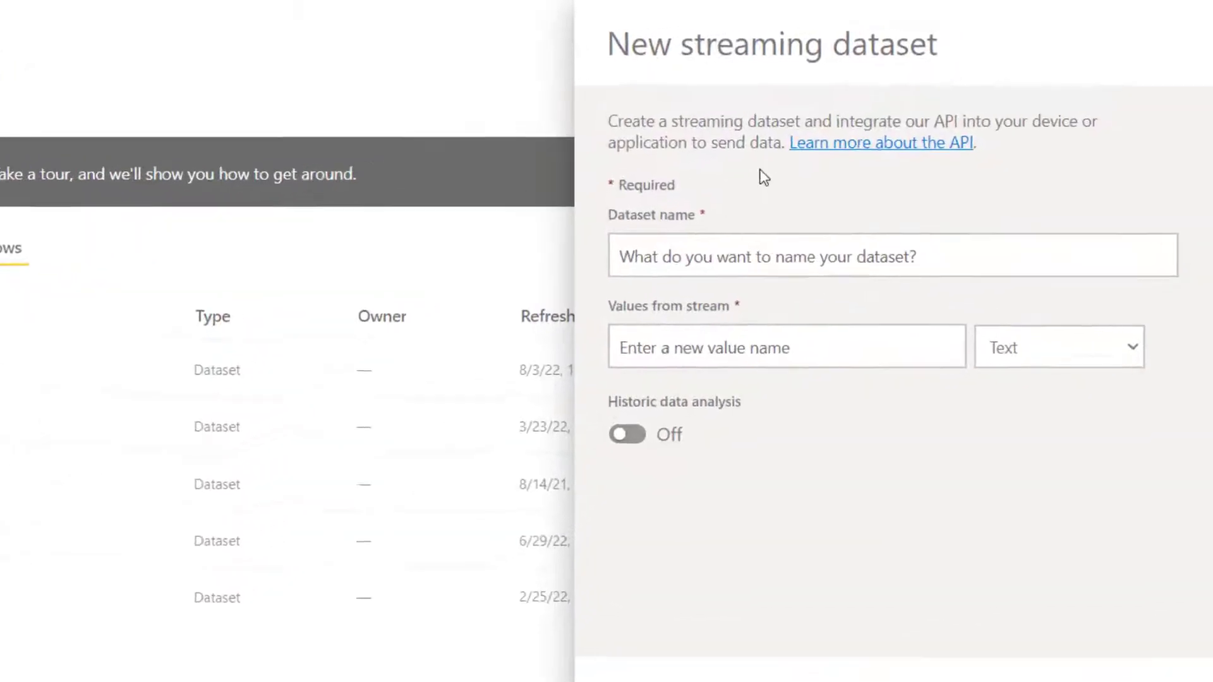
left_click(706, 248)
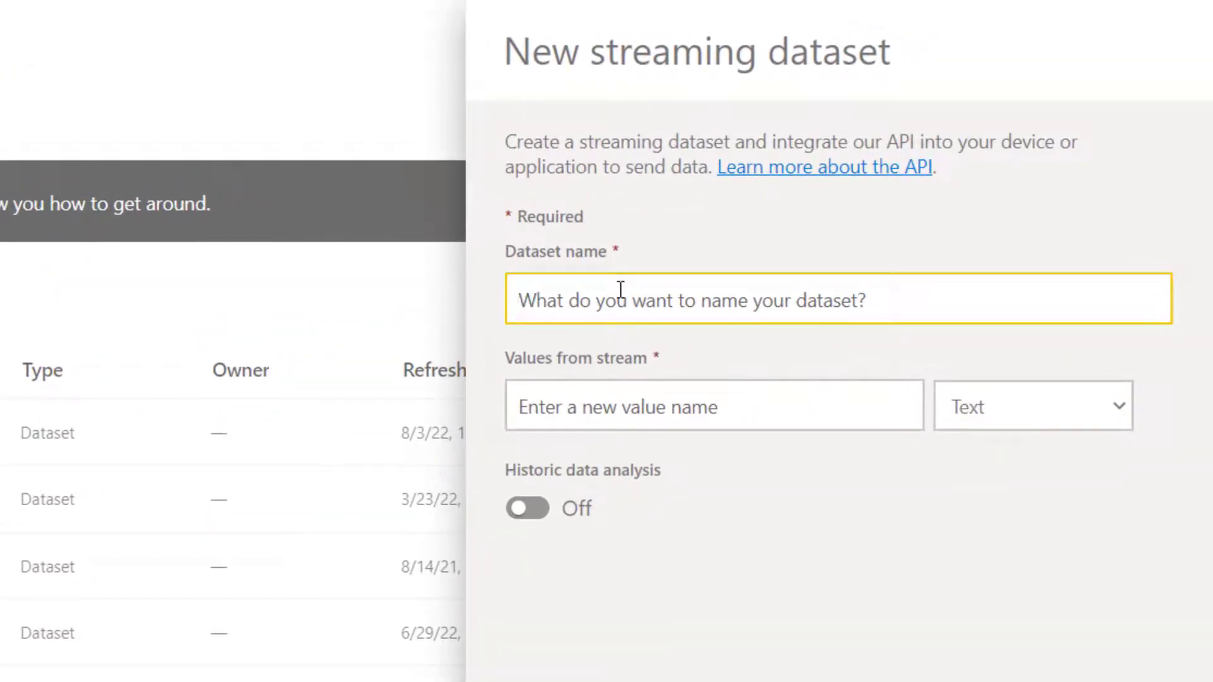
type("30Da")
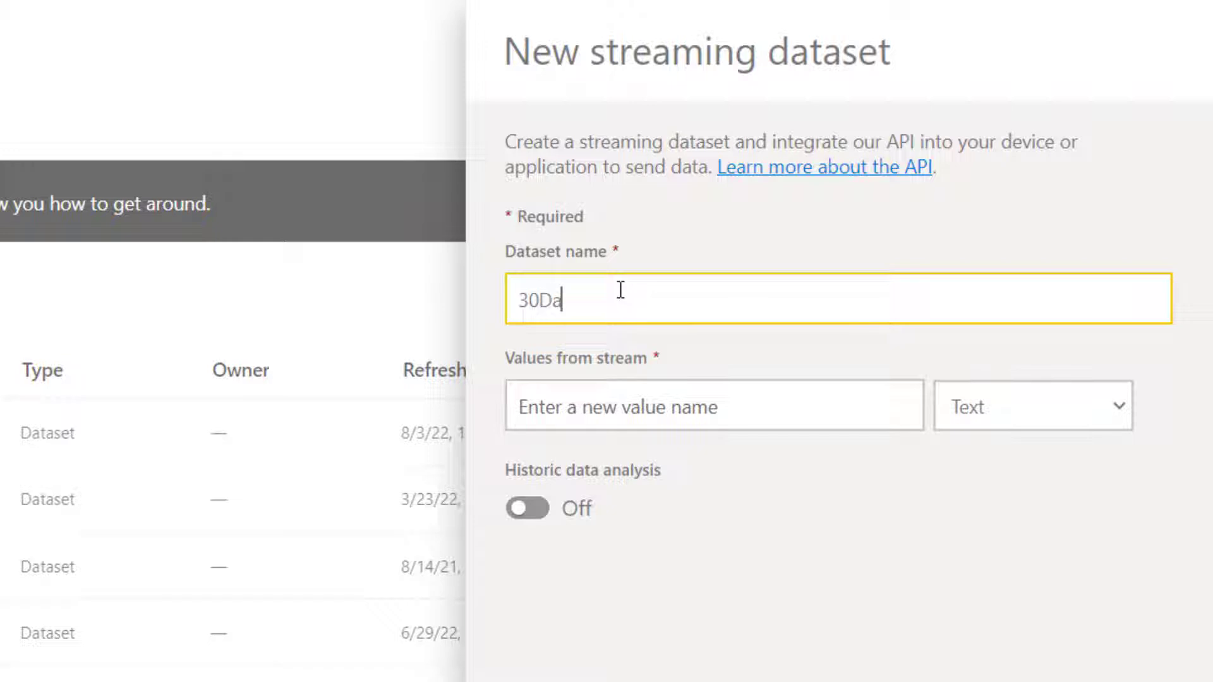
type("ysOfLearning")
Step: Add stream values Date (DateTime), Tweet, Username and Location
left_click(638, 416)
type("Date")
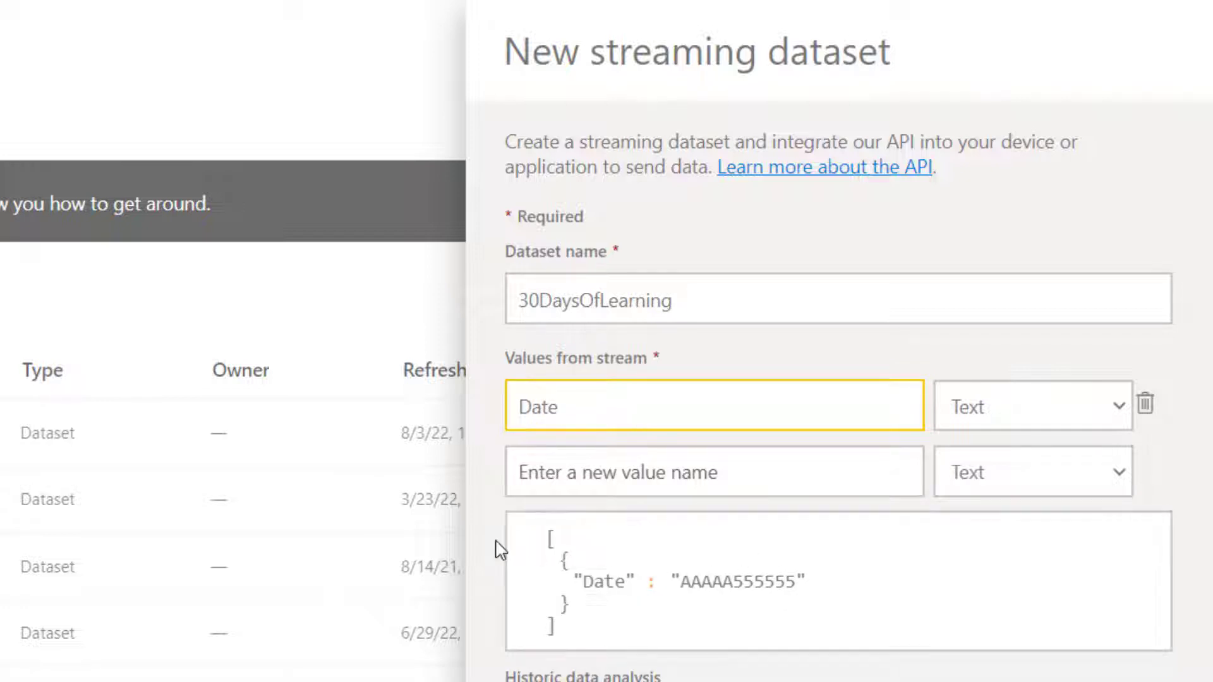
left_click(1054, 414)
left_click(1022, 495)
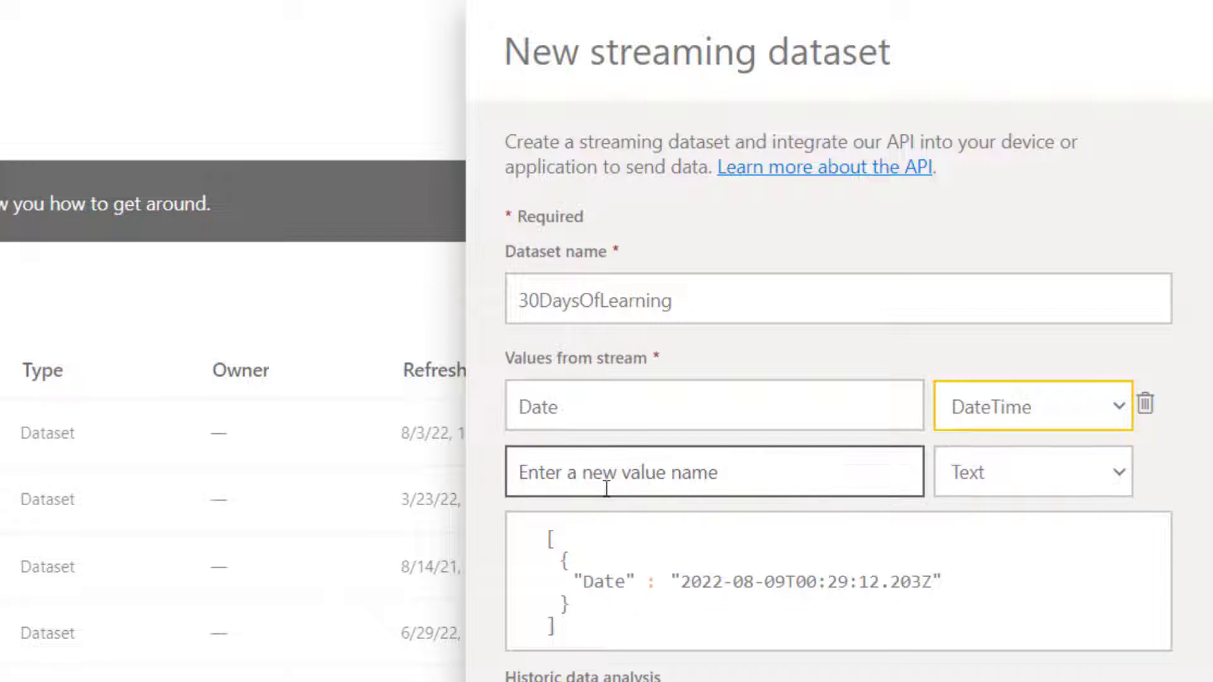
left_click(565, 473)
type("Tweet")
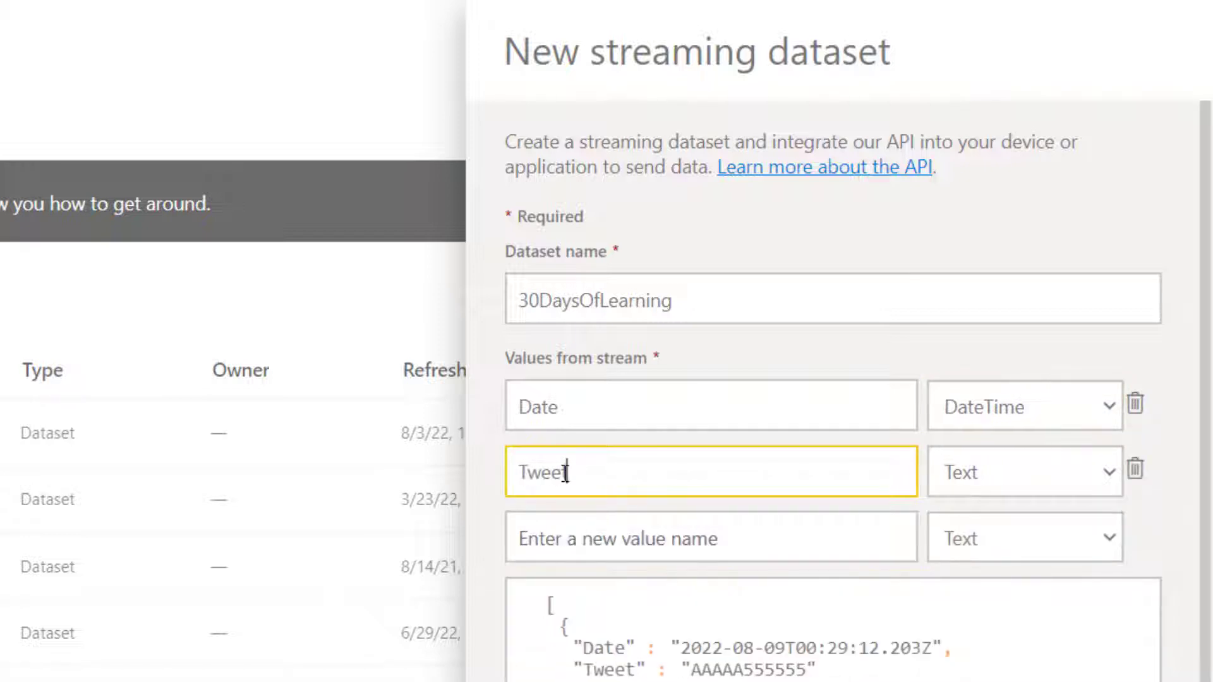
left_click(579, 536)
type("Username")
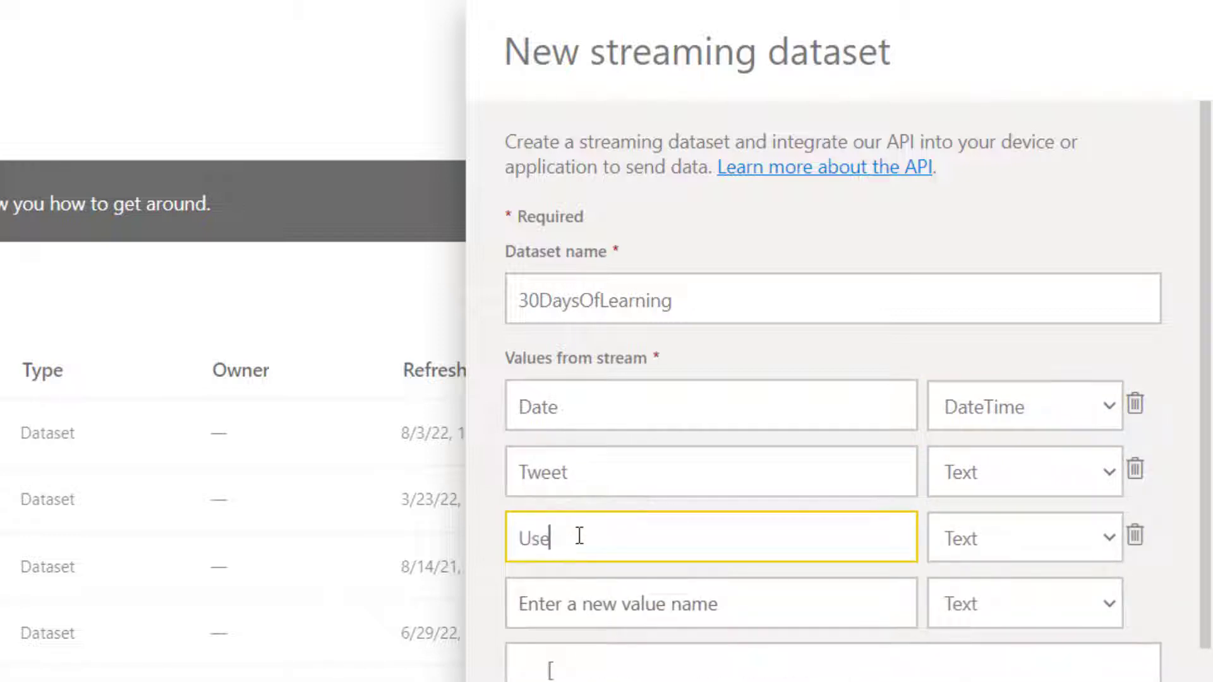
left_click(583, 606)
type("Location")
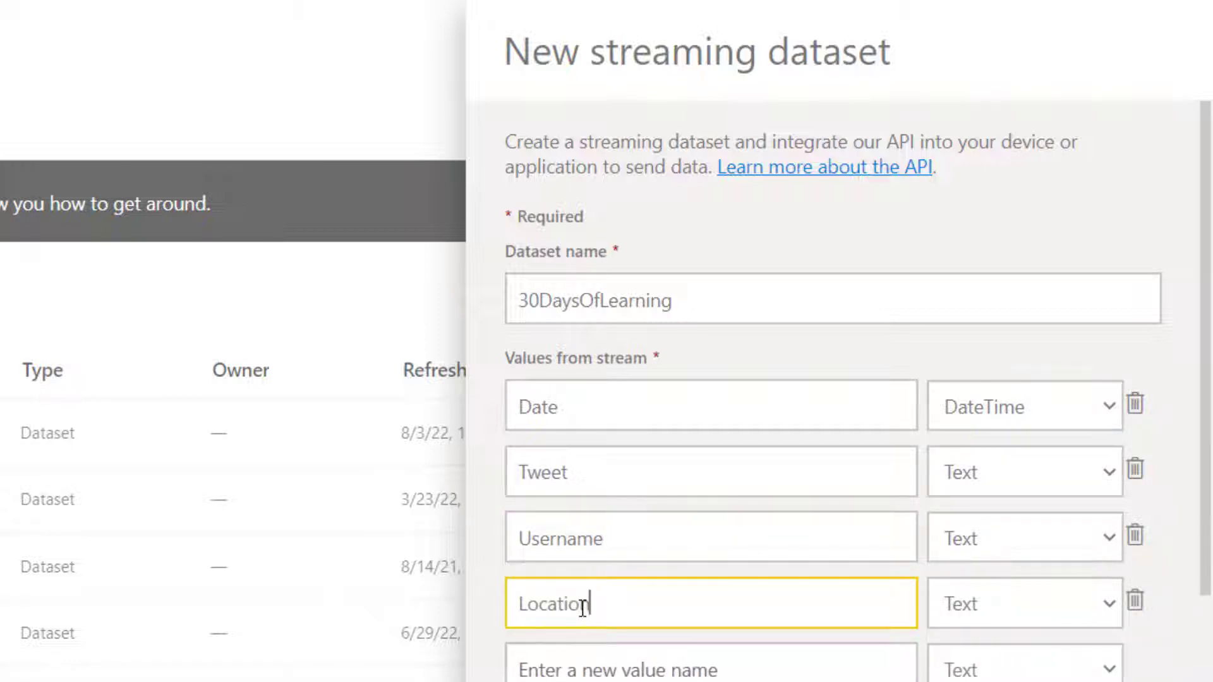
Step: Turn Historic data analysis on and create the dataset
scroll(750, 631, "down", 3)
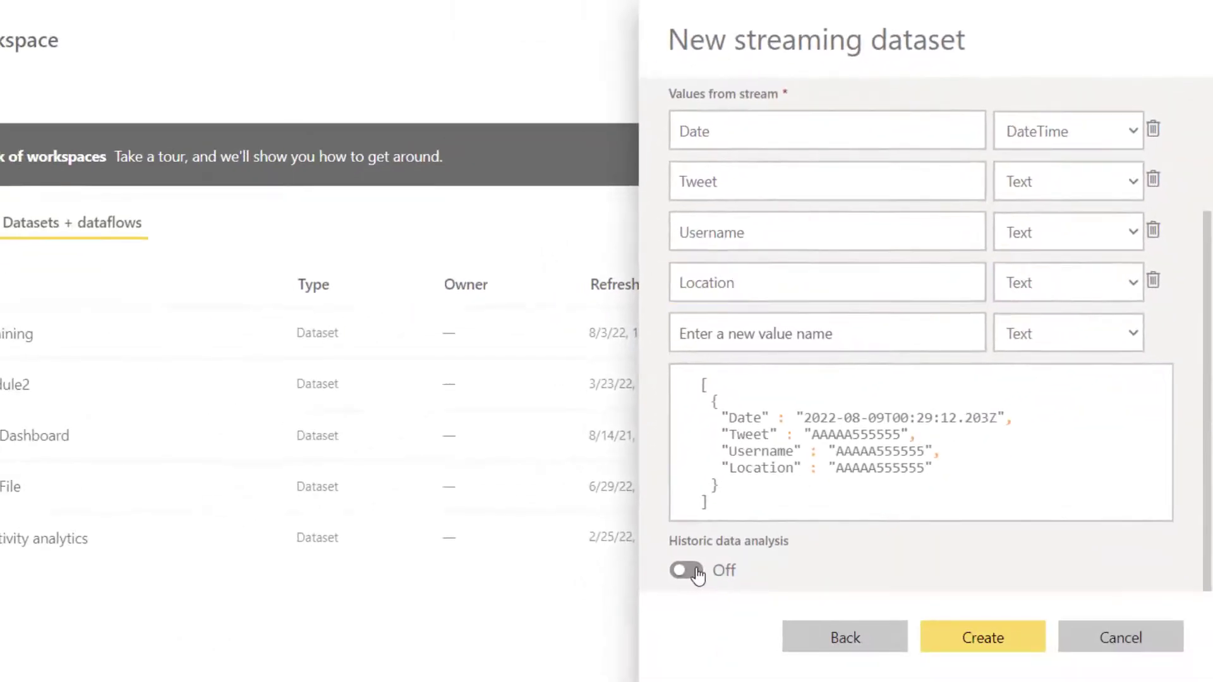
left_click(692, 571)
scroll(967, 587, "up", 3)
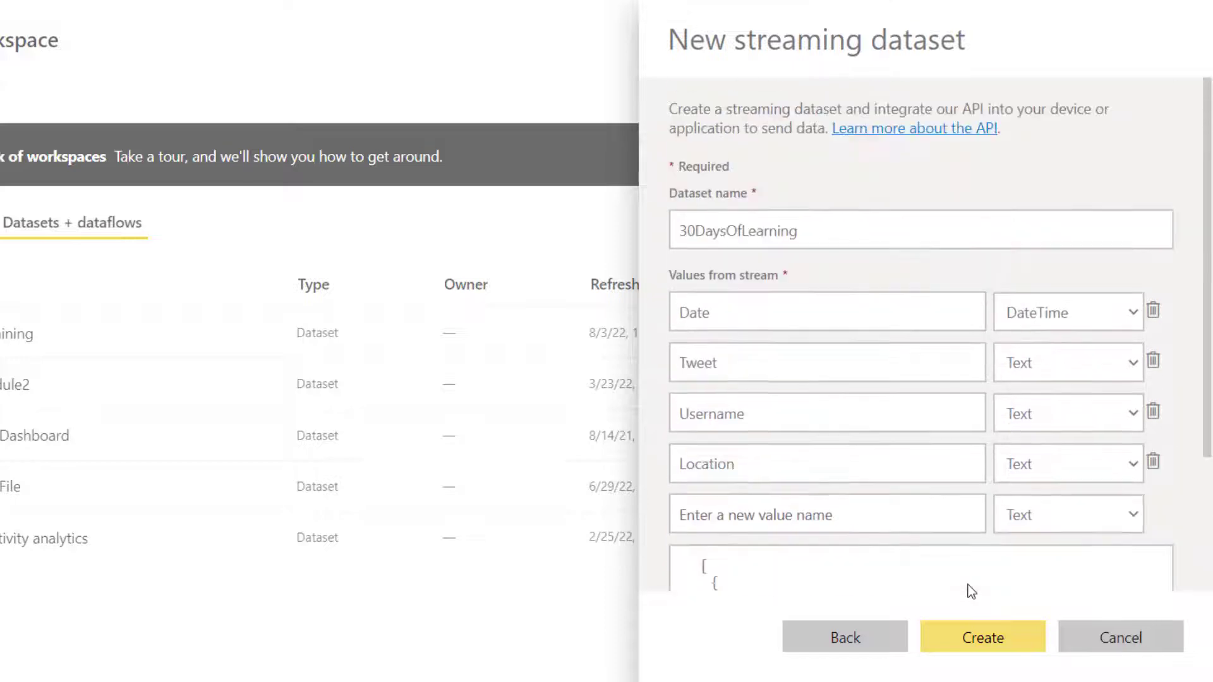
scroll(967, 588, "down", 3)
left_click(981, 649)
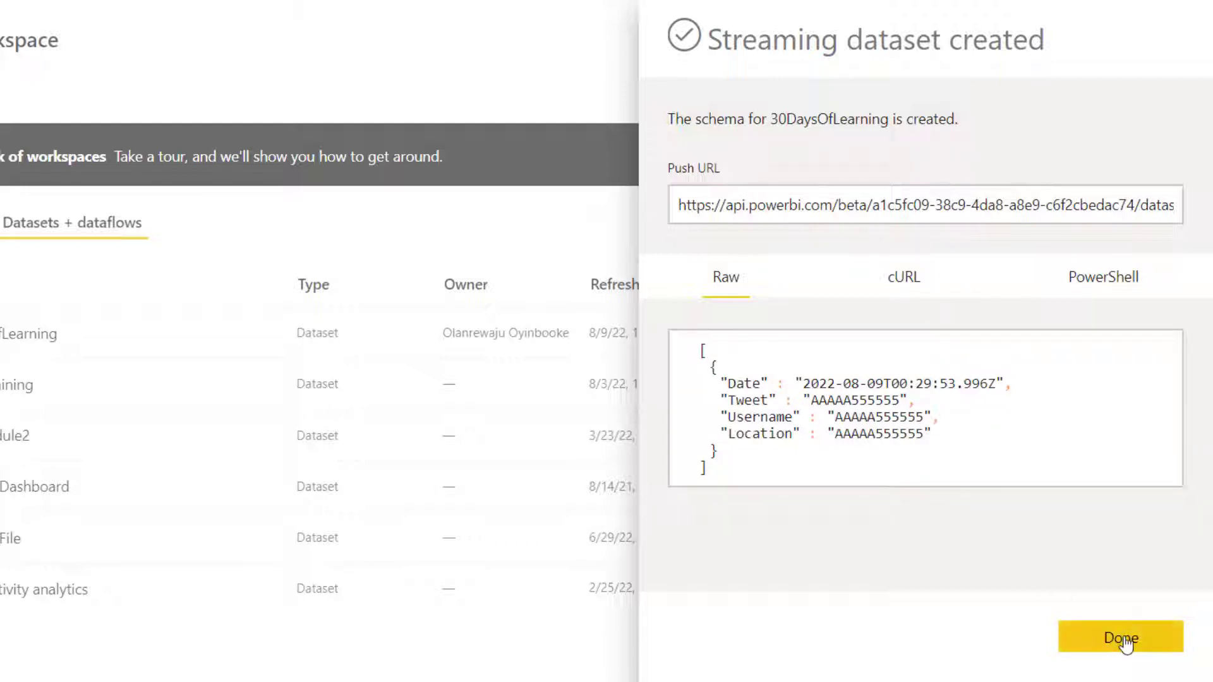
Step: Dismiss the Streaming dataset created confirmation with Done
left_click(1123, 638)
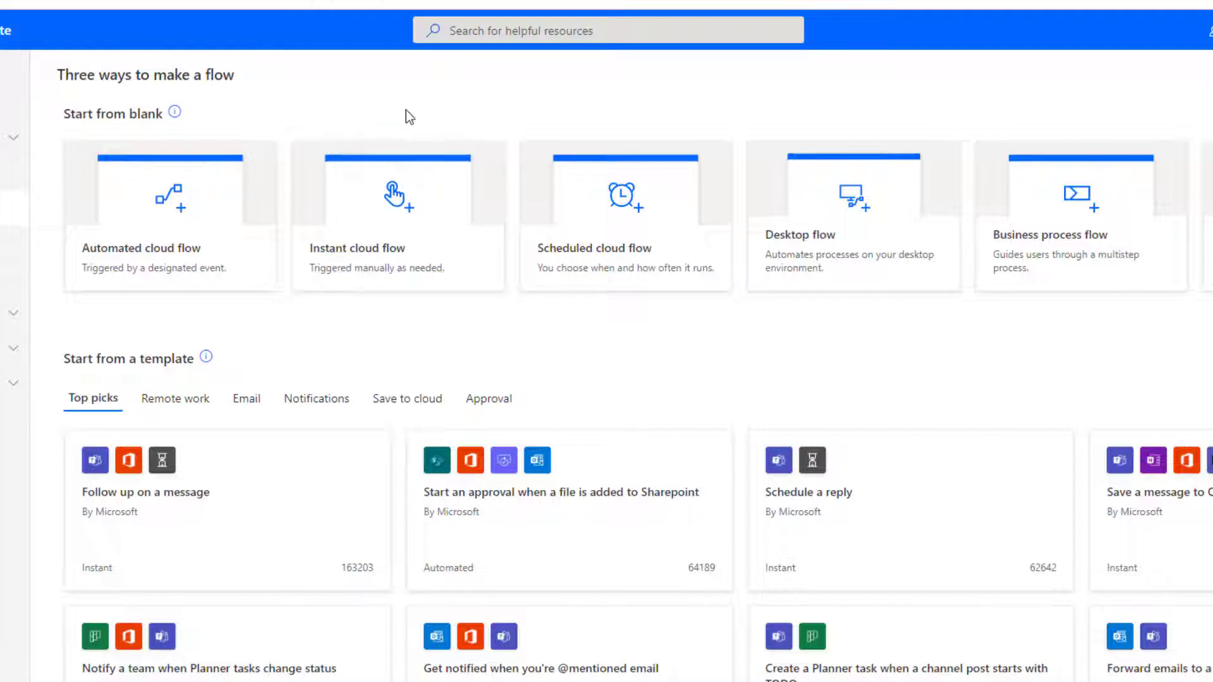
Step: Create a blank instant cloud flow and rename it from Untitled to Twitter Scrape
left_click(394, 196)
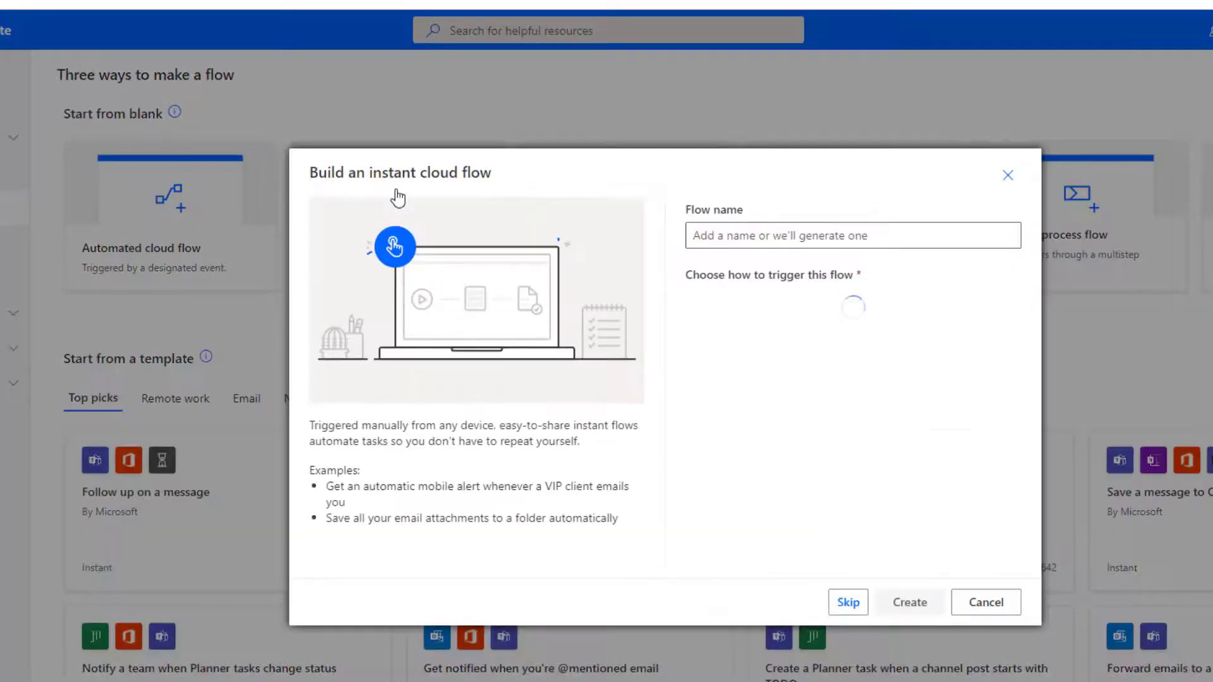
left_click(848, 602)
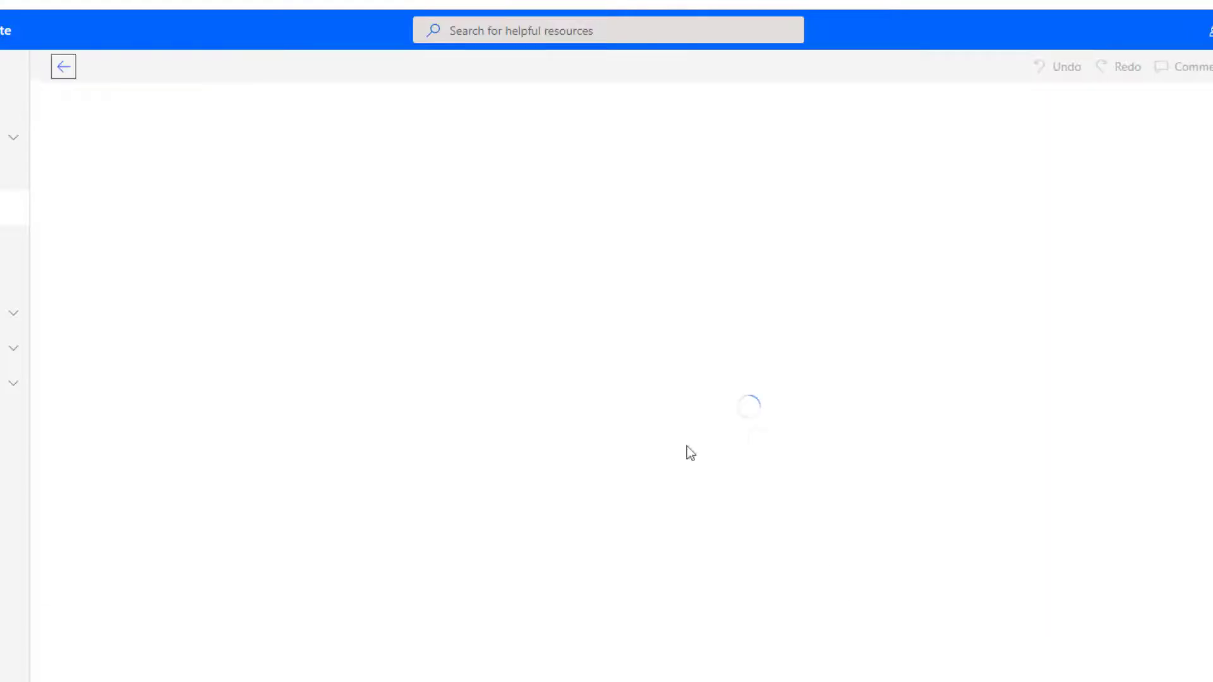
left_click(109, 69)
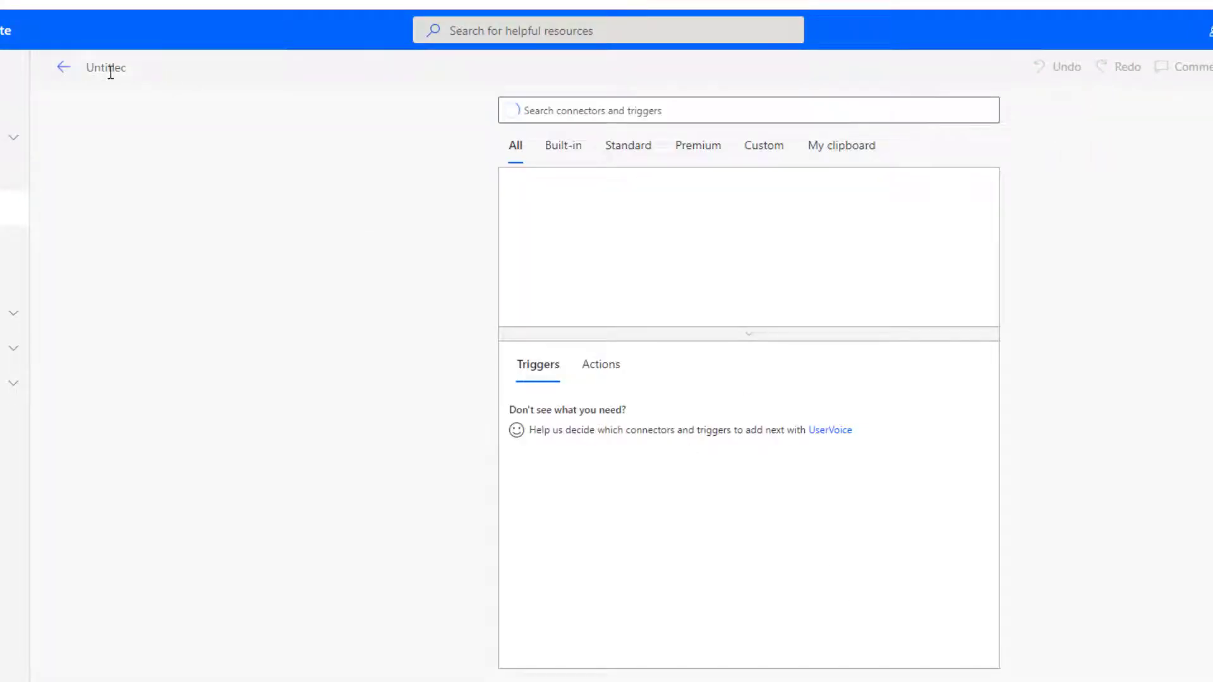
key("ctrl+a")
type("Twit")
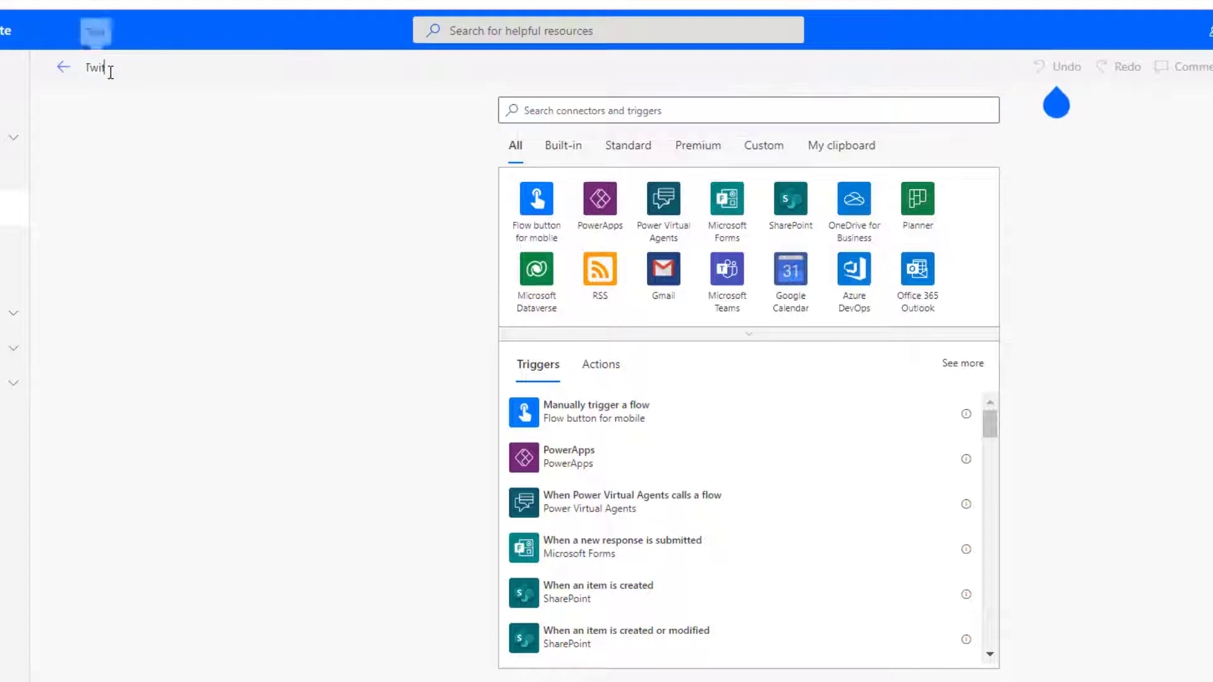
type("ter Sca")
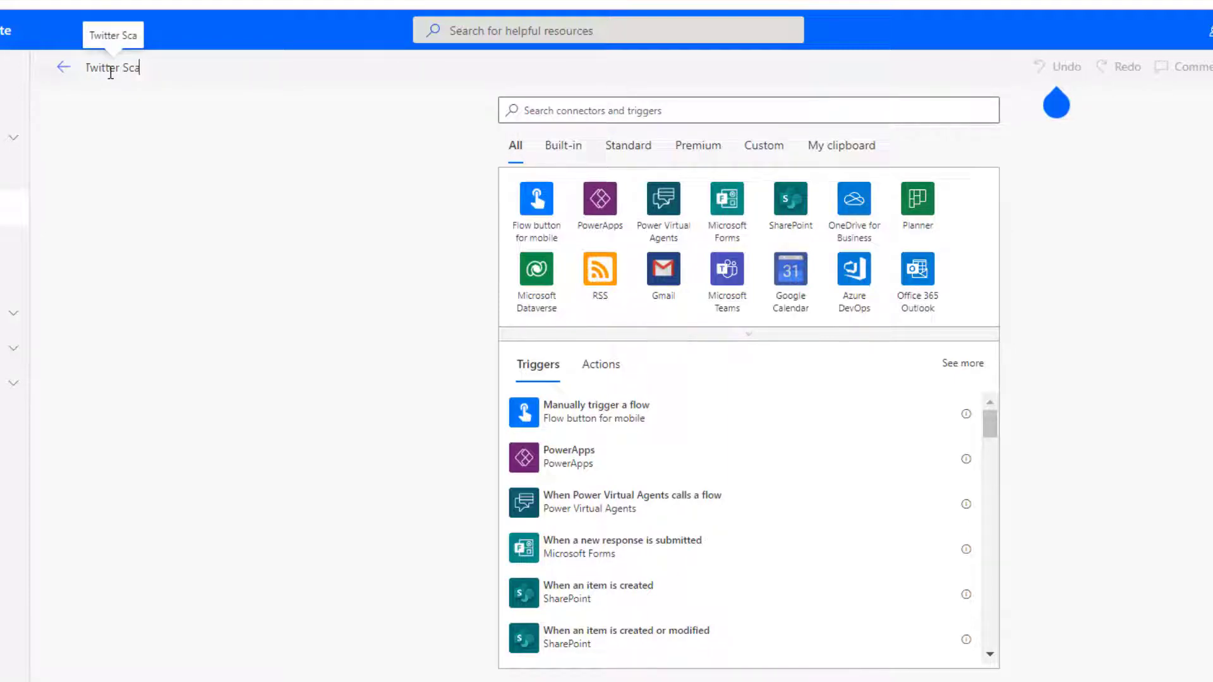
key("BackSpace")
type("rape")
left_click(191, 196)
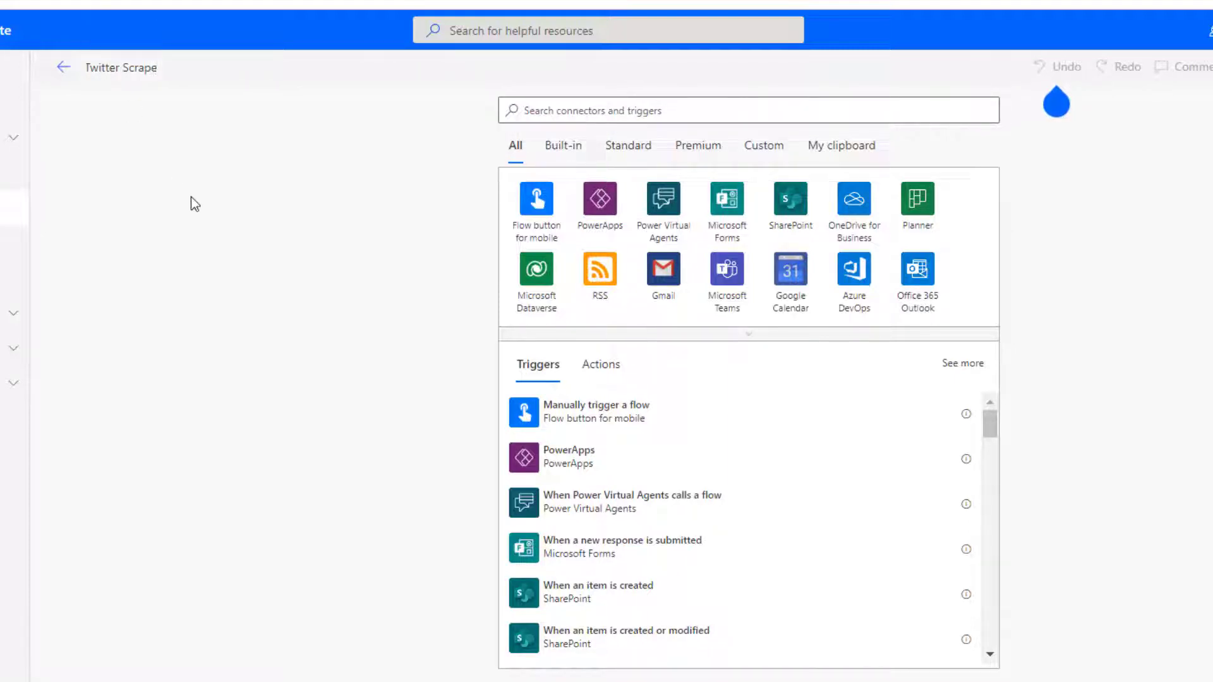
left_click(533, 212)
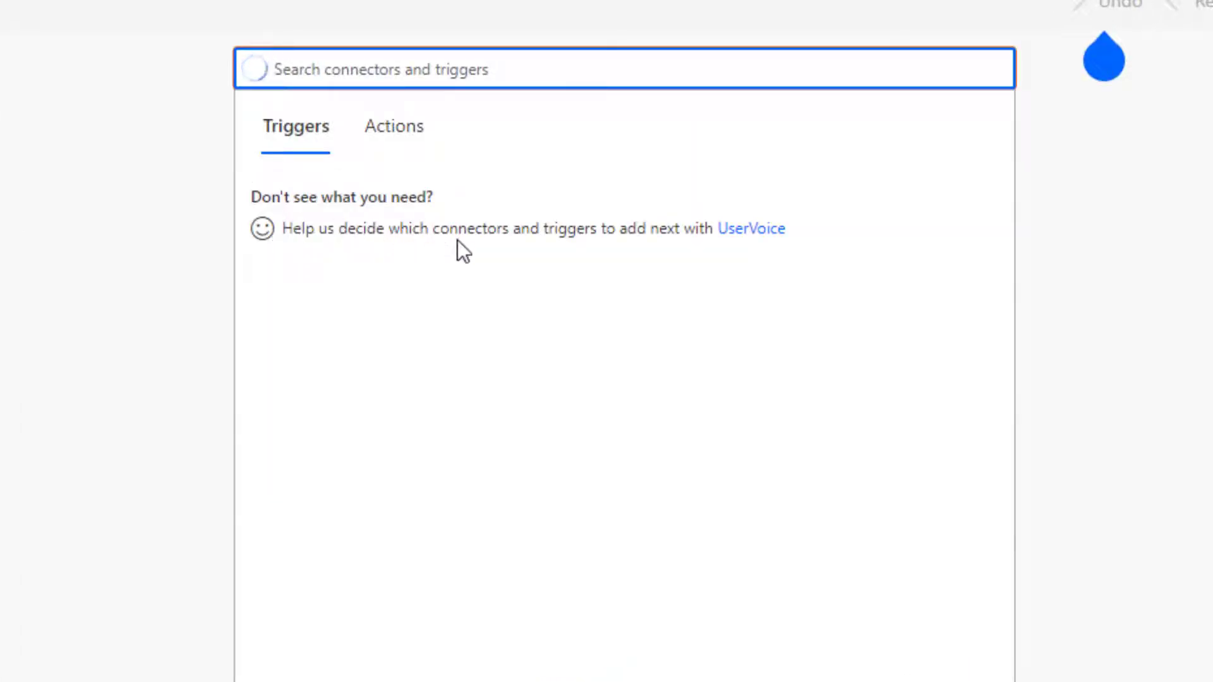
Step: Use the Manually trigger a flow trigger, followed by a Twitter Search tweets action
left_click(327, 195)
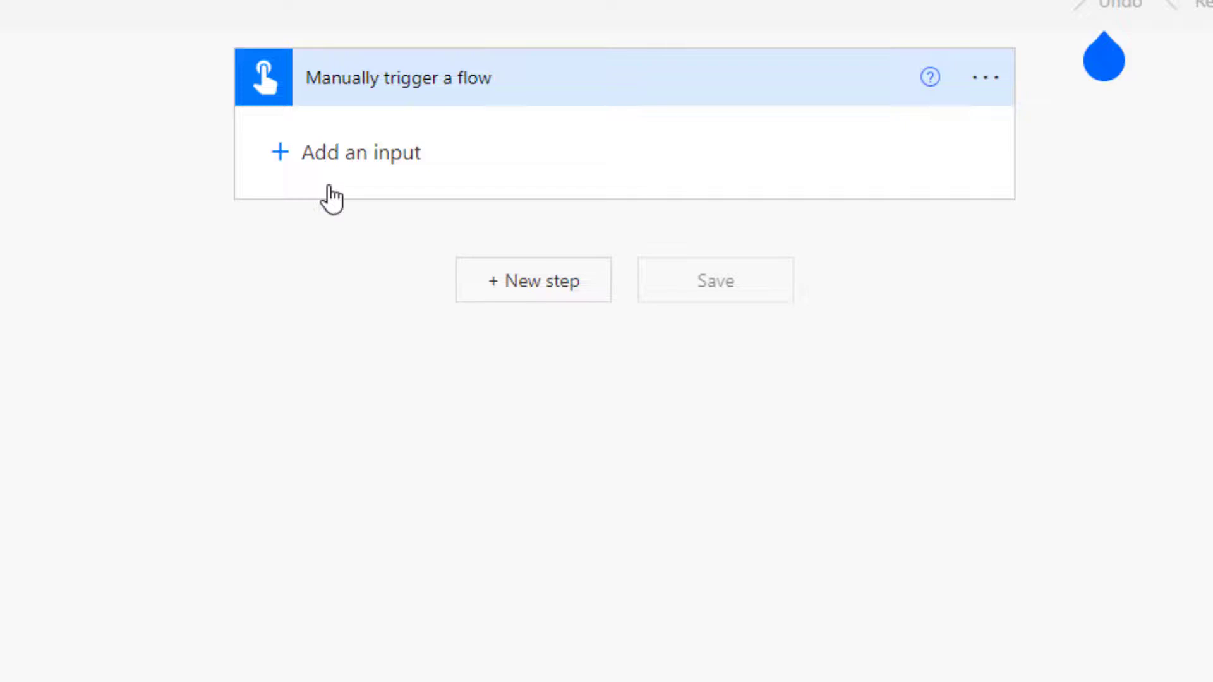
left_click(552, 281)
left_click(398, 256)
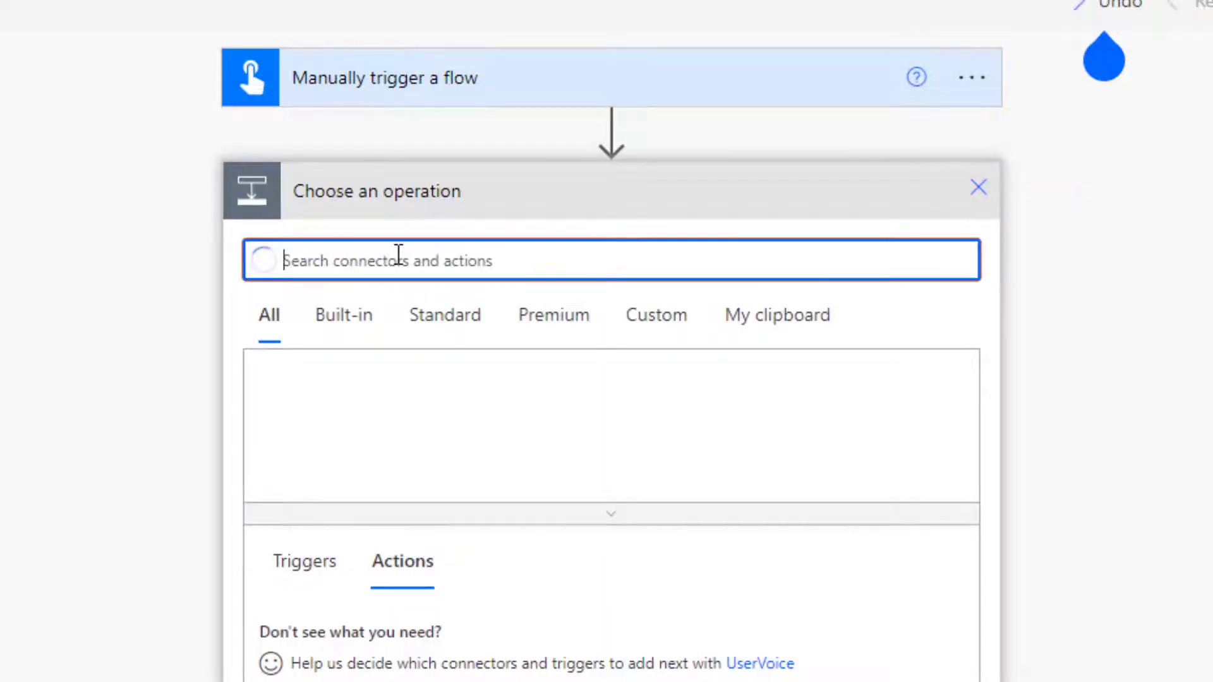
type("twitter")
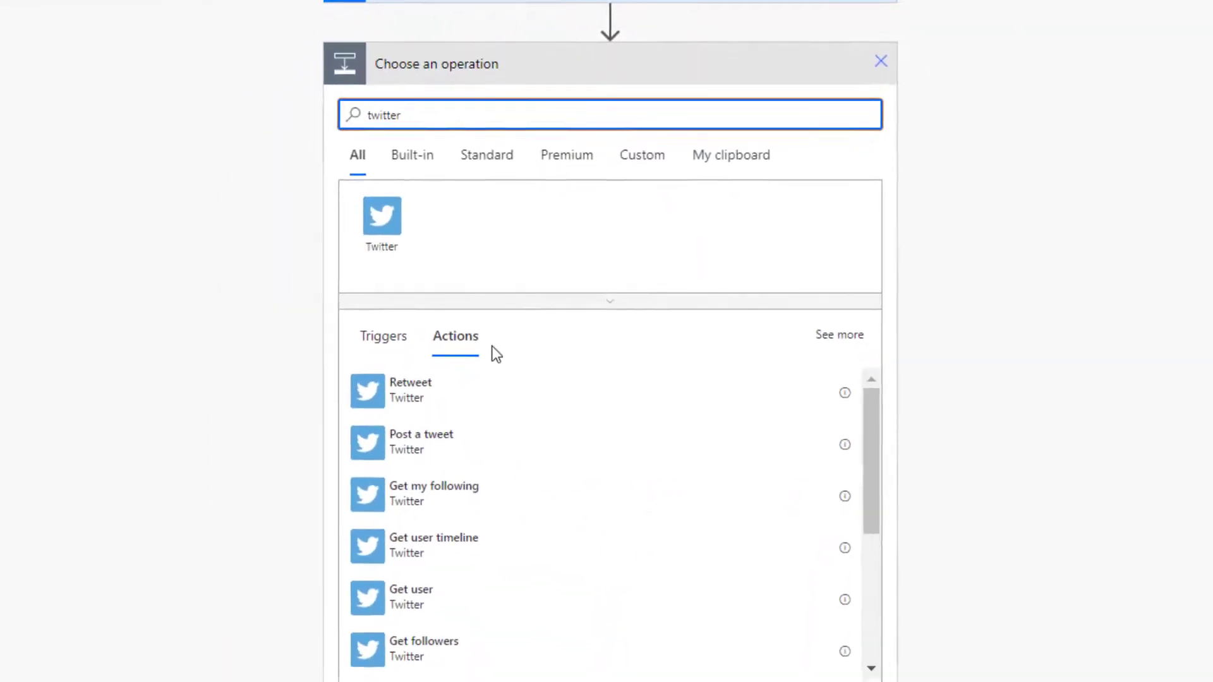
scroll(513, 628, "down", 5)
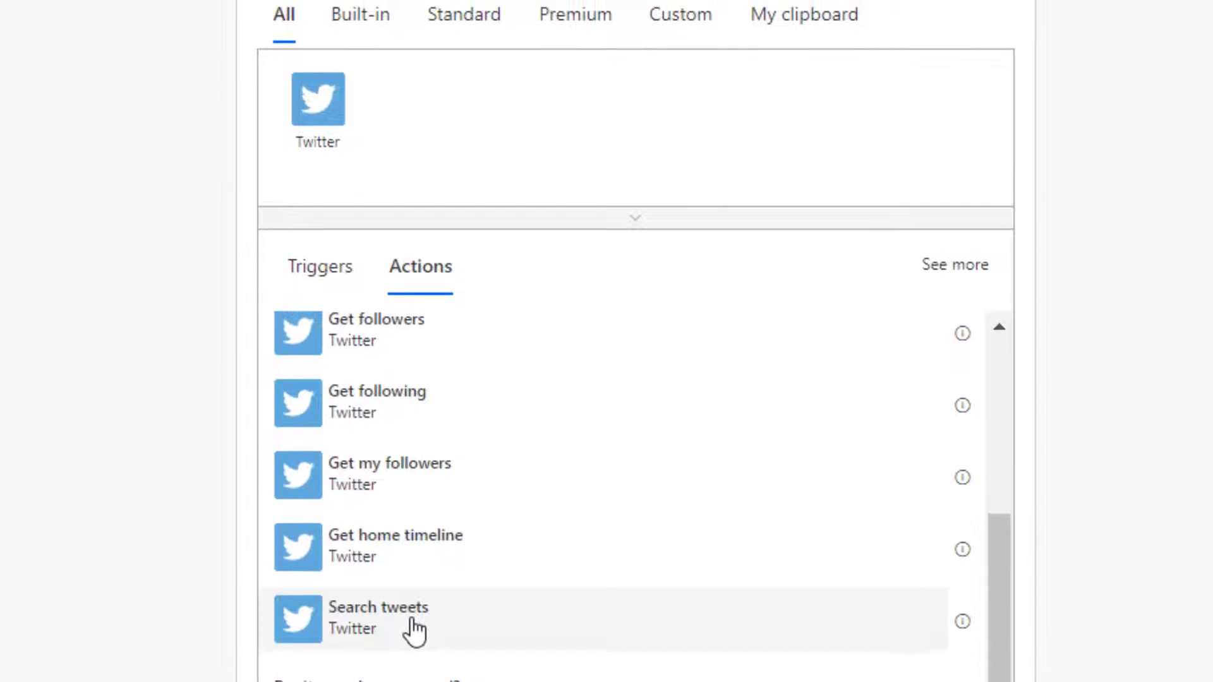
left_click(413, 632)
Step: Set the tweet search text to #NG30DaysOfLearning and Maximum results to 100
left_click(484, 218)
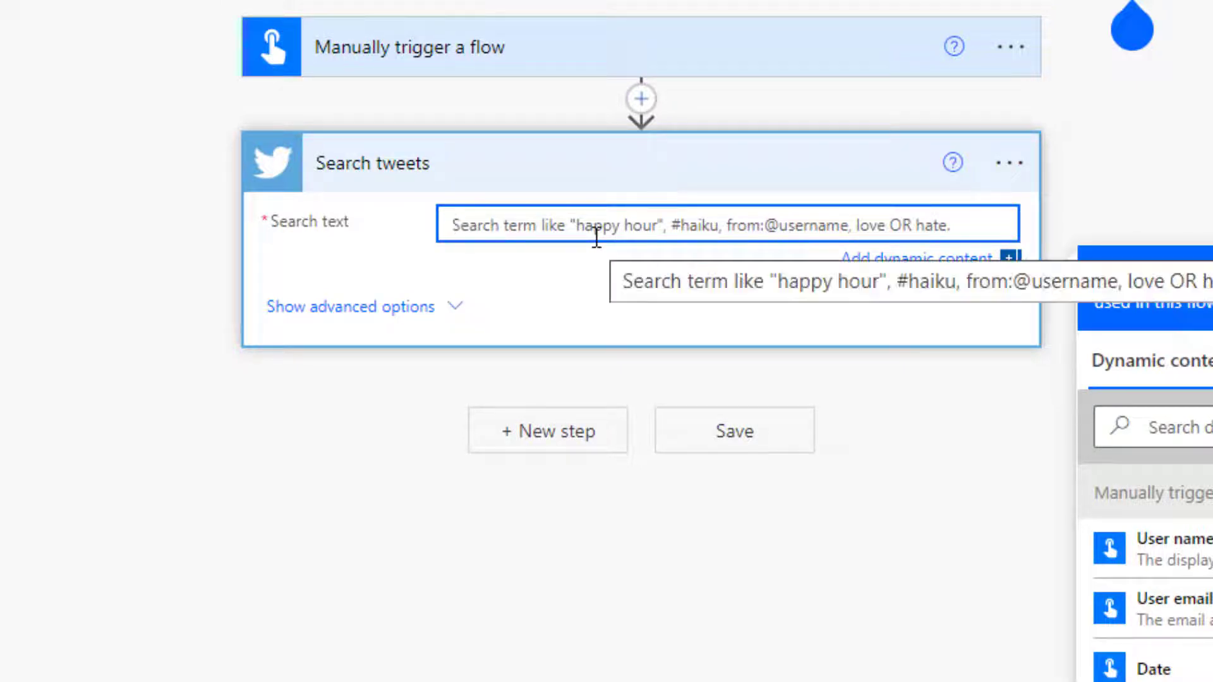
type("#")
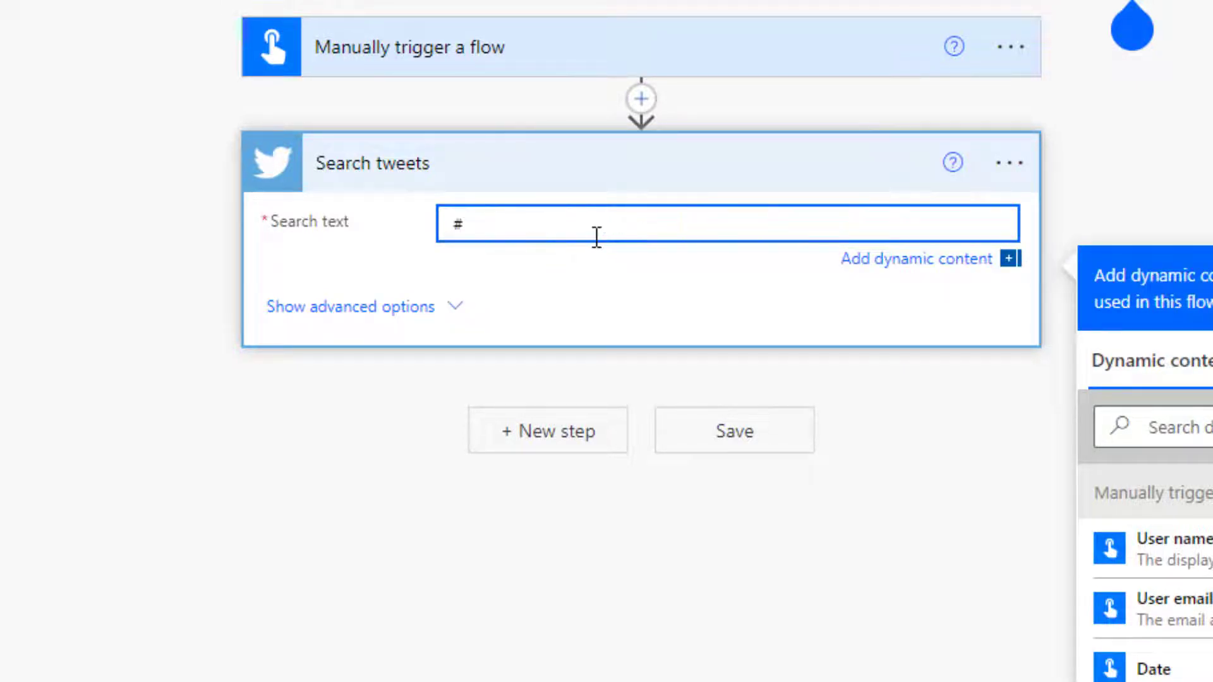
type("NG30Dayso")
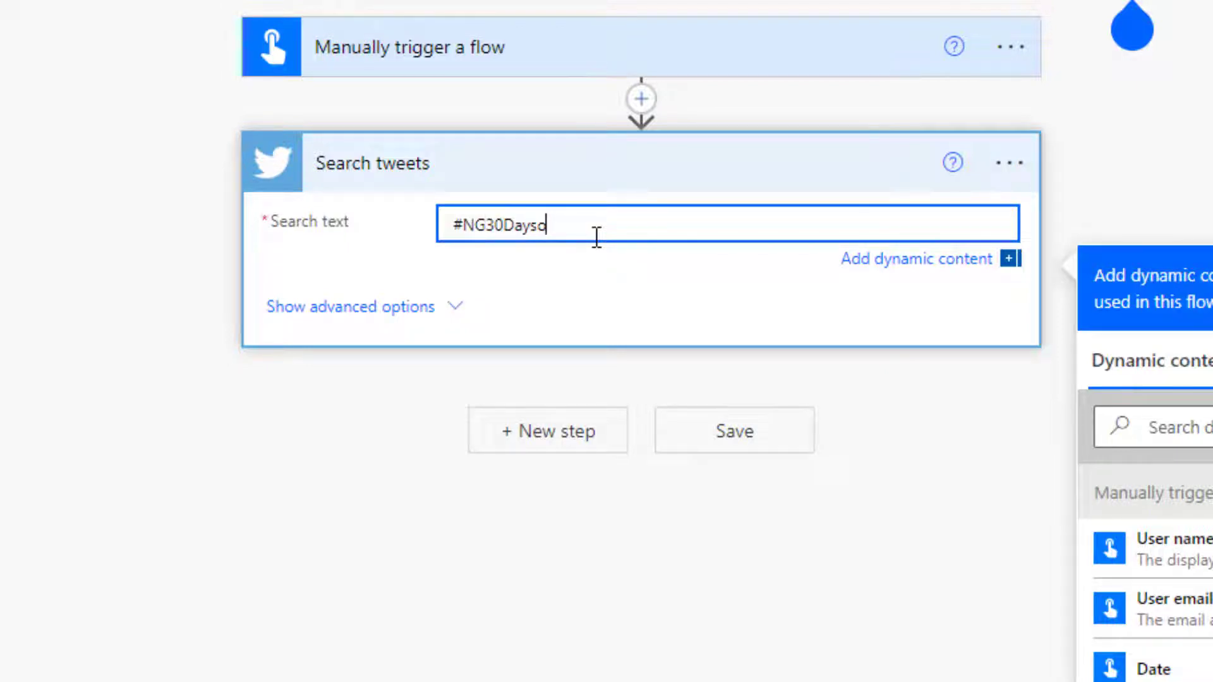
type("FLearning")
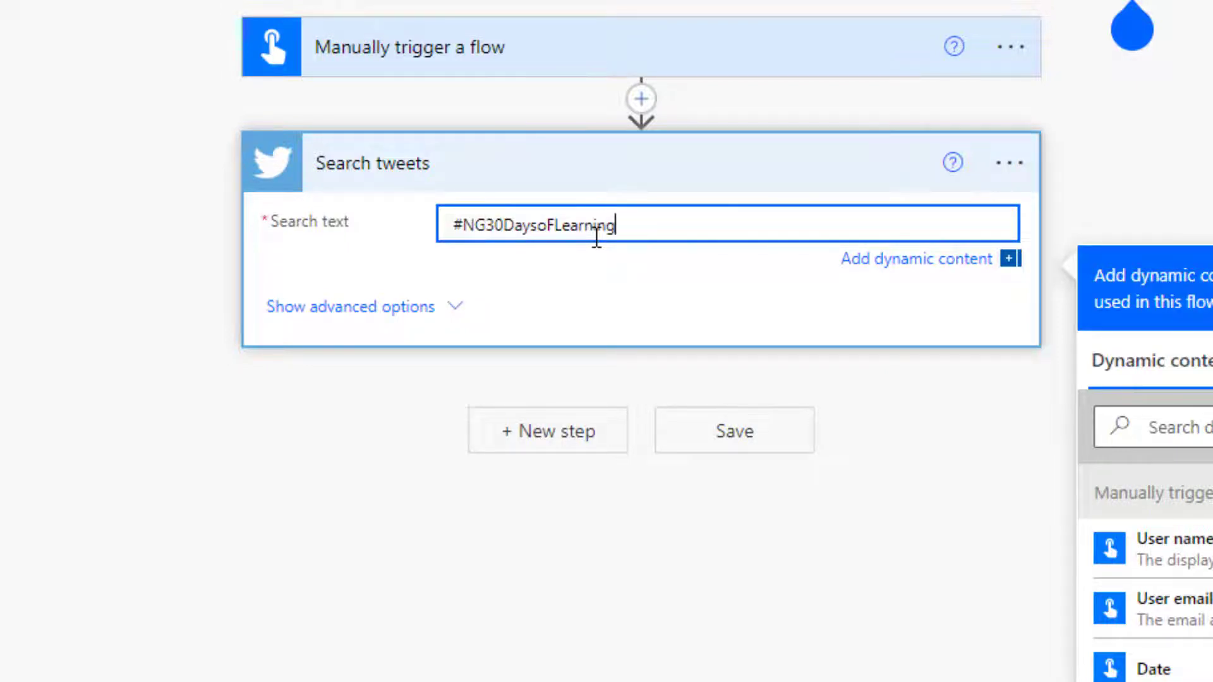
left_click(562, 222)
key("BackSpace")
key("BackSpace")
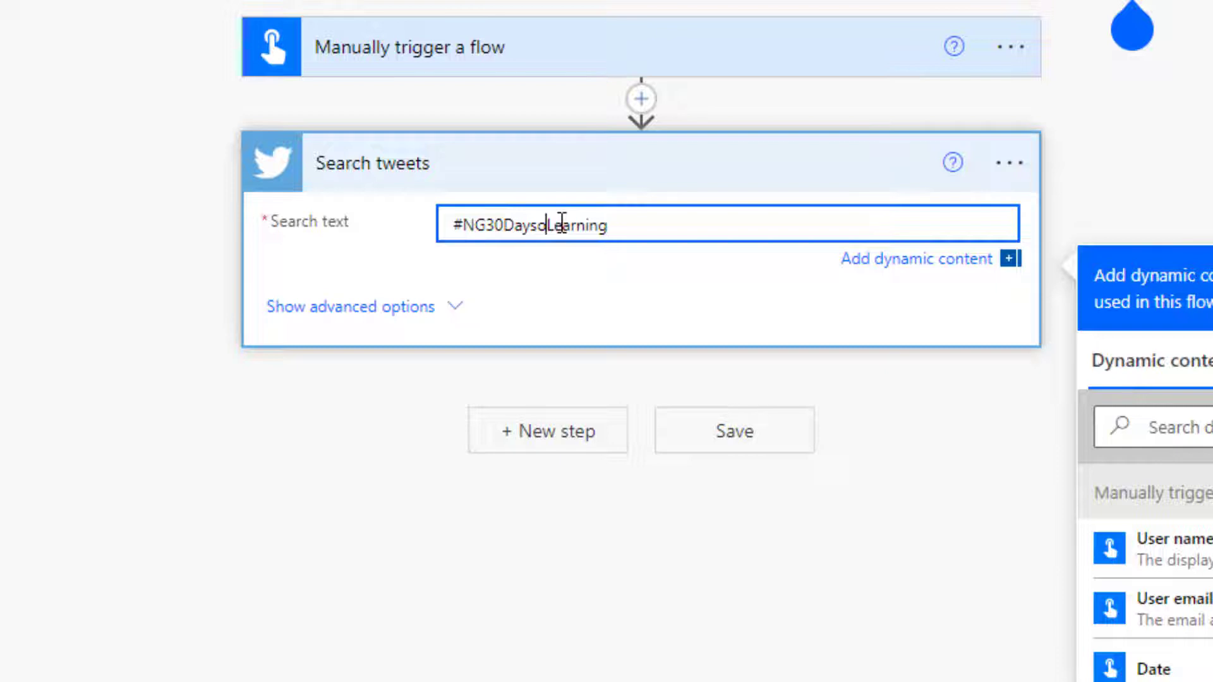
type("Of")
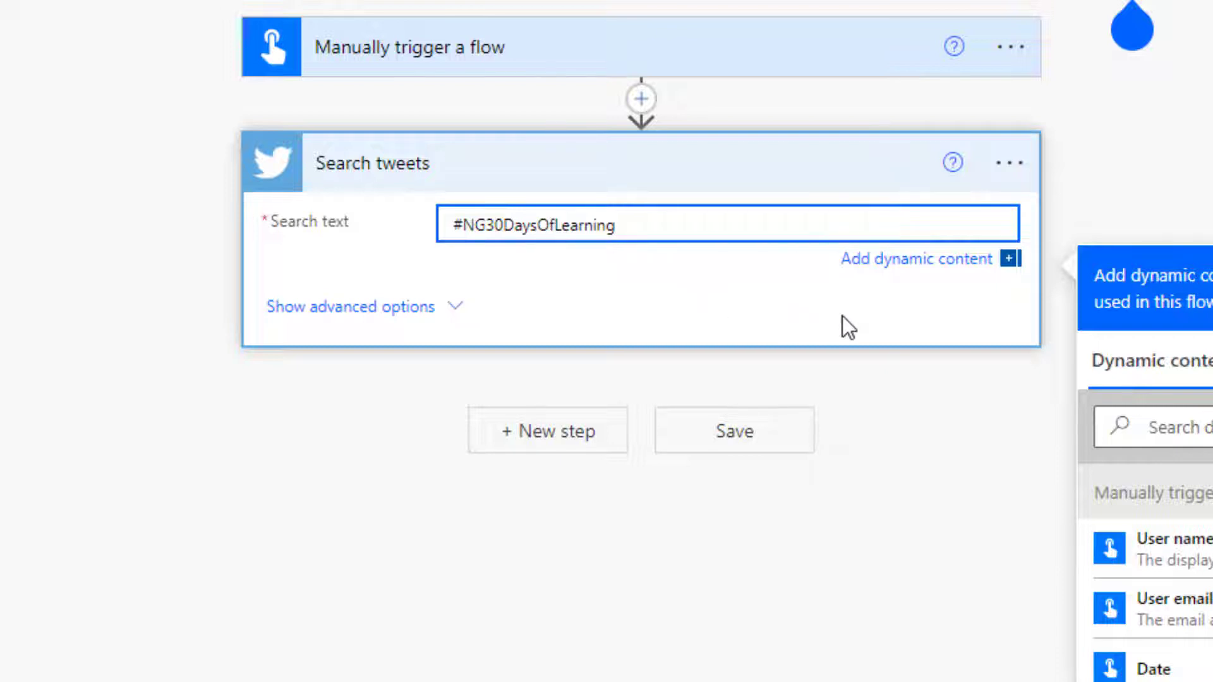
left_click(417, 311)
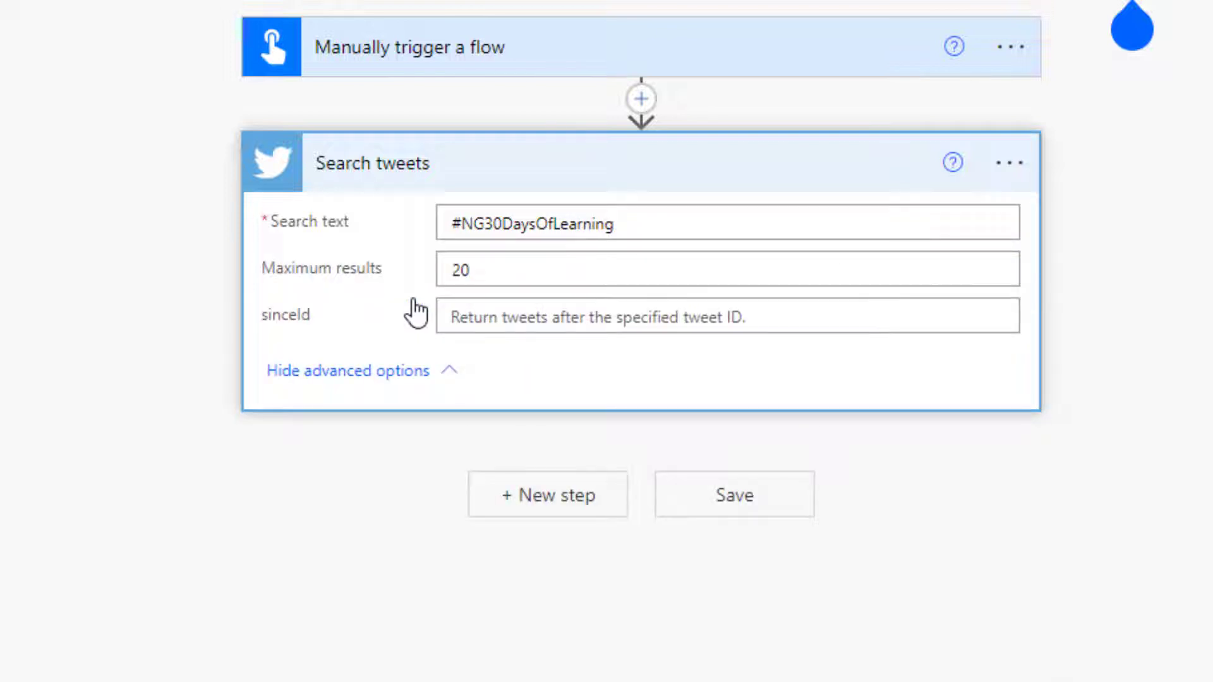
left_click_drag(517, 272, 428, 271)
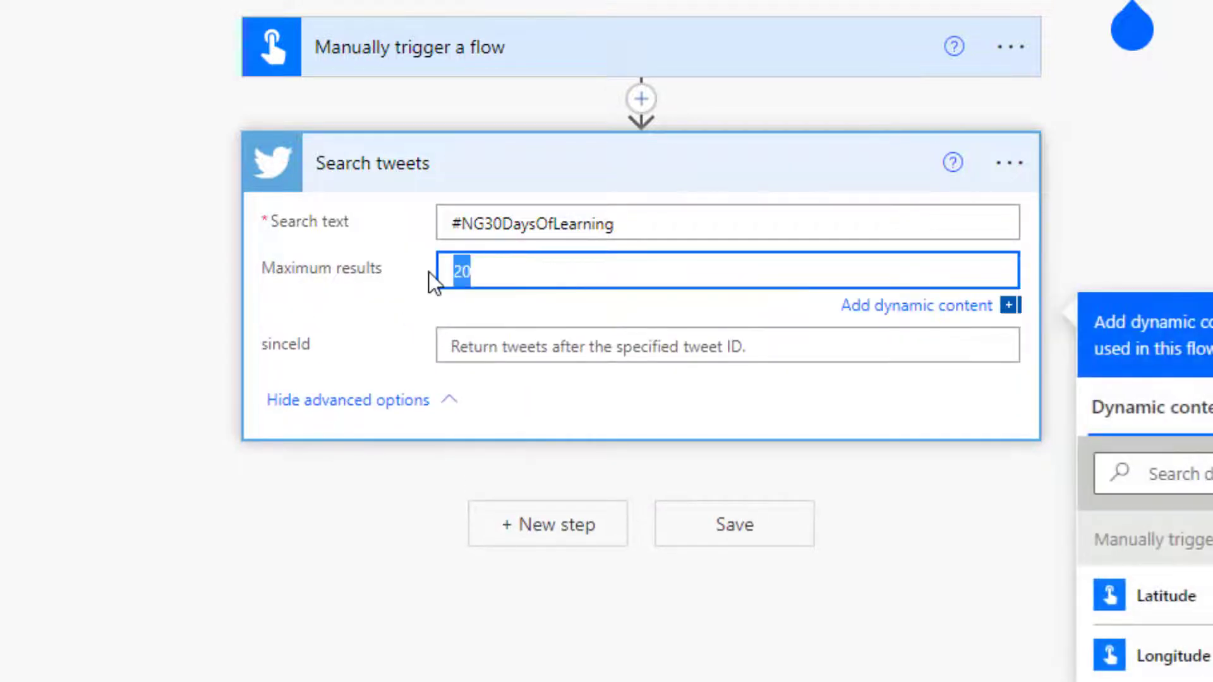
type("100")
left_click(503, 162)
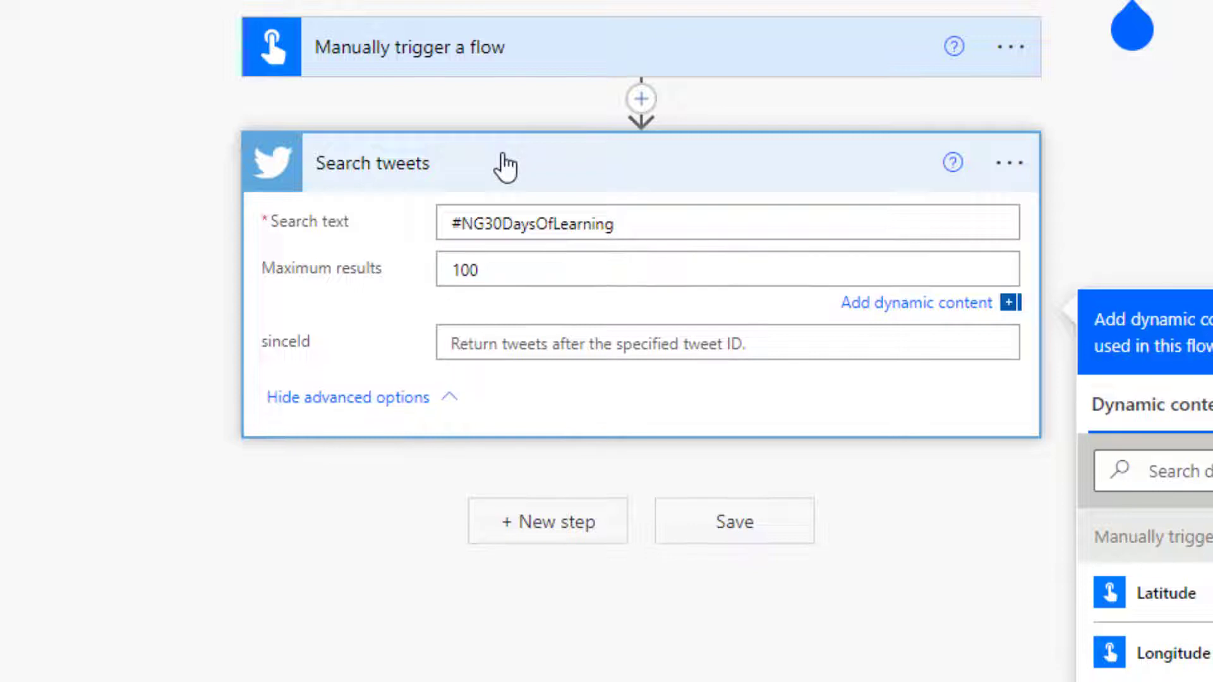
left_click(546, 291)
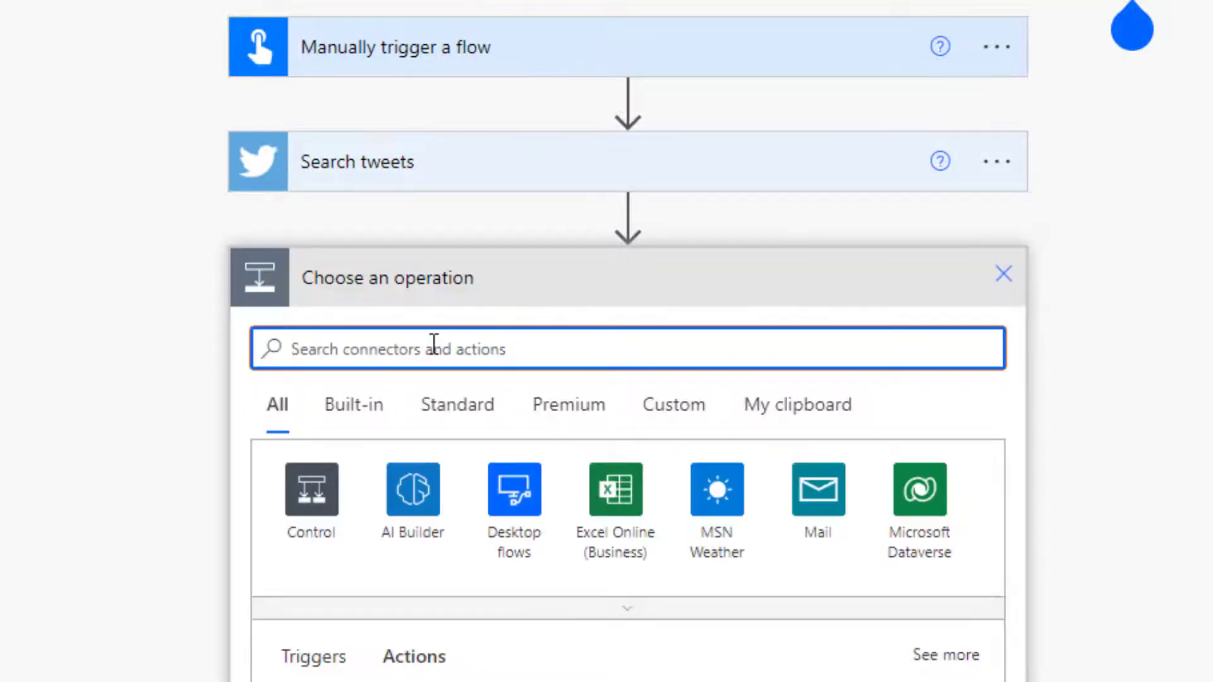
Step: Add Power BI's Add rows to a dataset for My Workspace, 30DaysOfLearning, table RealTimeData
type("power bi")
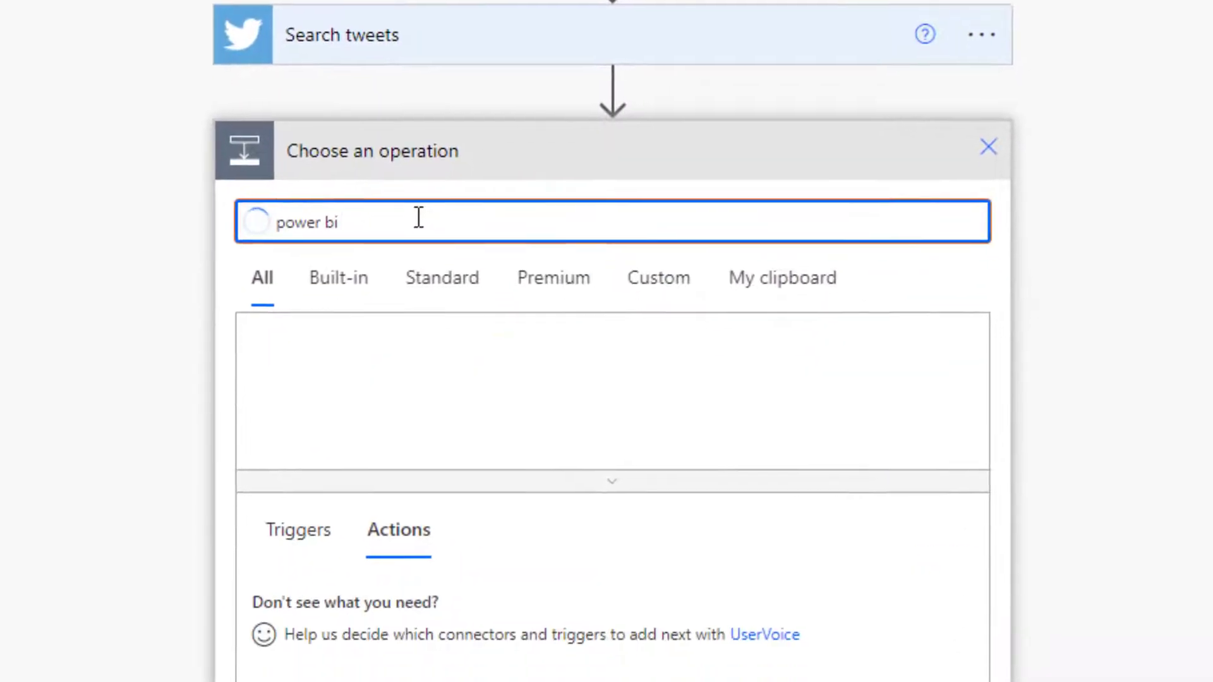
scroll(419, 231, "down", 3)
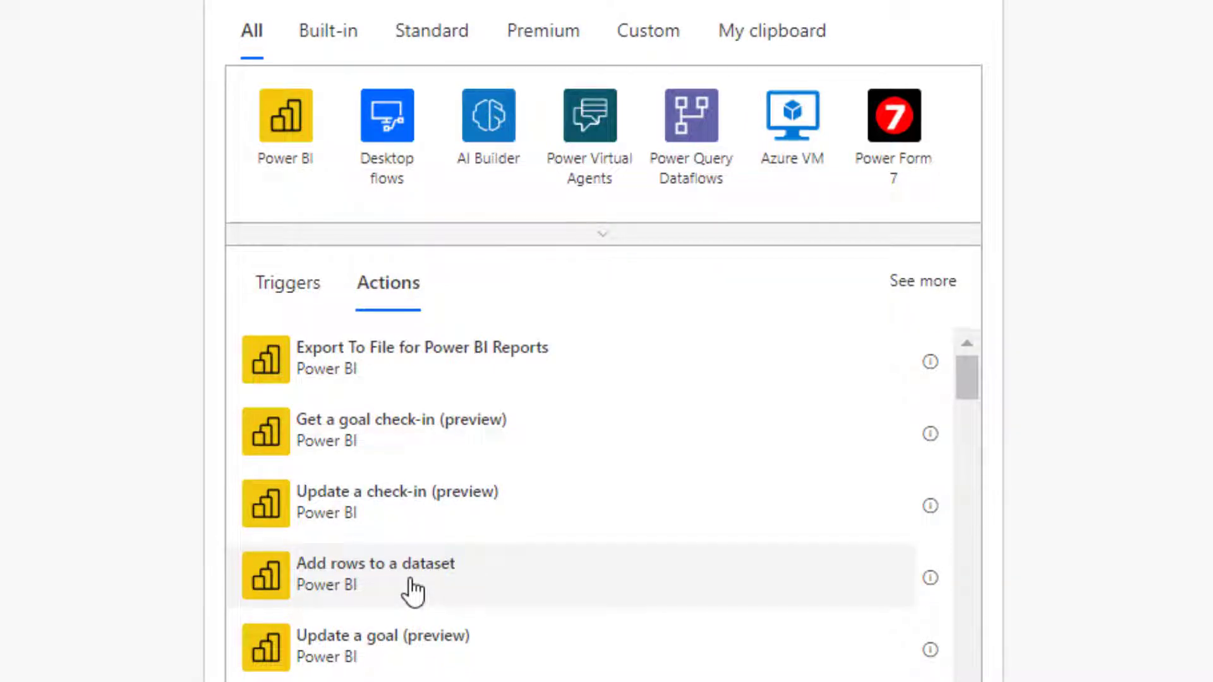
left_click(414, 591)
left_click(453, 127)
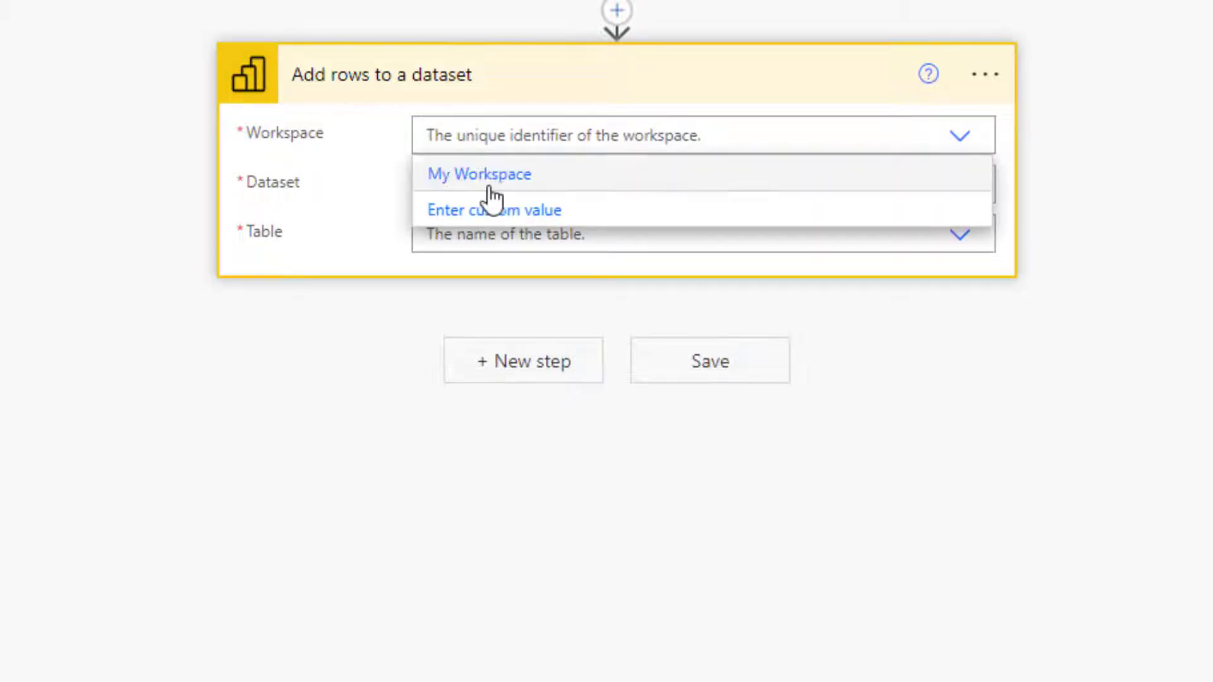
left_click(487, 176)
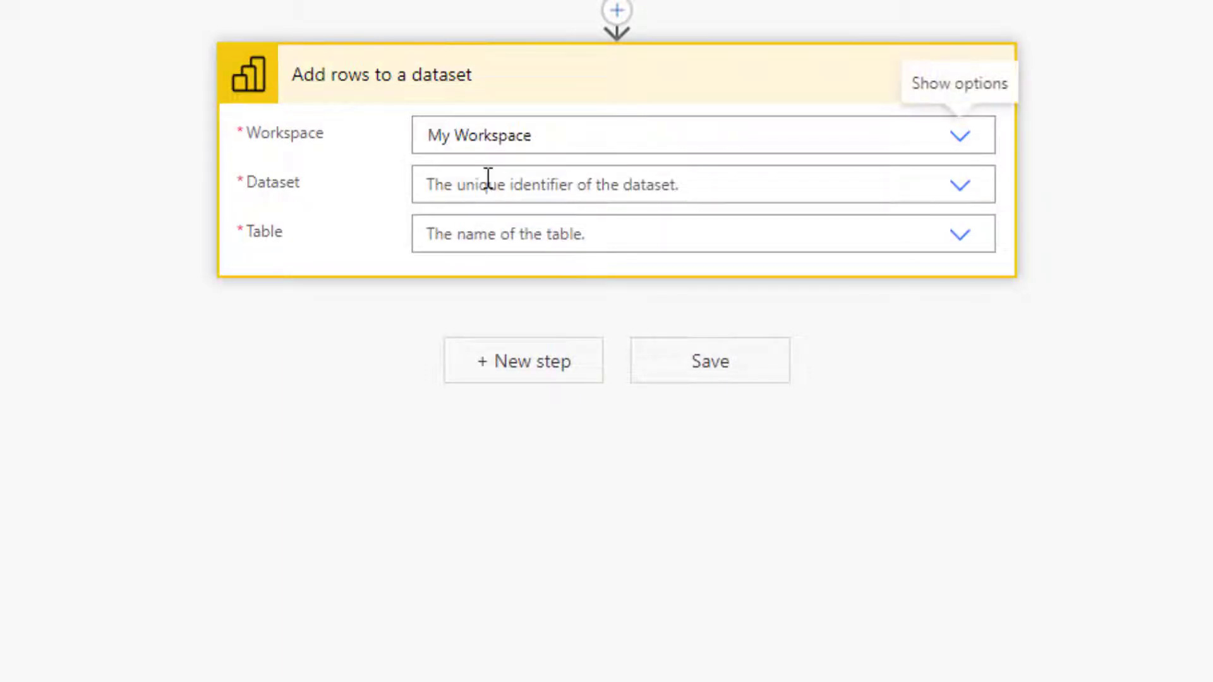
left_click(487, 182)
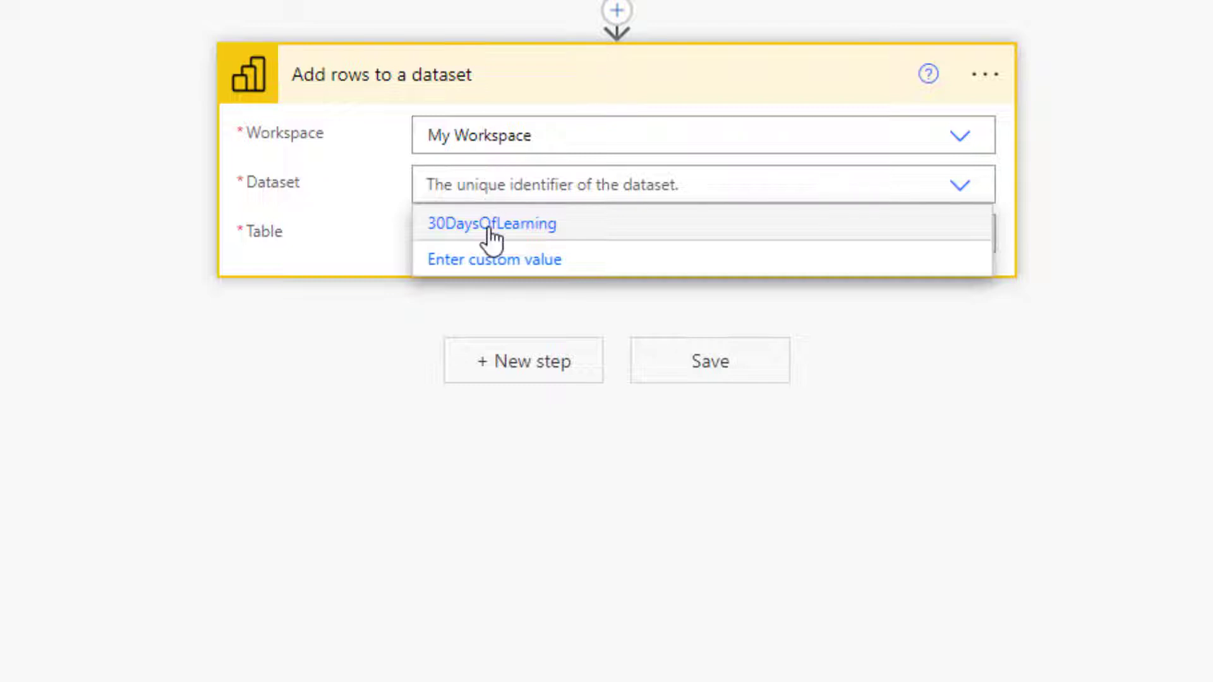
left_click(492, 234)
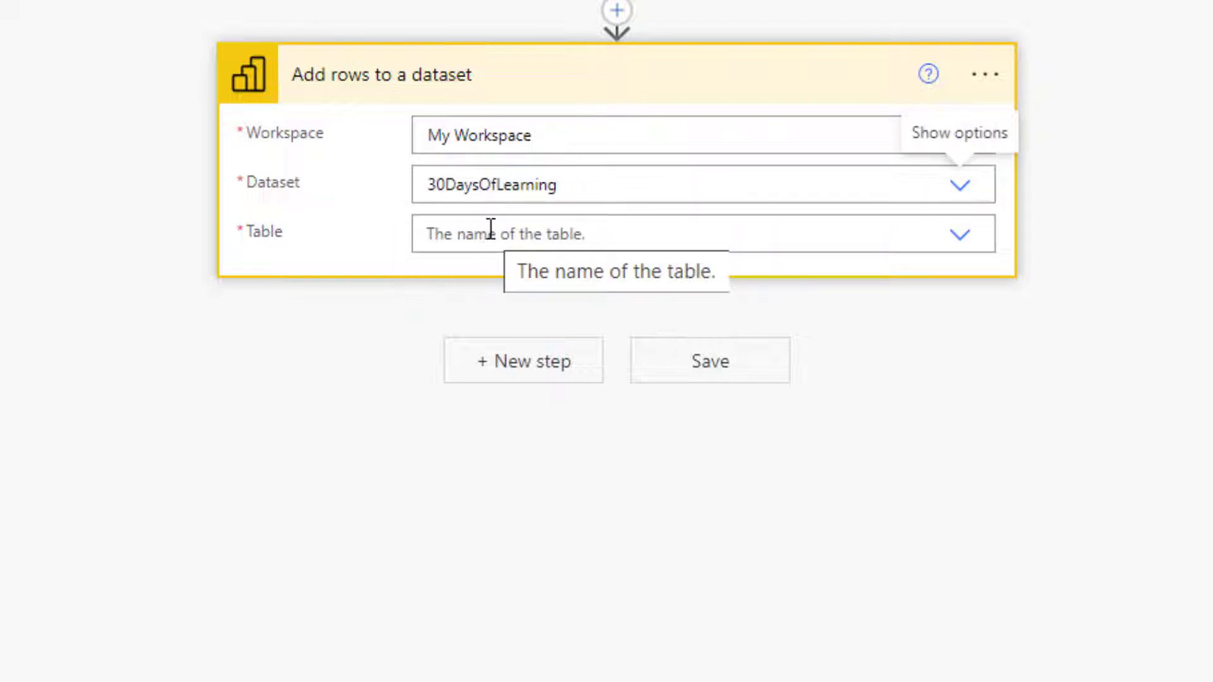
left_click(482, 237)
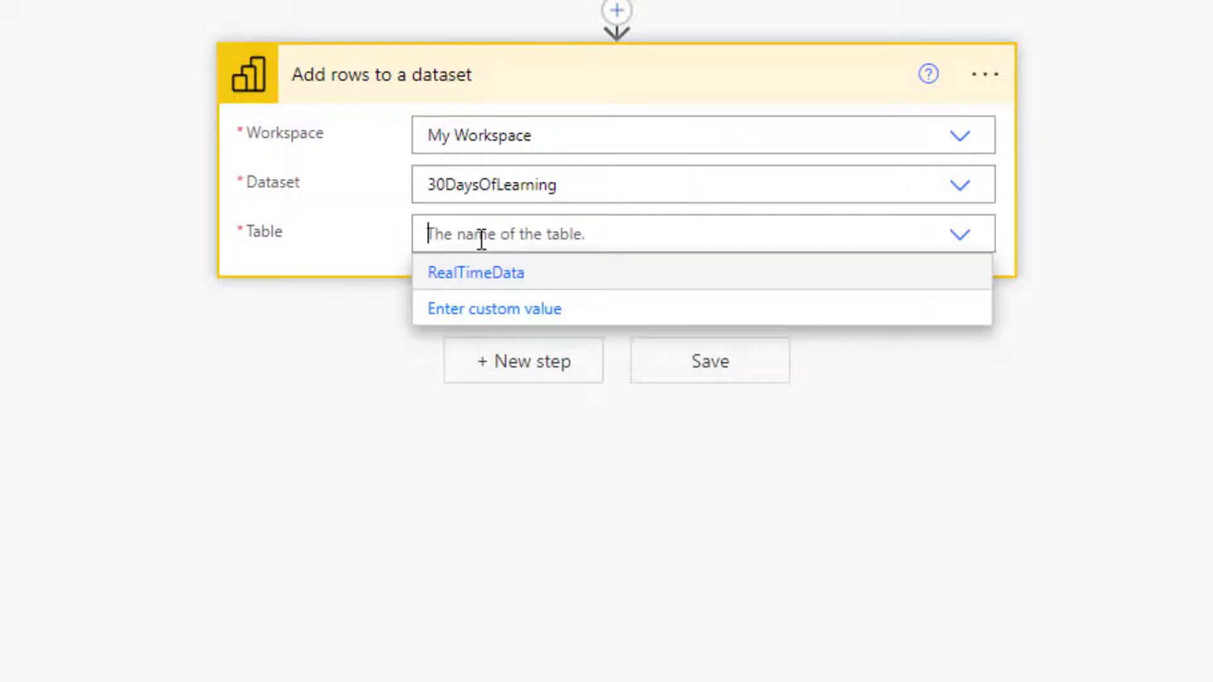
left_click(481, 273)
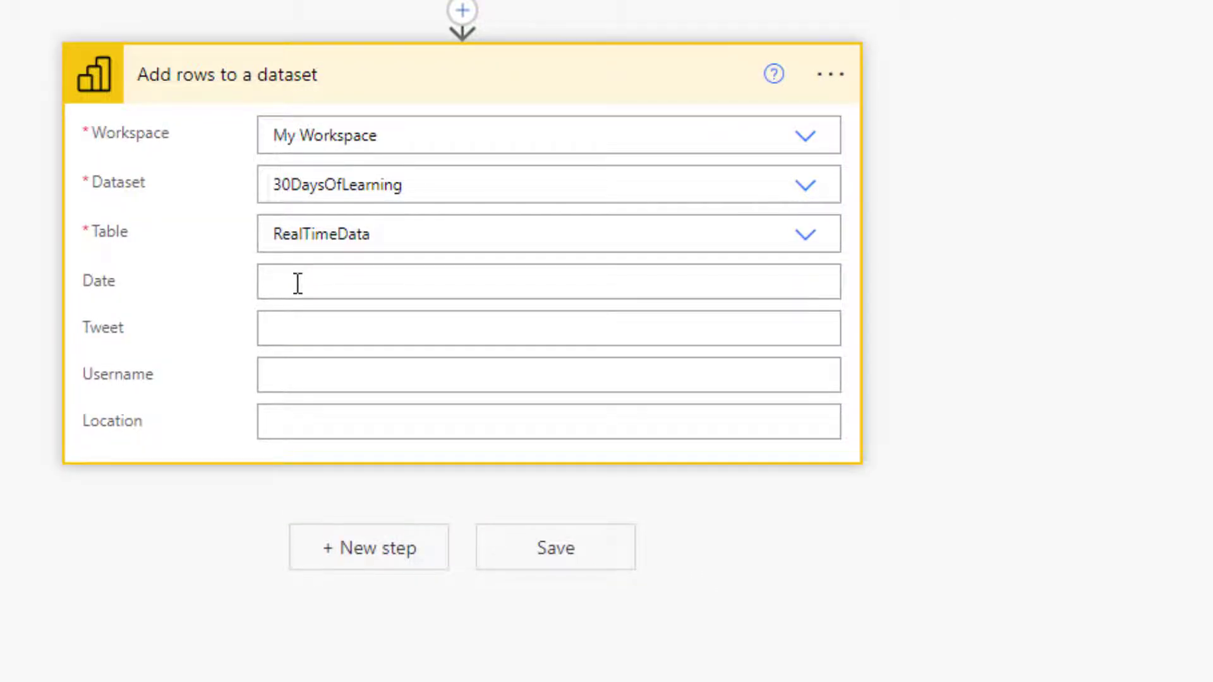
left_click(297, 284)
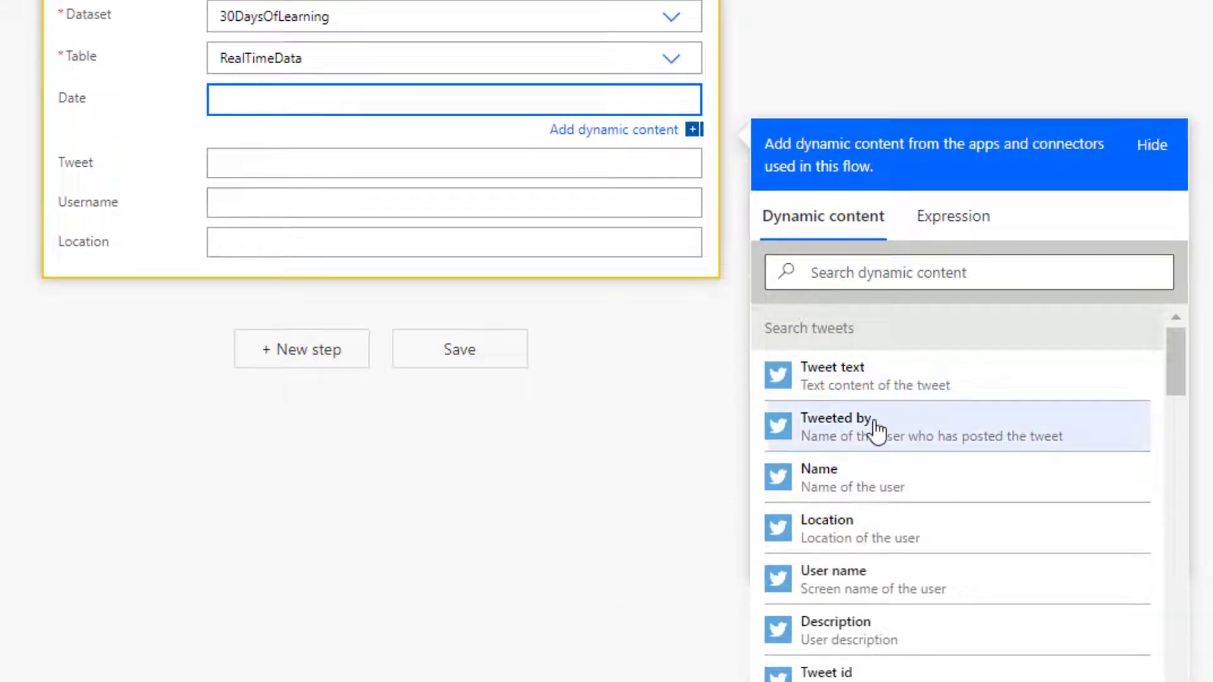
Step: Map the tweet text dynamic content into the Tweet column
scroll(880, 651, "down", 2)
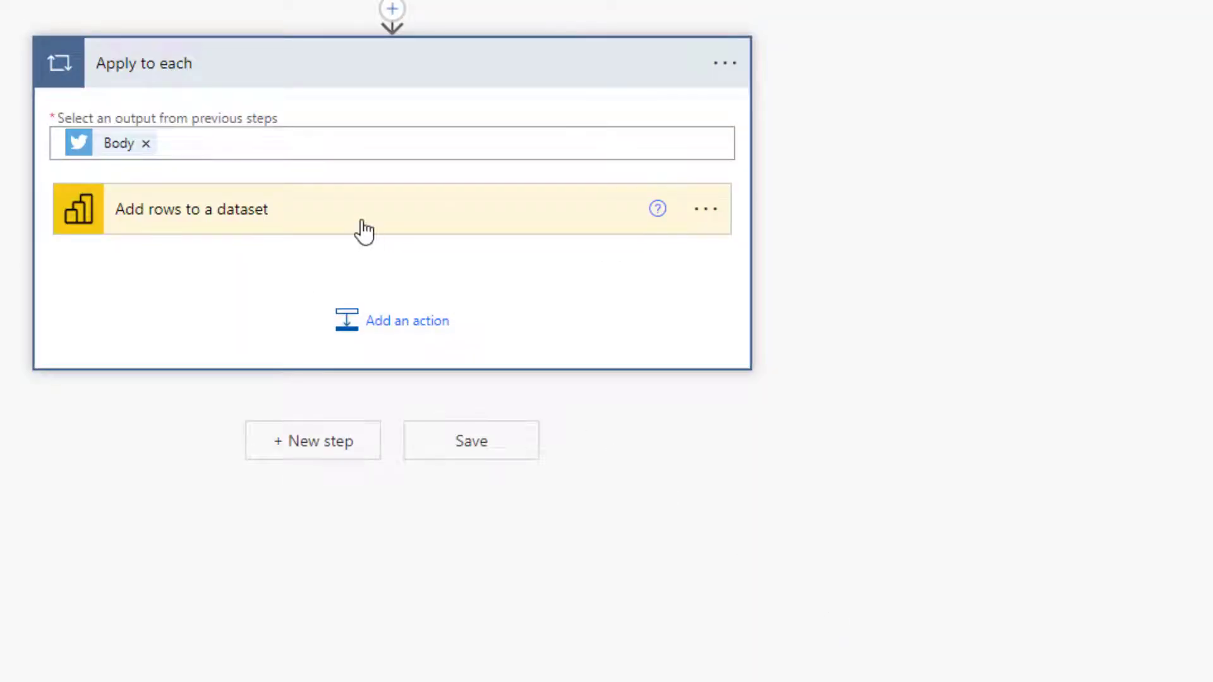
left_click(365, 228)
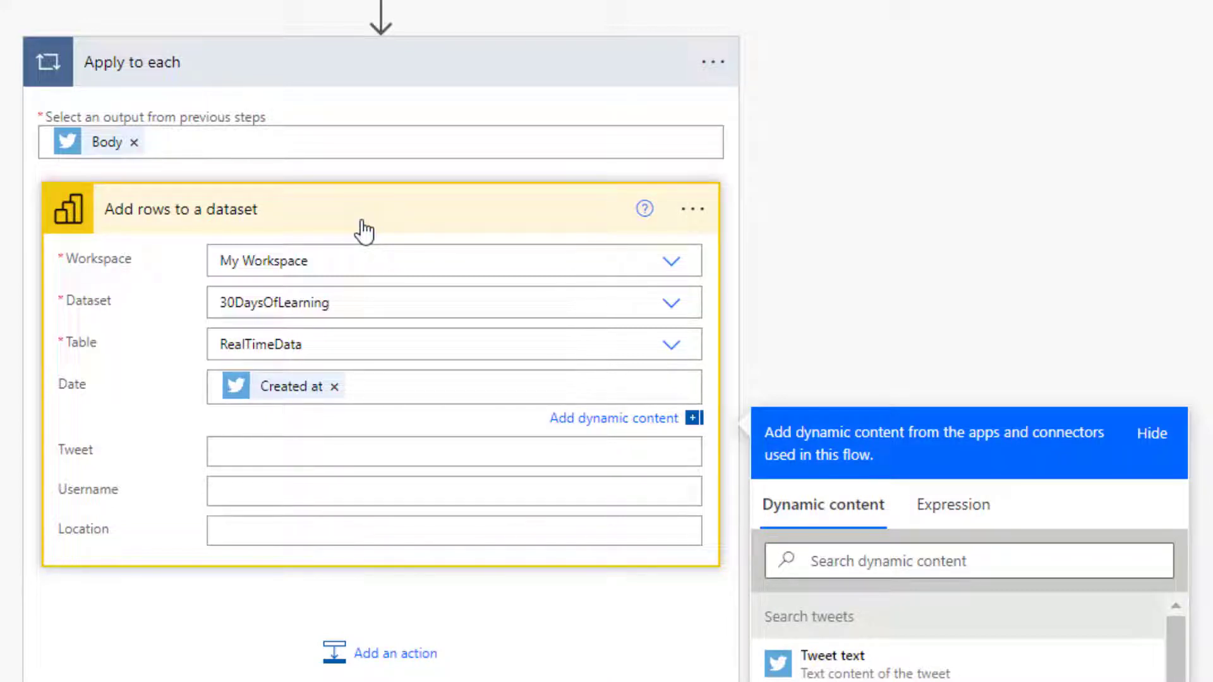
scroll(360, 230, "down", 1)
left_click(247, 341)
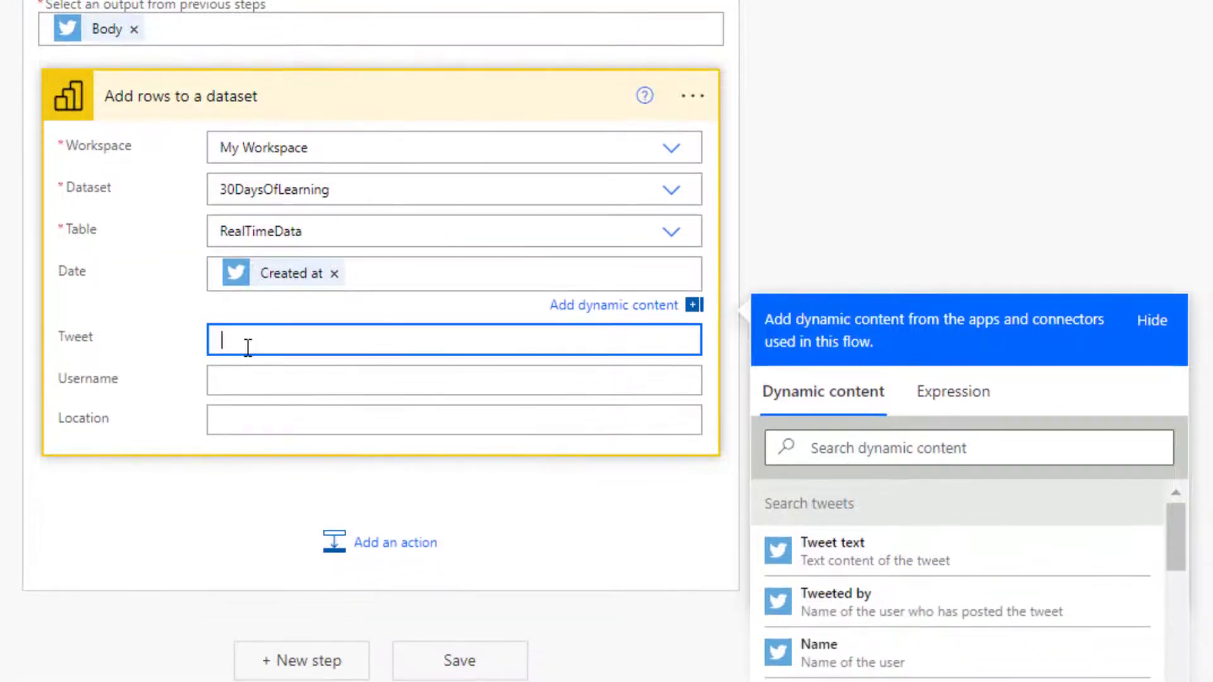
scroll(1038, 313, "down", 2)
left_click(875, 427)
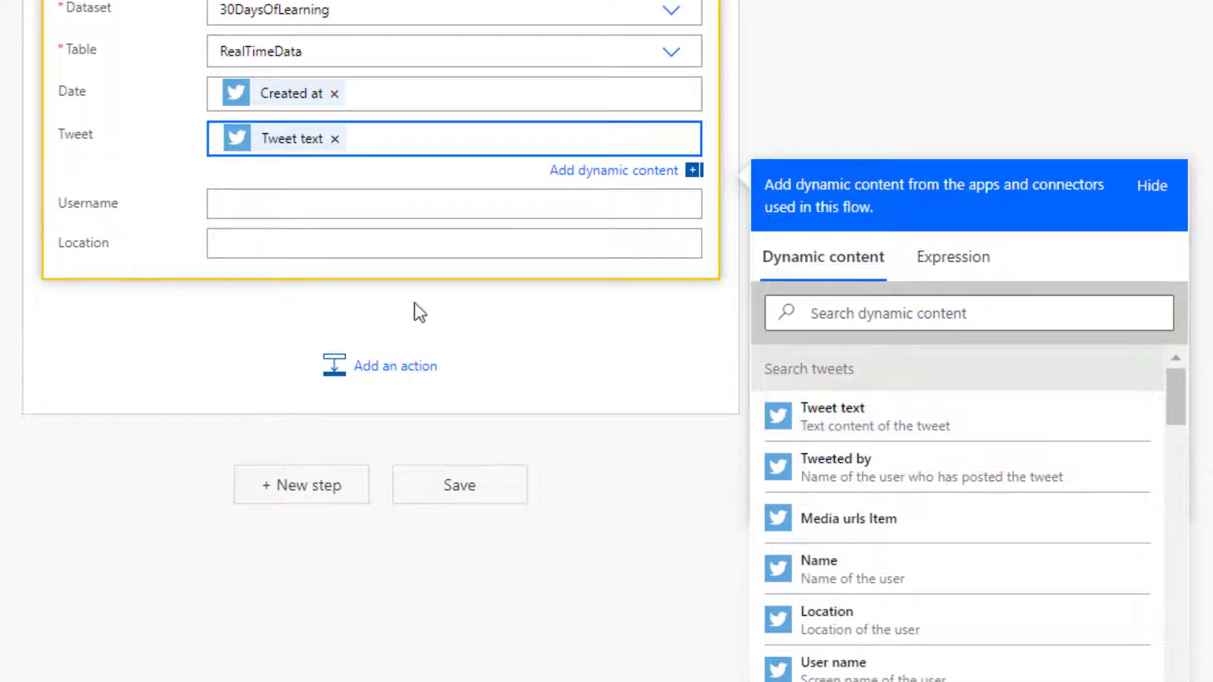
Step: Fill Username and Location with the tweet's User name and Location, then save the flow
left_click(264, 209)
scroll(961, 575, "down", 2)
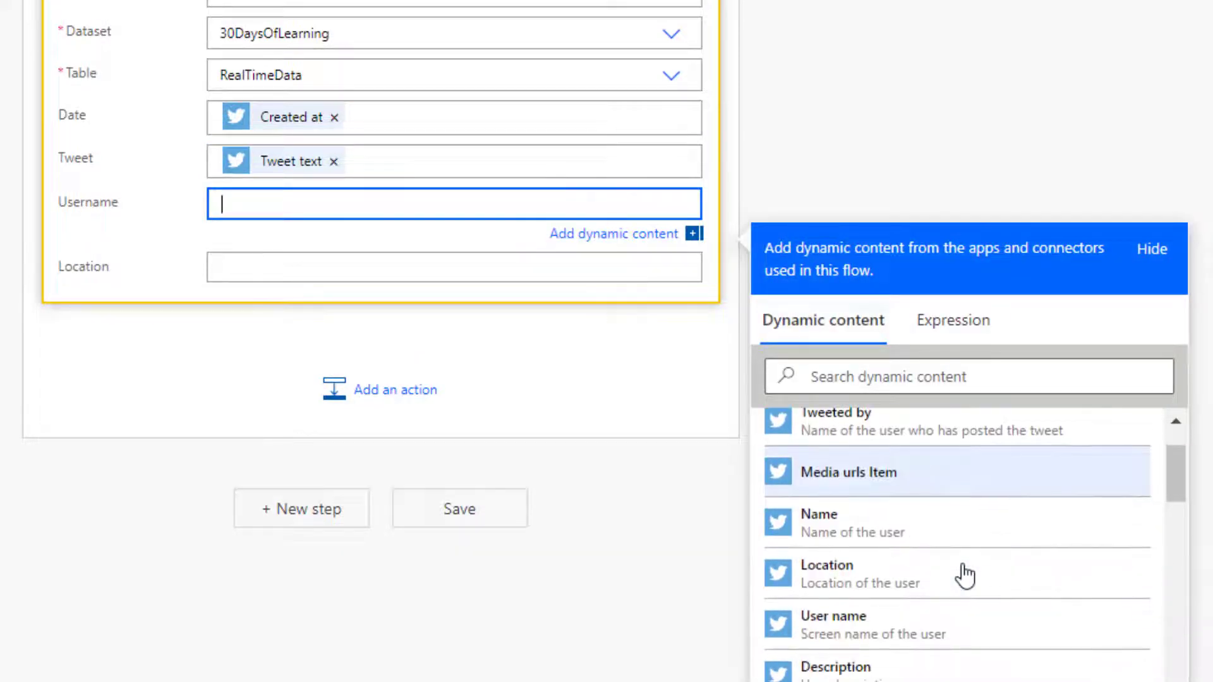
left_click(850, 635)
left_click(241, 272)
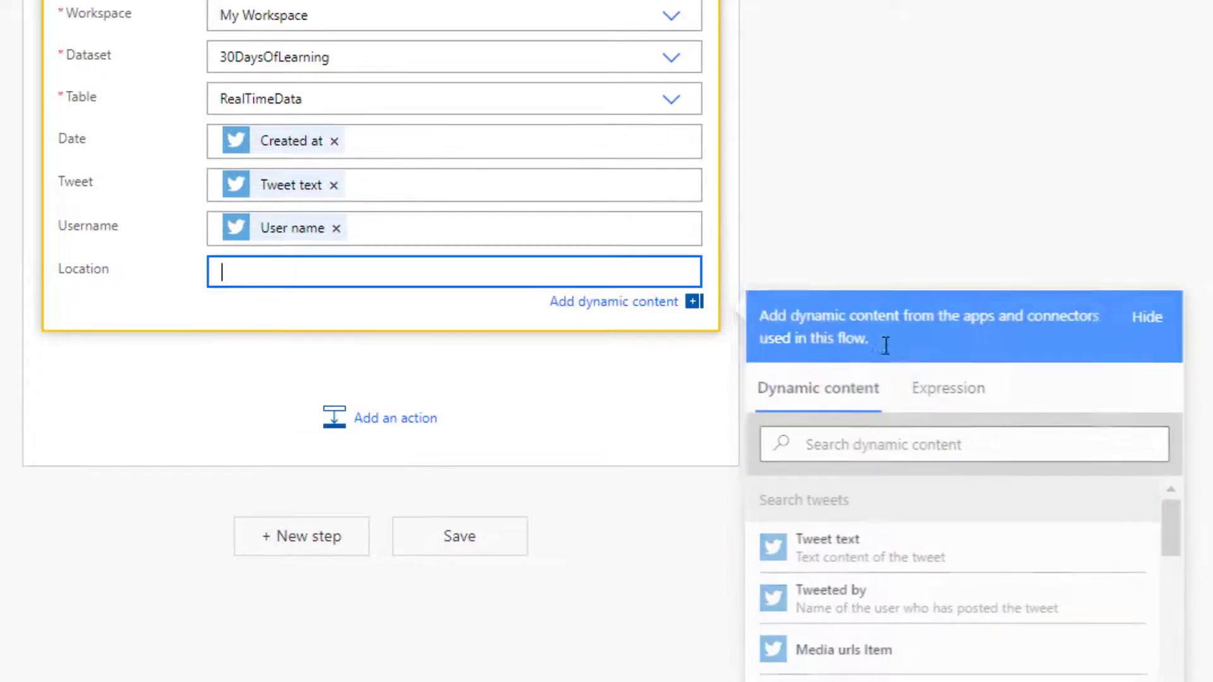
left_click(922, 444)
type("loca")
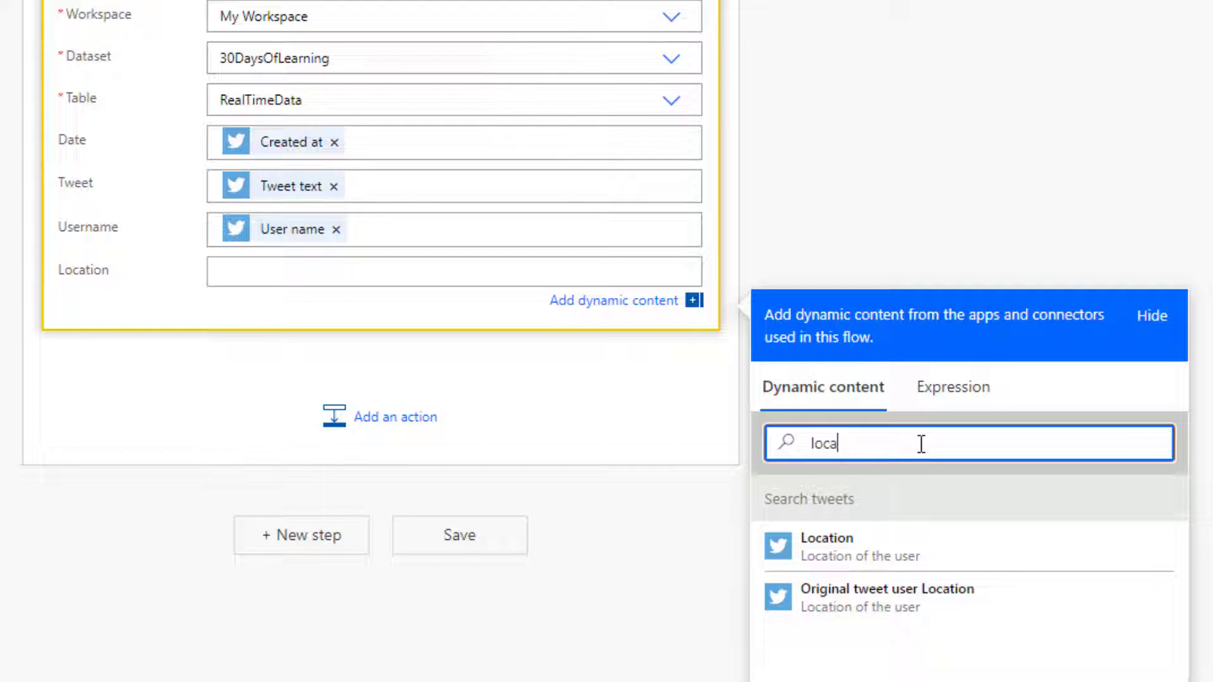
left_click(842, 547)
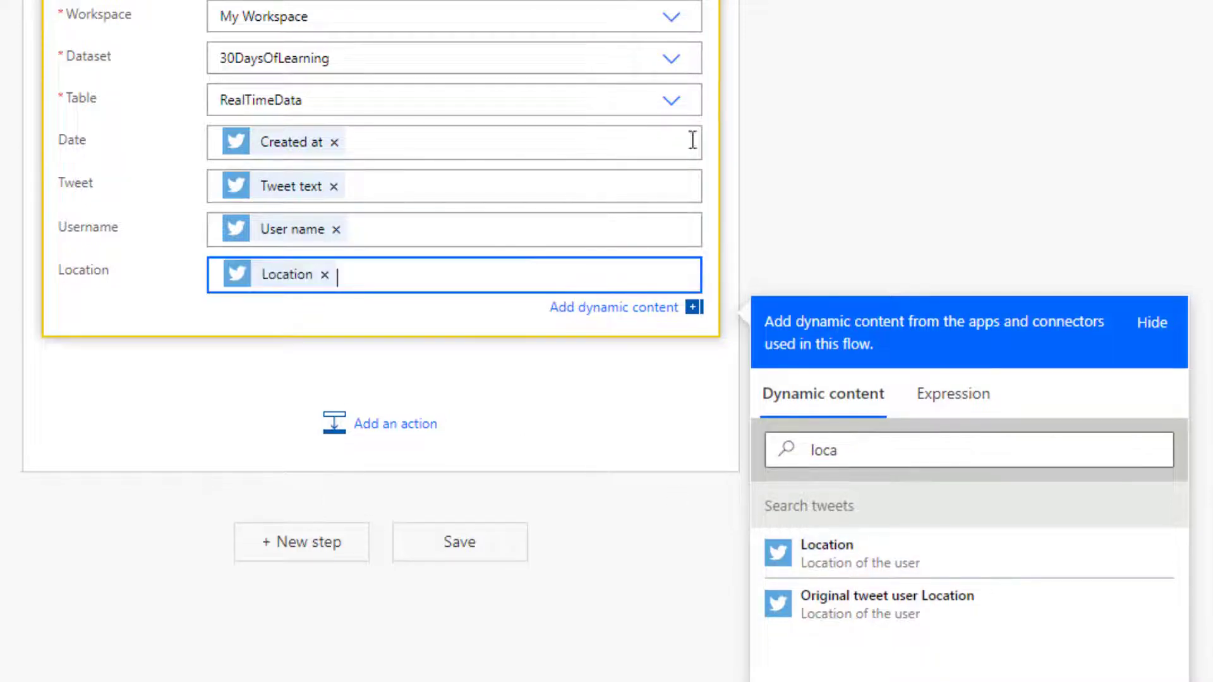
left_click(464, 544)
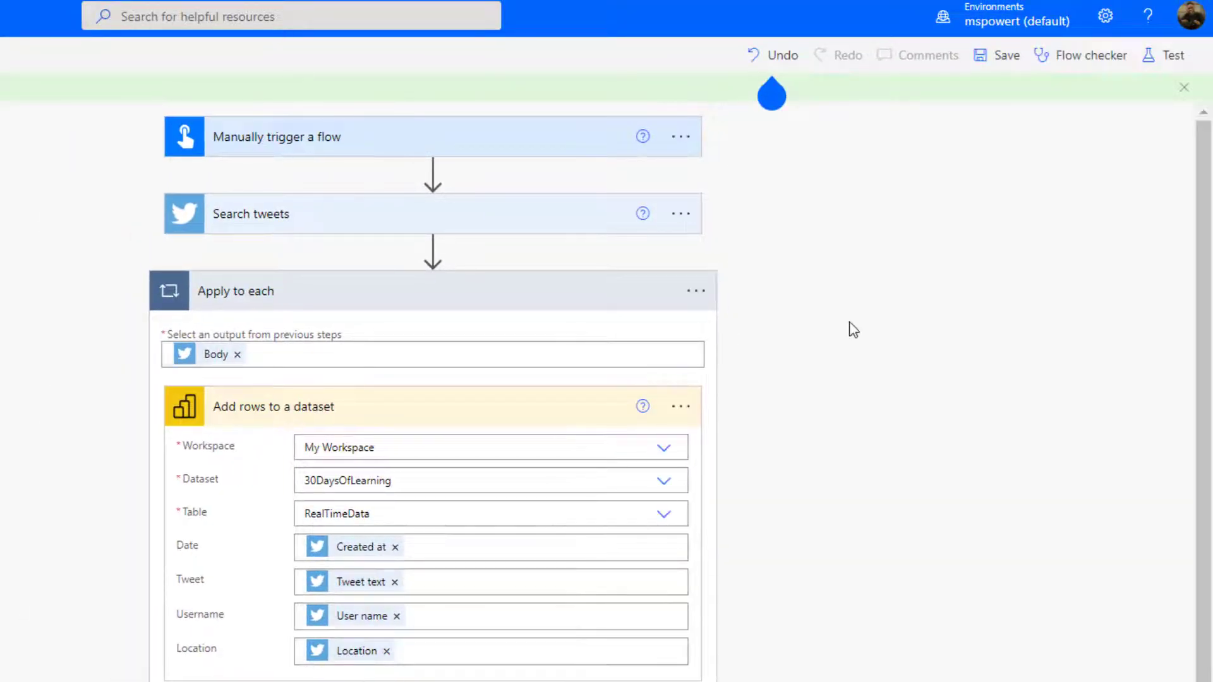
Step: Run a manually triggered test of the Twitter Scrape flow
left_click(1173, 55)
left_click(991, 98)
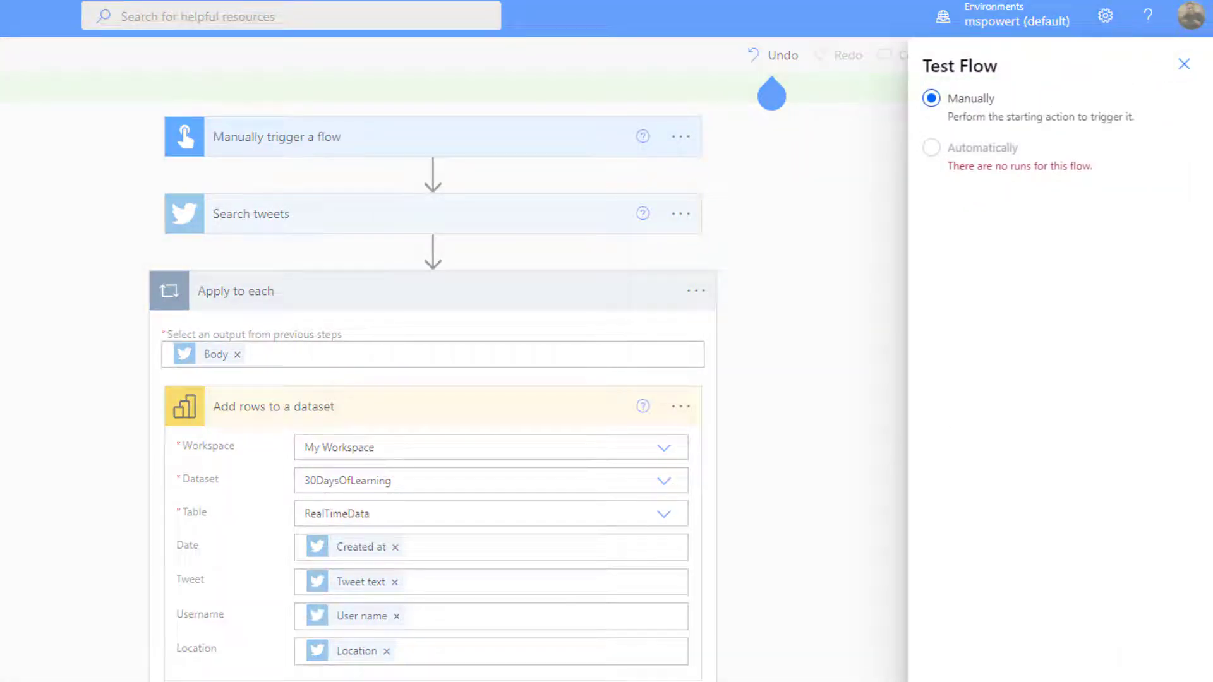
left_click(965, 679)
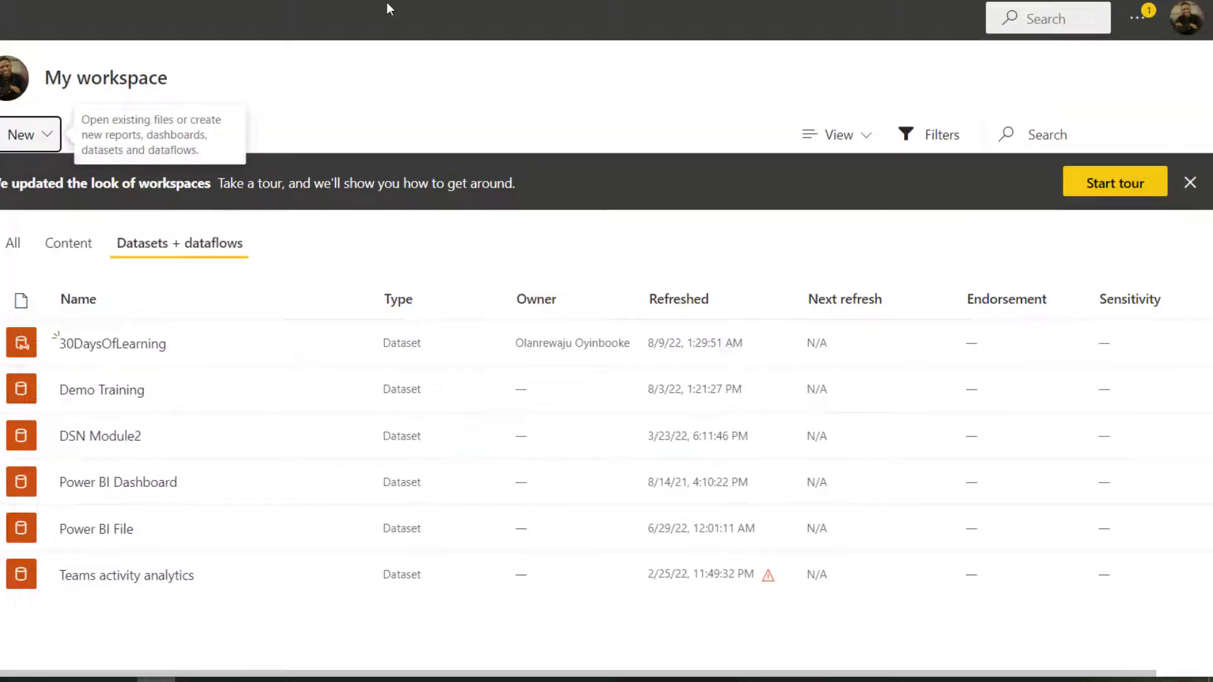
Step: From 30DaysOfLearning, build a report table of RealTimeData's Date, Location, Tweet and Username, then enlarge it
left_click(350, 342)
left_click(380, 381)
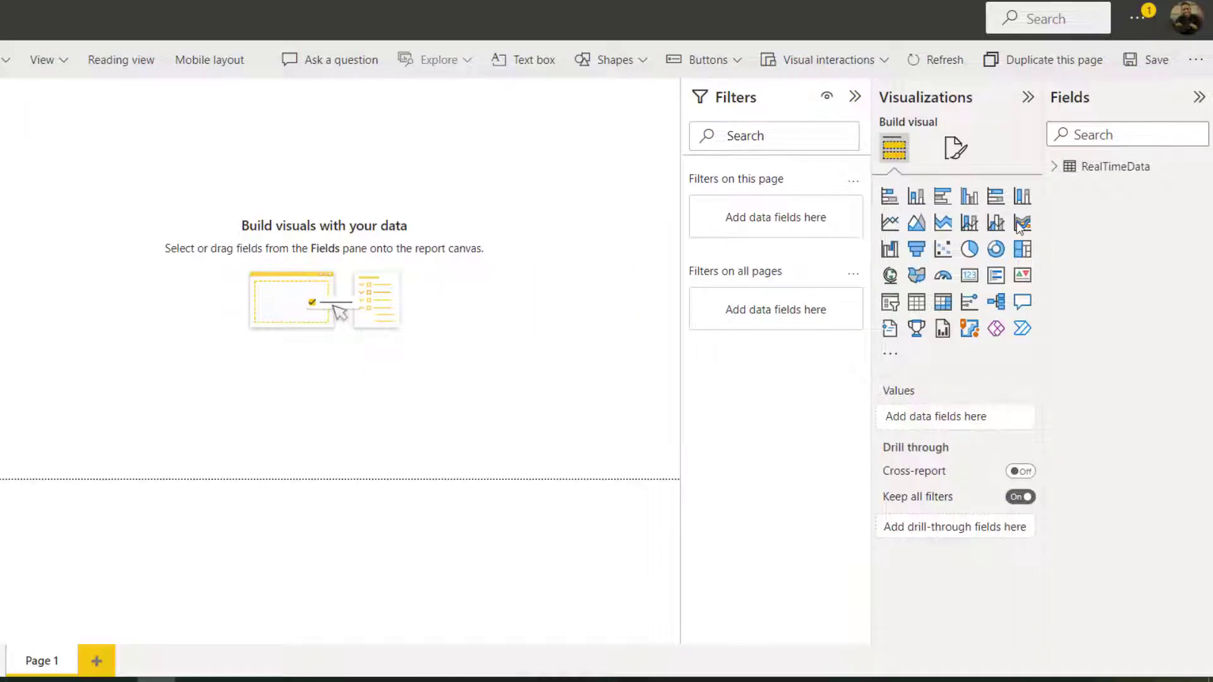
left_click(1055, 171)
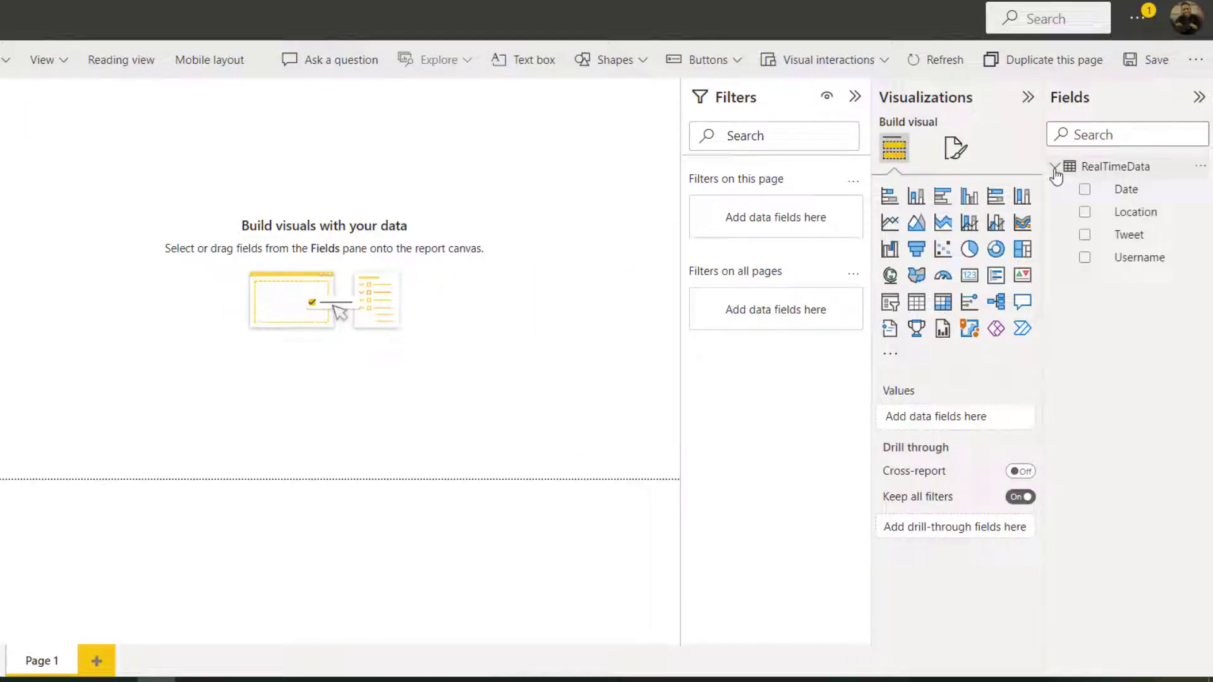
left_click(1085, 191)
left_click(1085, 214)
left_click(1085, 235)
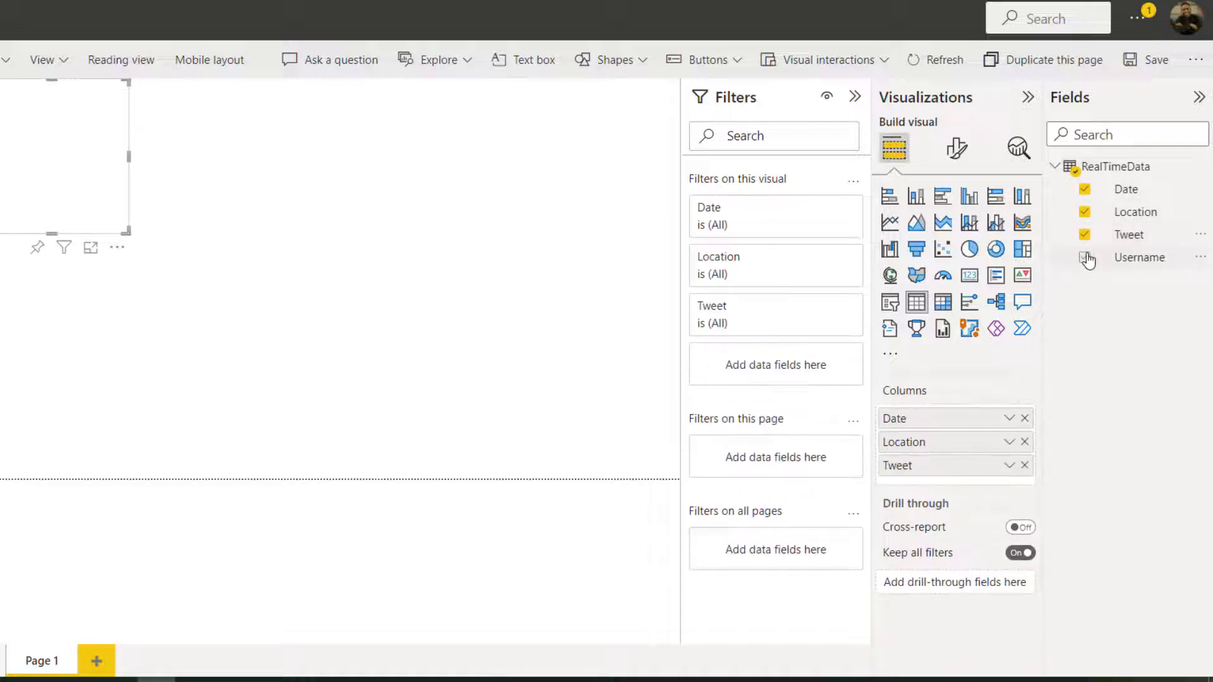
left_click(1085, 258)
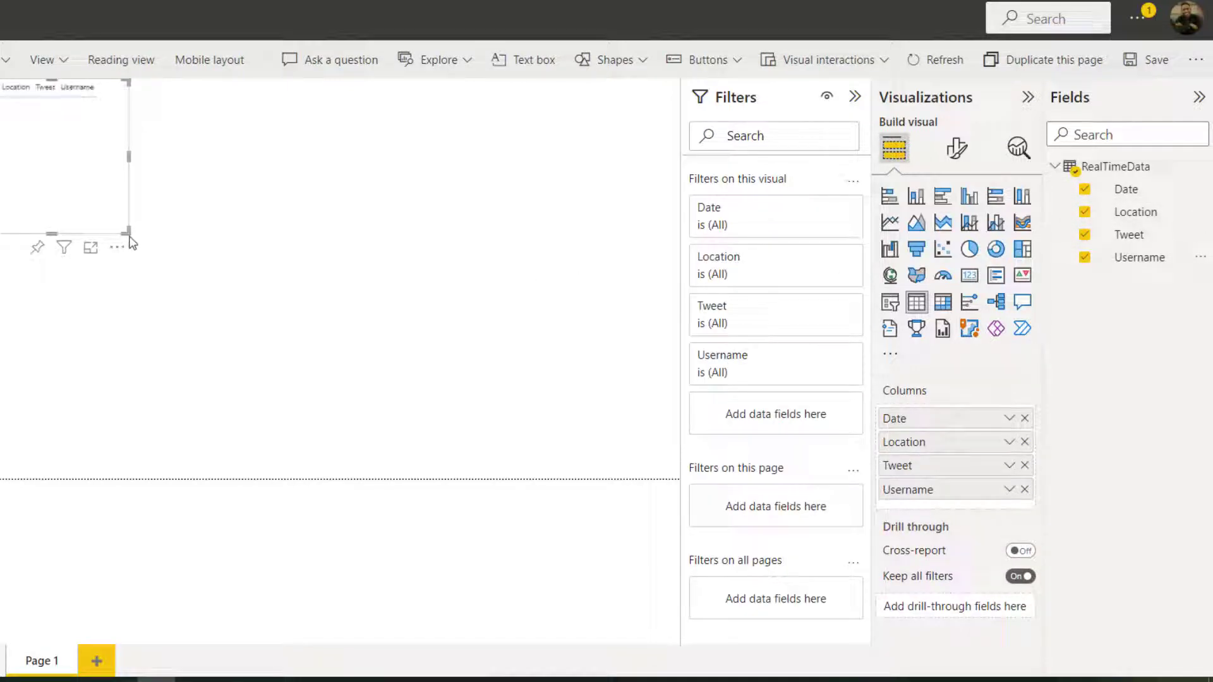
left_click_drag(126, 229, 289, 323)
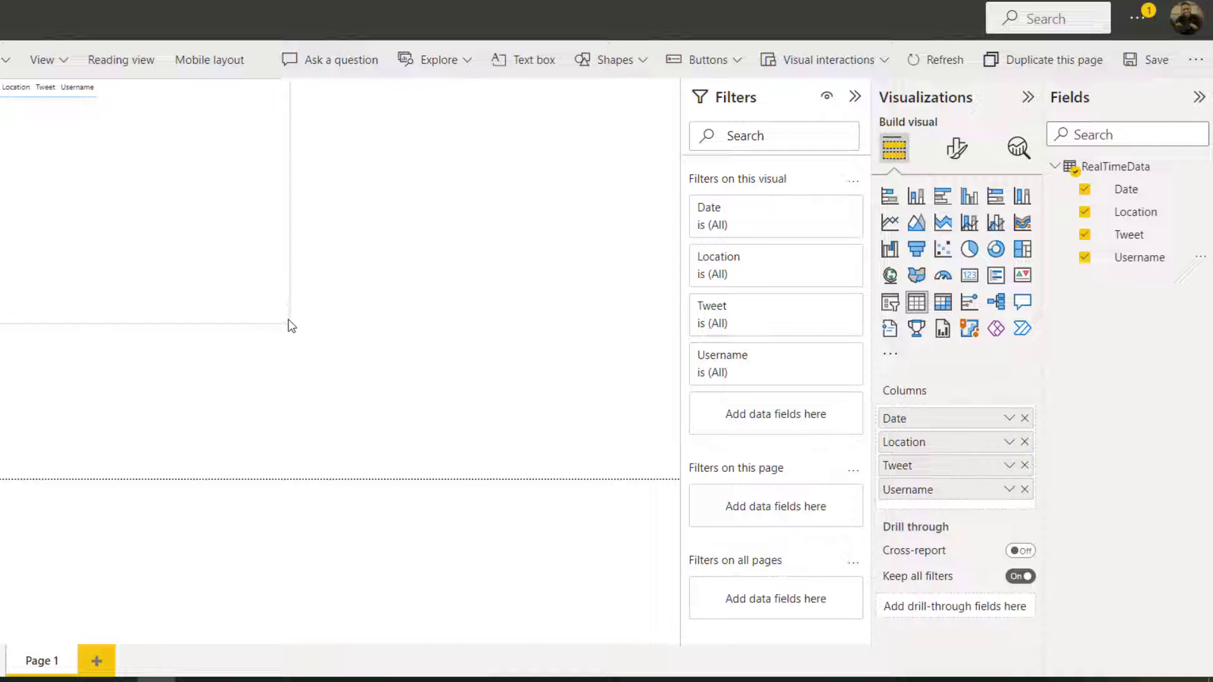
left_click(510, 183)
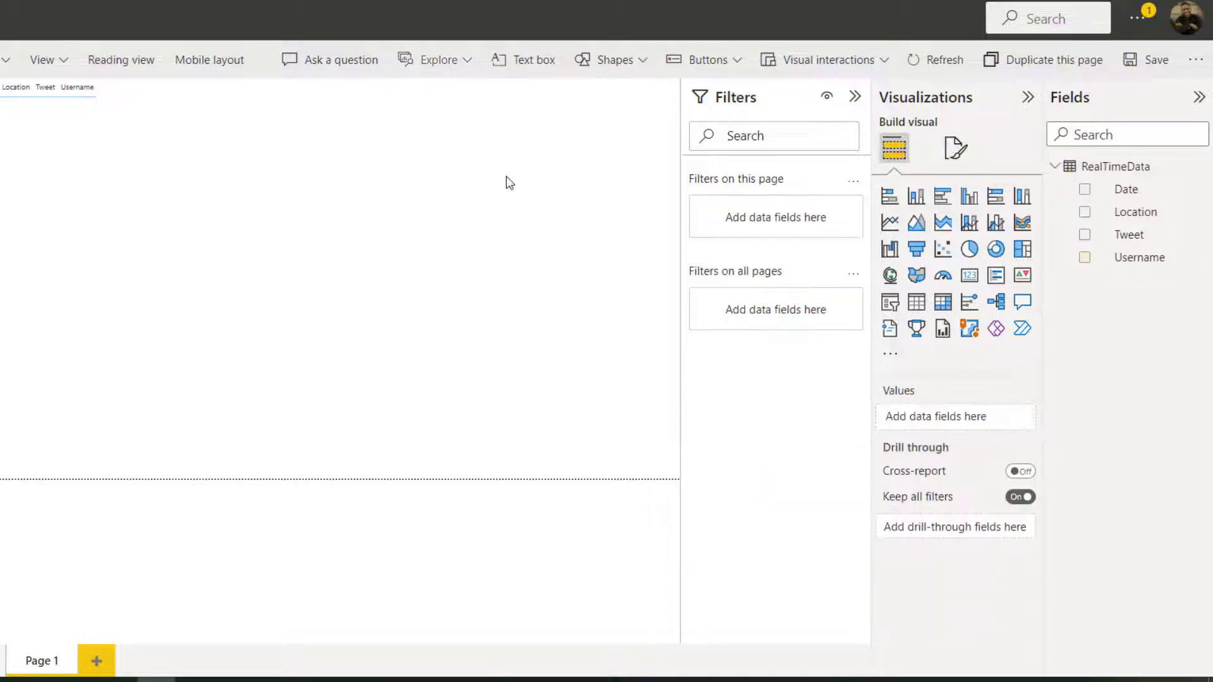
Step: Add a card showing Count of Username, narrowed and moved to the page's upper right
left_click(969, 275)
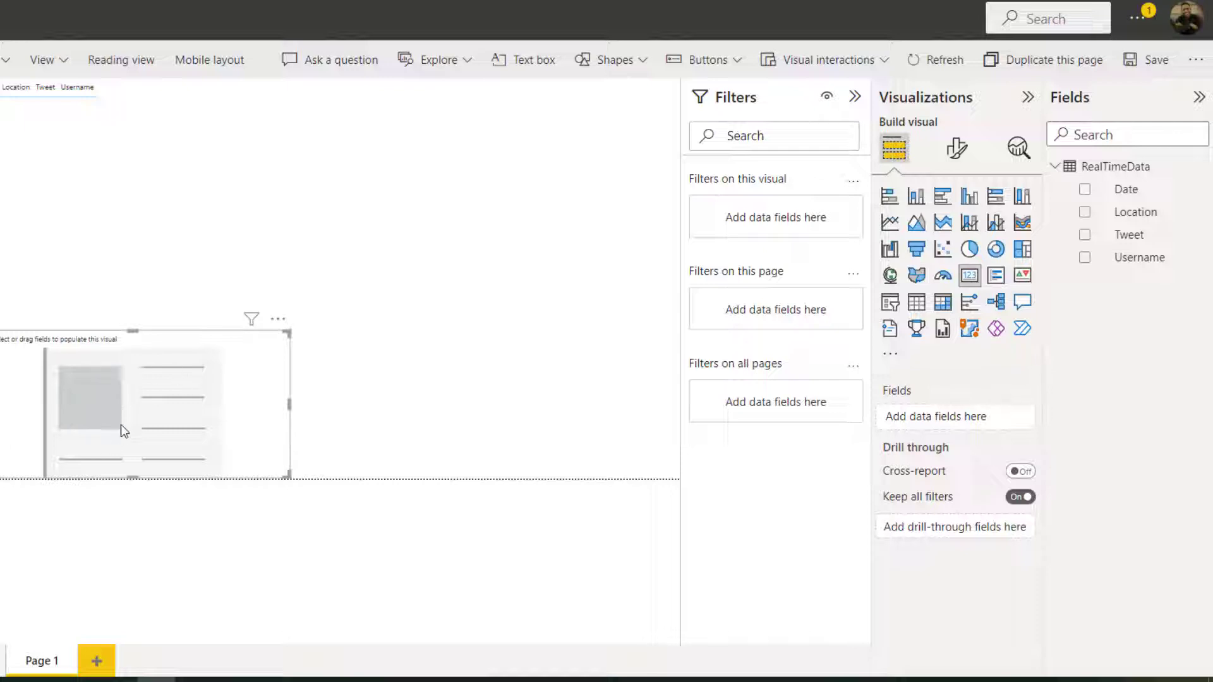
left_click(1085, 258)
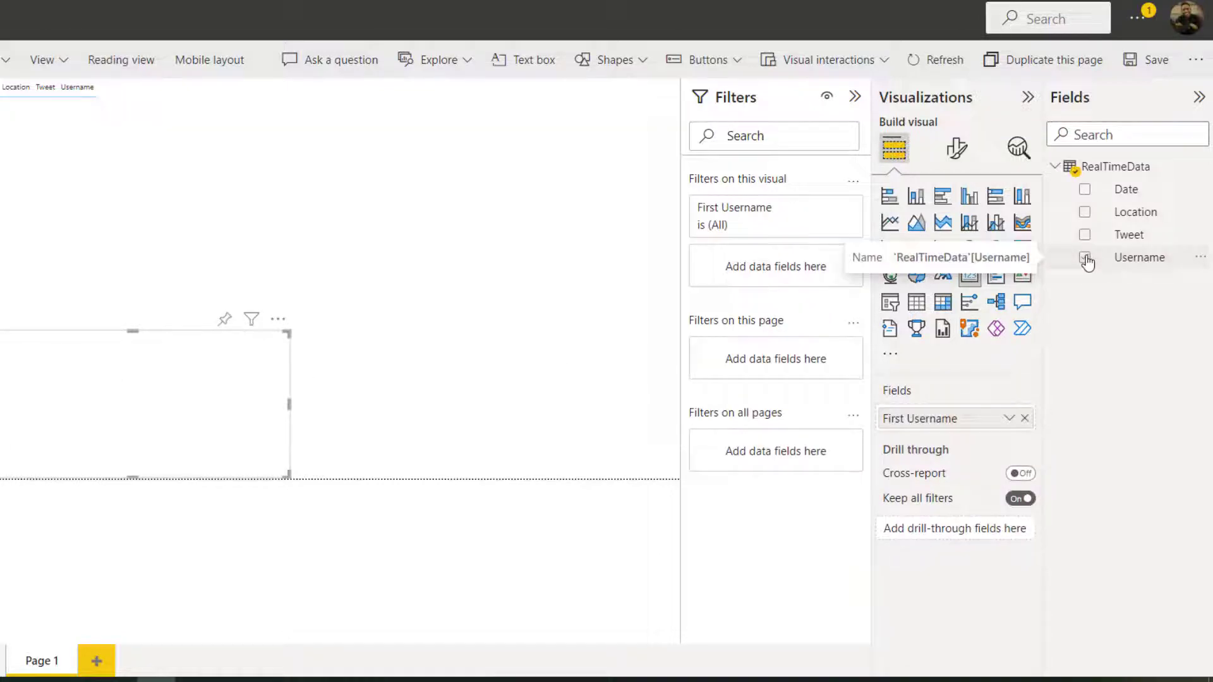
left_click(1009, 419)
left_click(1051, 572)
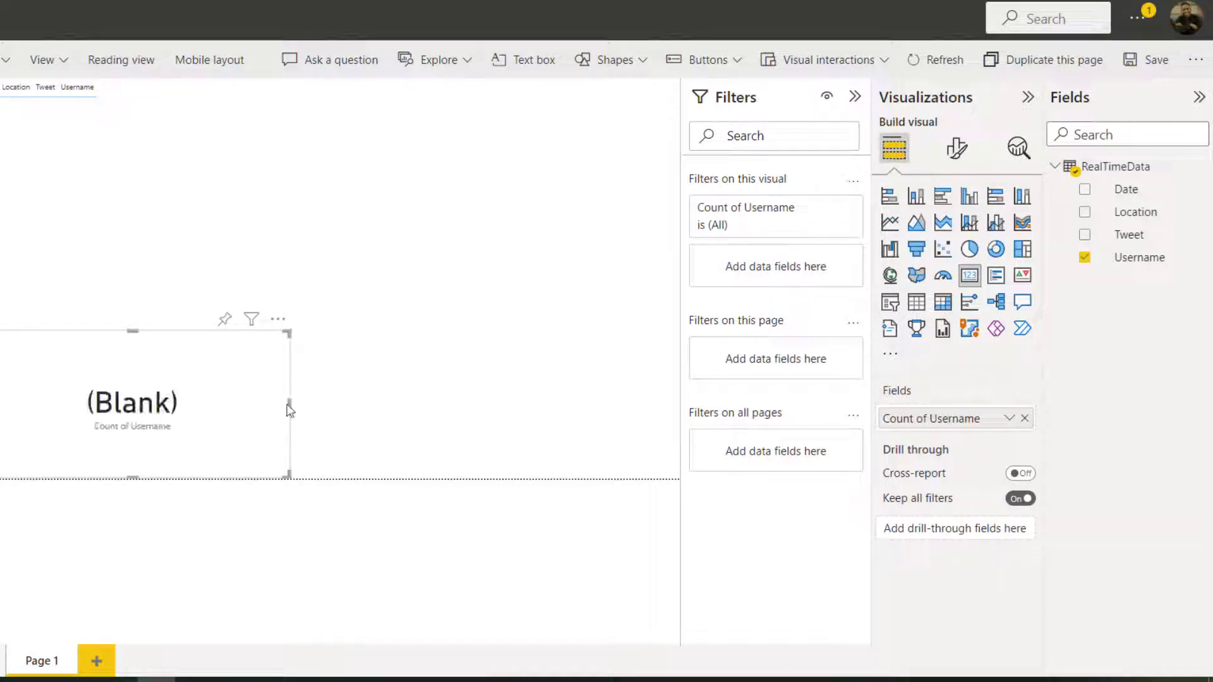
left_click_drag(289, 407, 175, 401)
left_click(222, 353)
left_click_drag(107, 353, 565, 121)
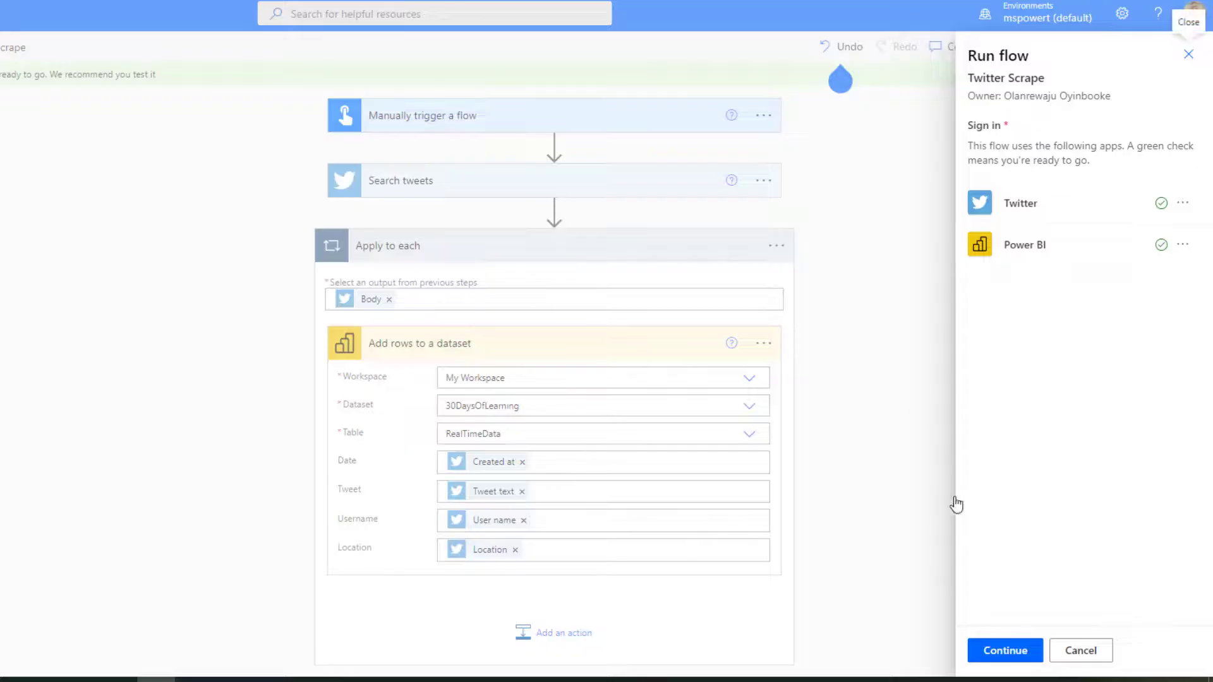
Step: Run the Twitter Scrape flow, close its run panel, and return to the Power BI report
left_click(1009, 652)
left_click(1009, 654)
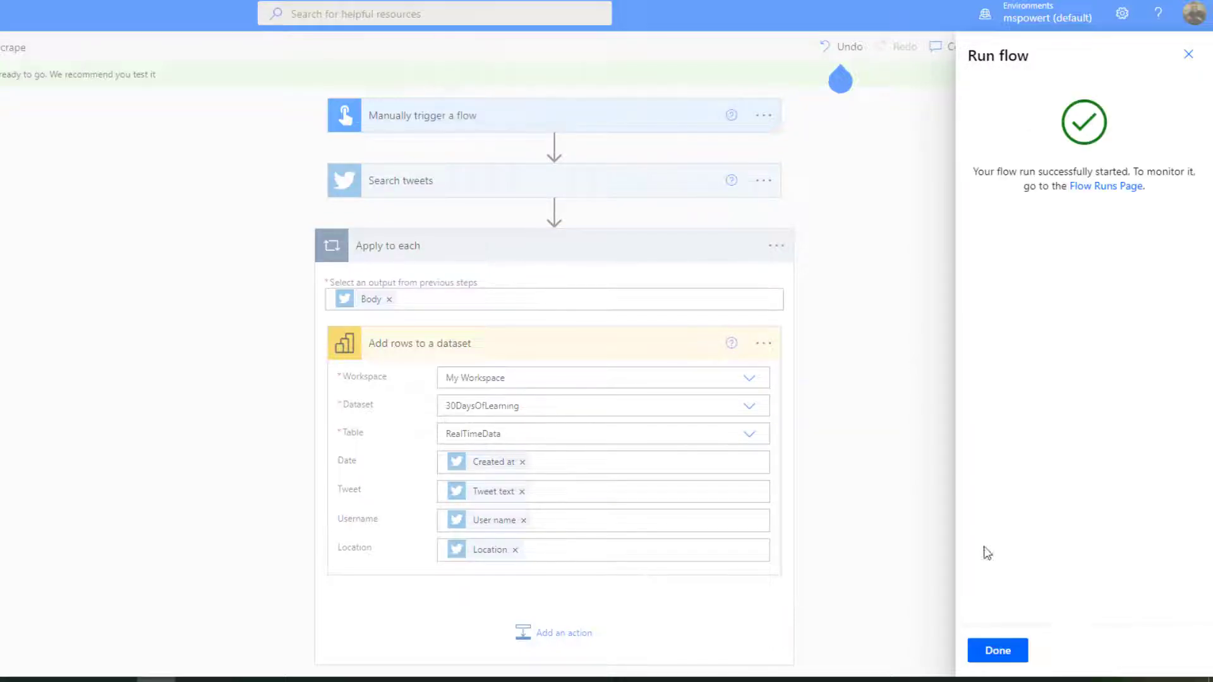
left_click(998, 657)
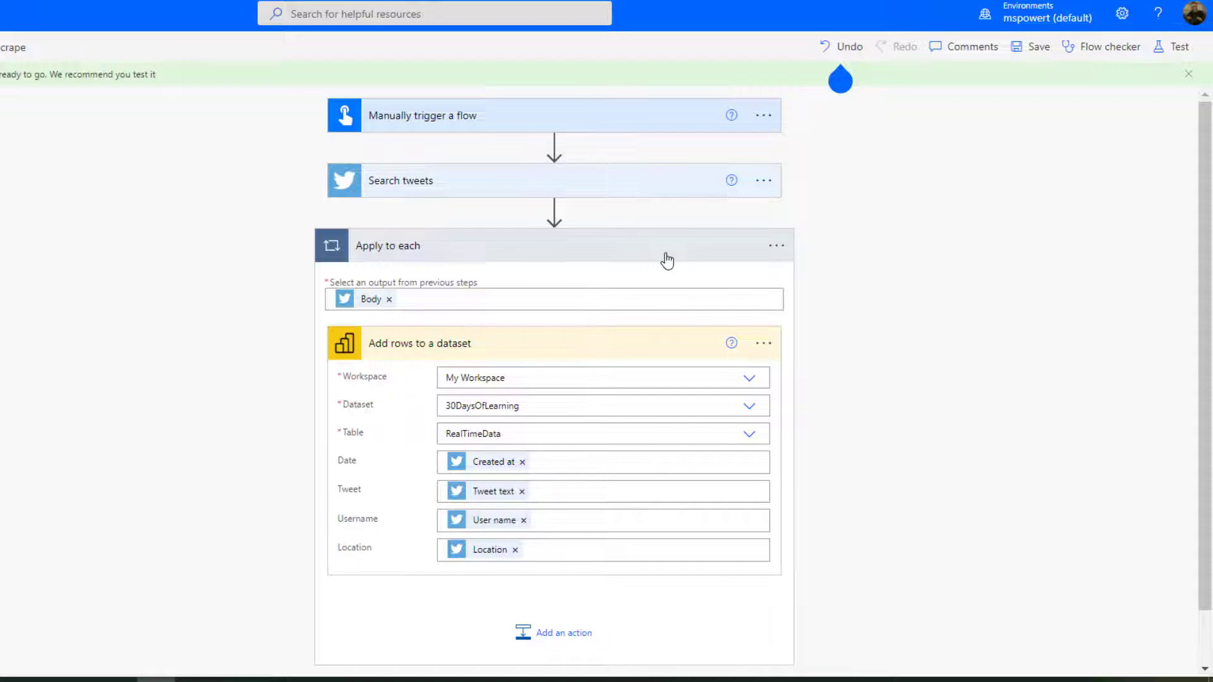
key("alt+Tab")
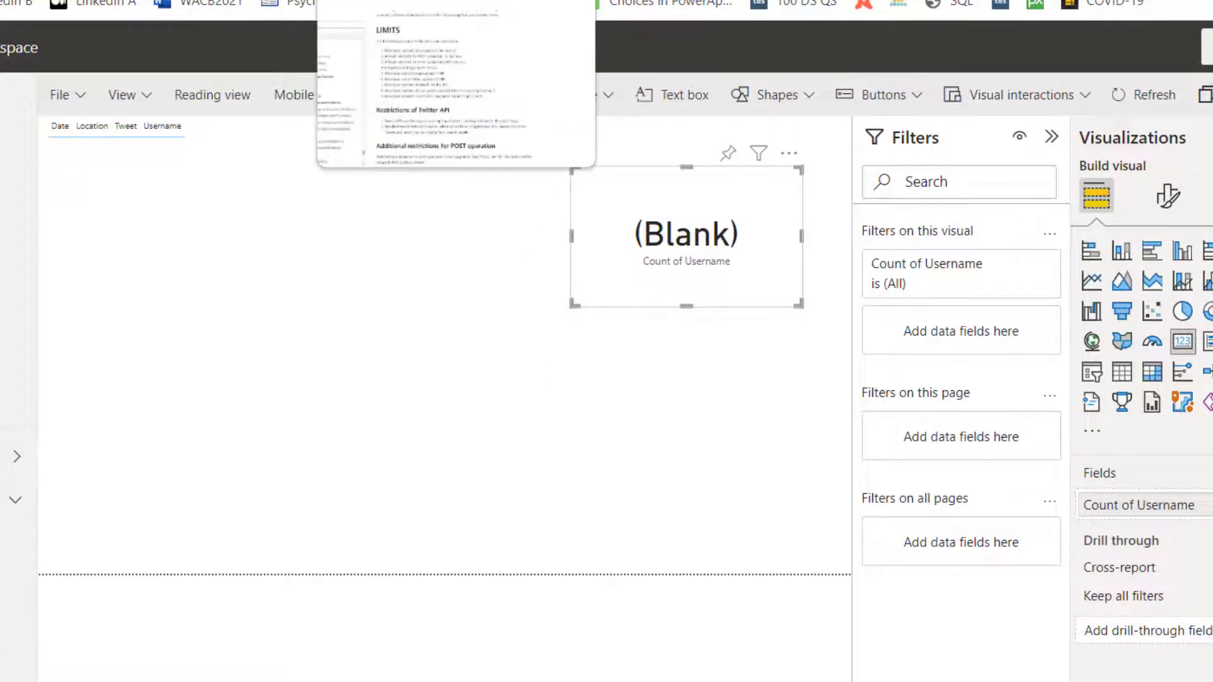
Step: Check the flow's run progress, then refresh the Power BI report so the card shows 28 tweets
key("ctrl+Tab")
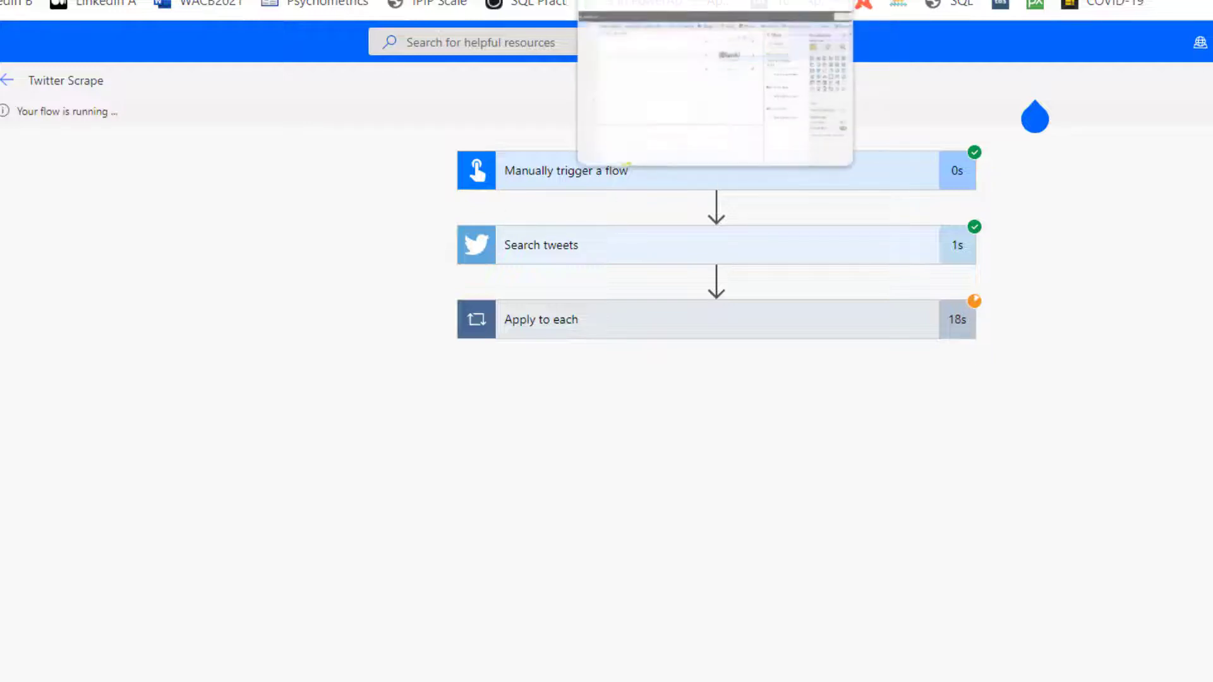
left_click(715, 89)
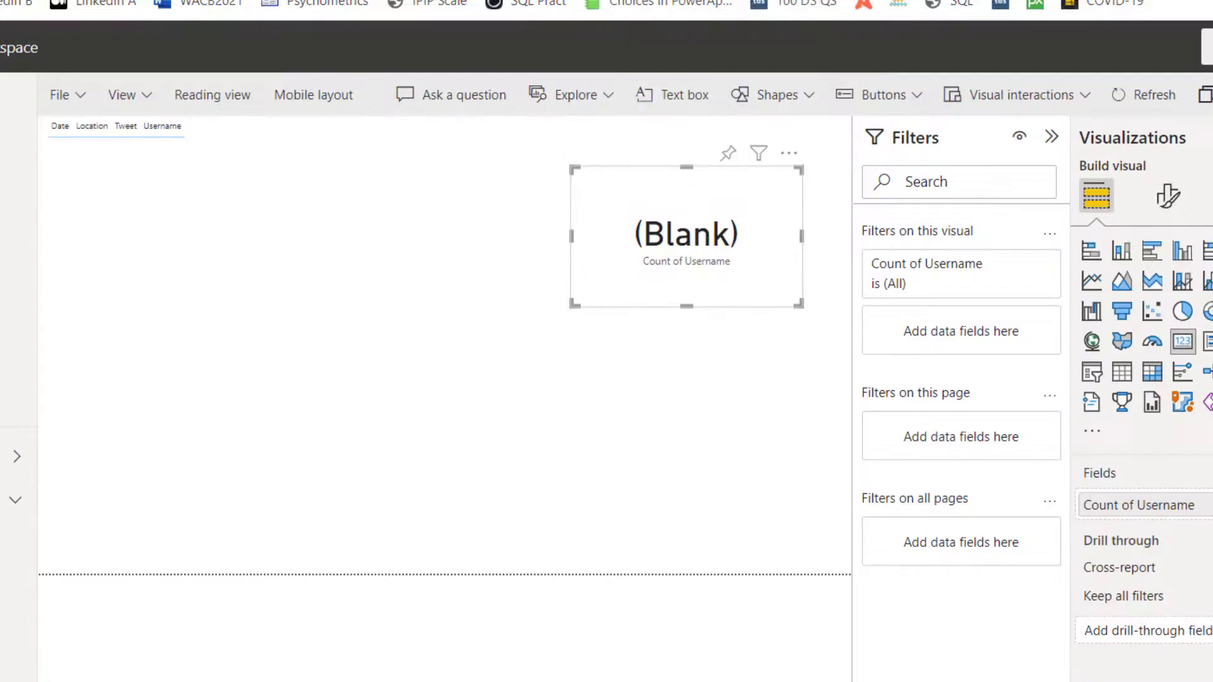
left_click(752, 372)
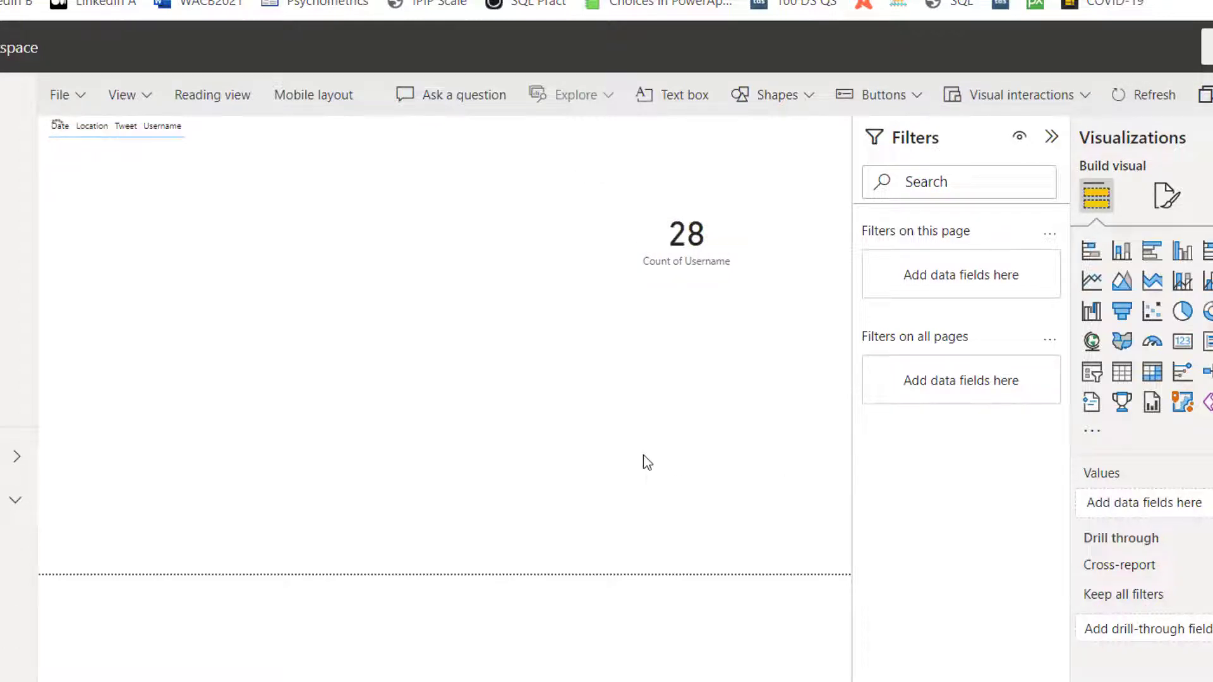
mouse_move(398, 400)
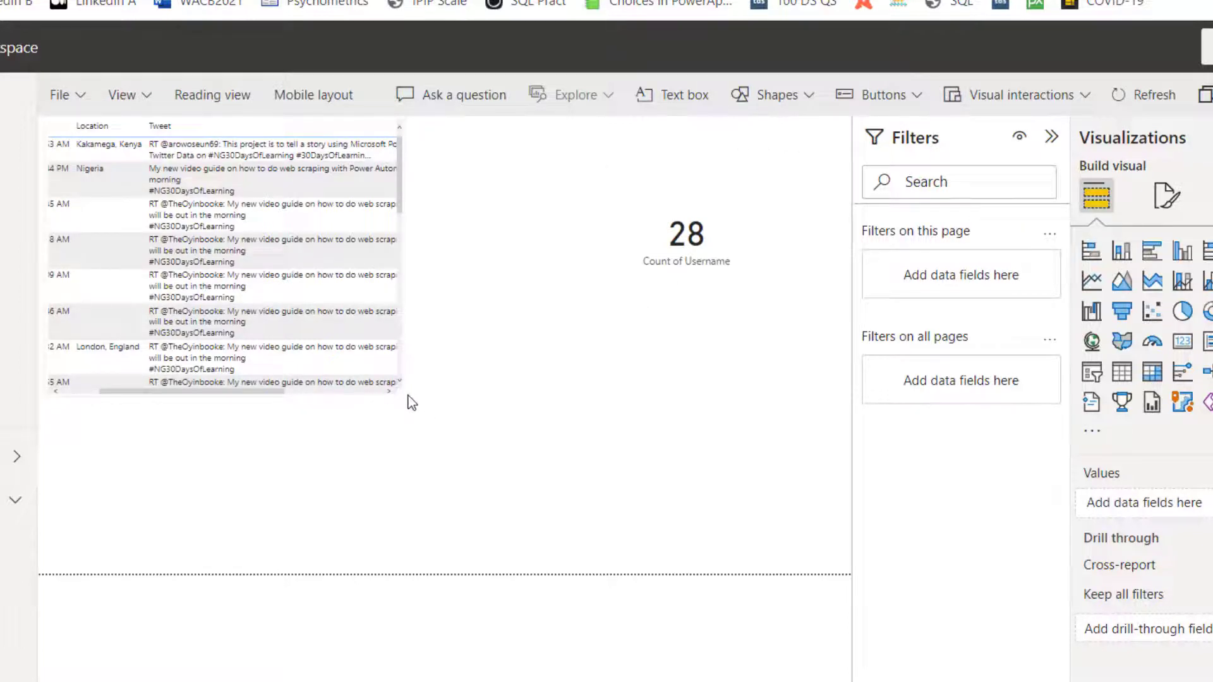
Step: Enlarge the tweets table so all columns and more tweet text are visible
left_click(397, 393)
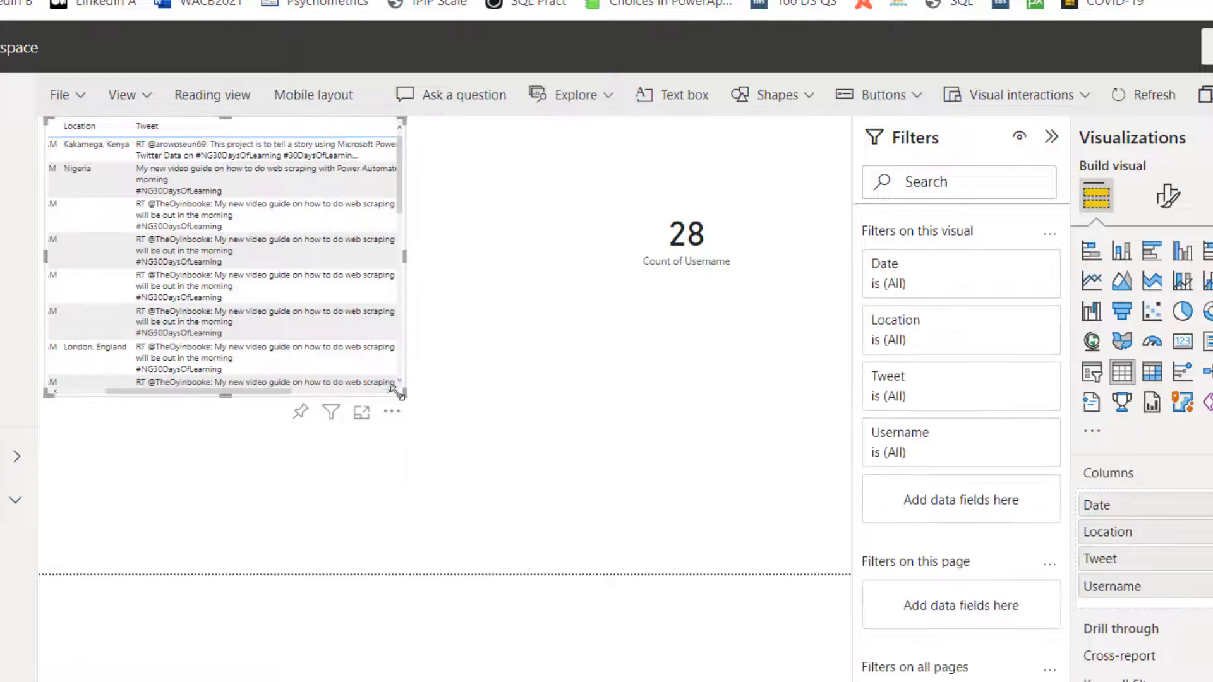
left_click_drag(406, 401, 617, 542)
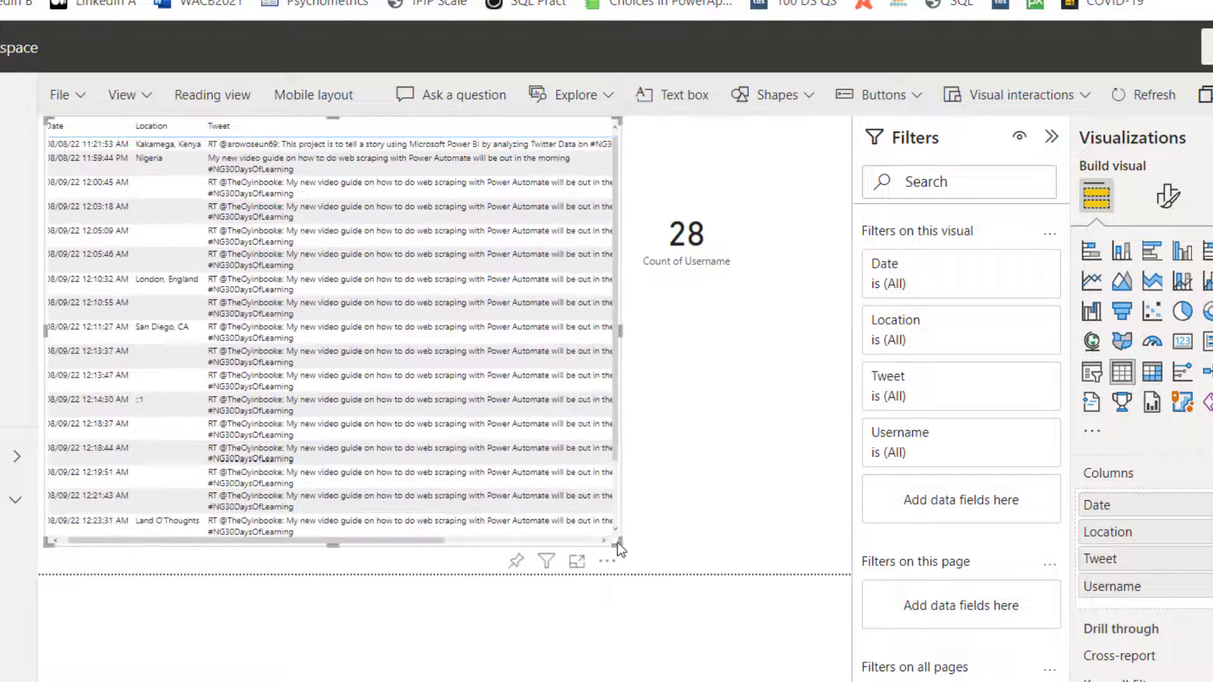
left_click_drag(719, 271, 771, 294)
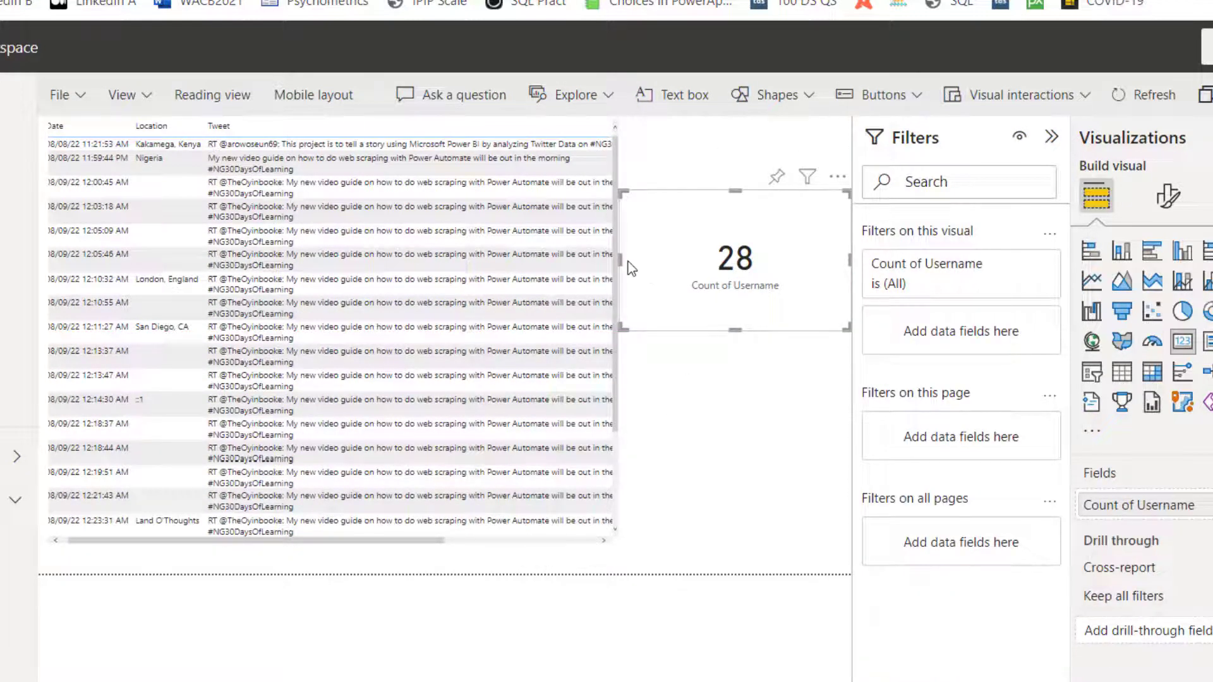
Step: Narrow and move the Count of Username card so it sits beside the table
left_click_drag(626, 260, 687, 266)
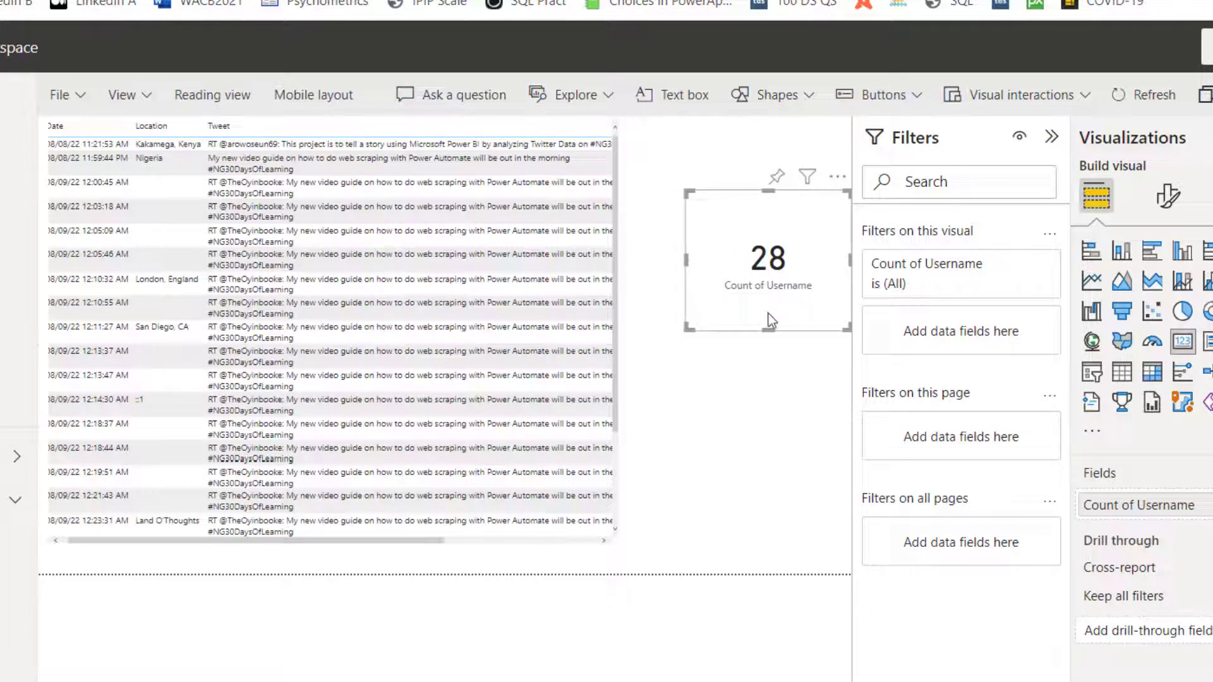
left_click_drag(768, 314, 731, 327)
scroll(355, 425, "down", 3)
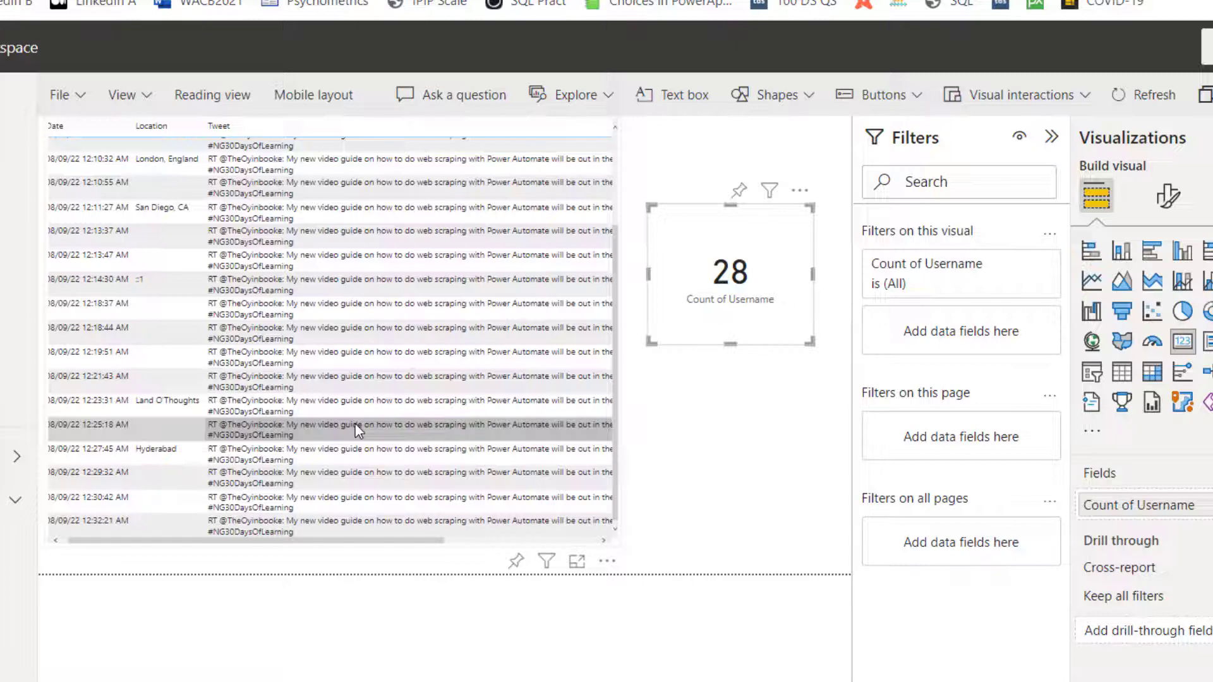
scroll(355, 429, "up", 3)
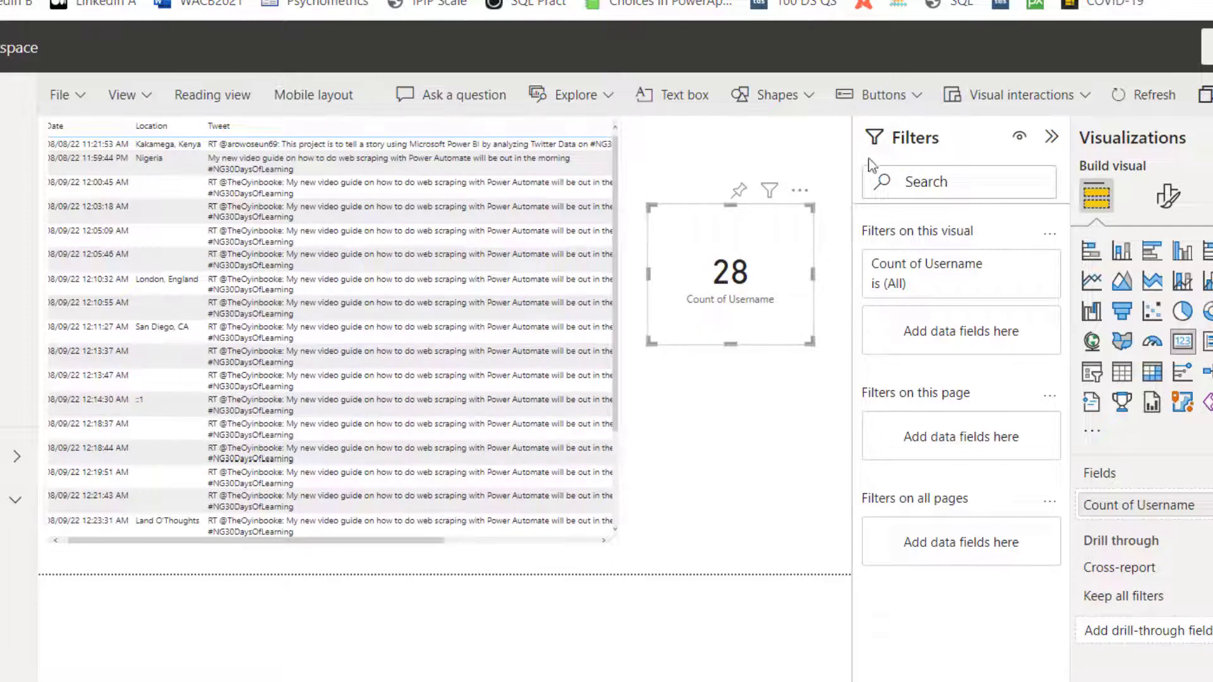
Step: Refresh the report twice while the flow runs until the table and card reach 100 tweets
left_click(1168, 106)
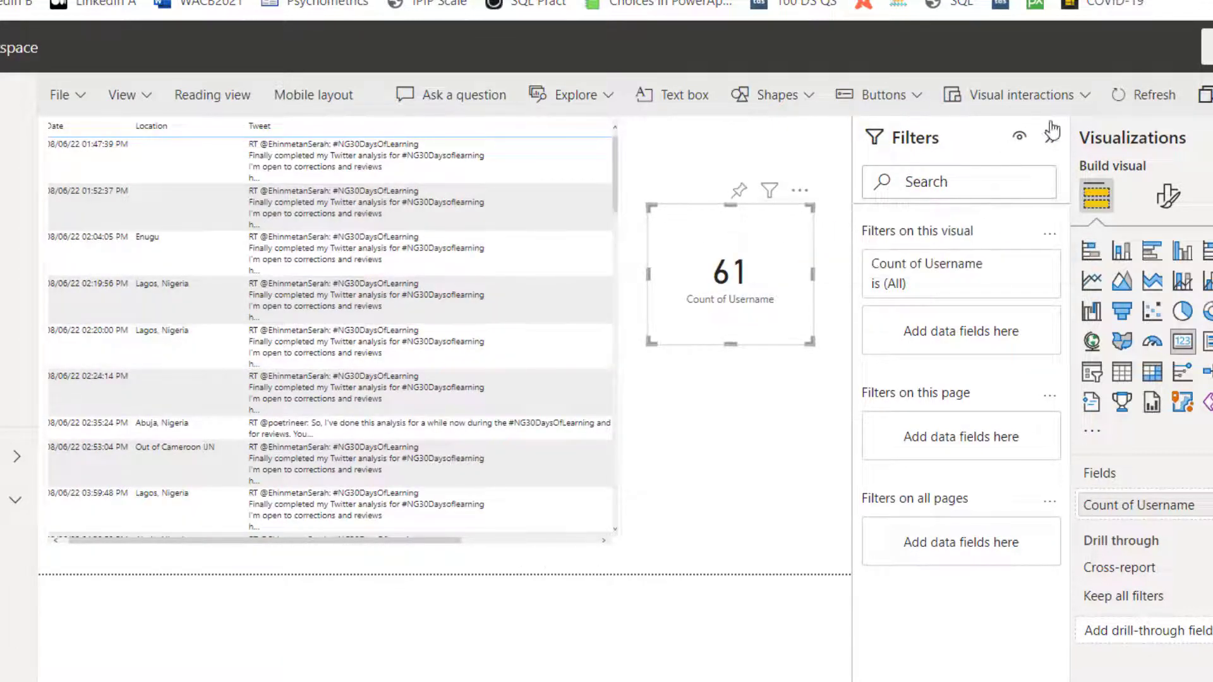
key("ctrl+Tab")
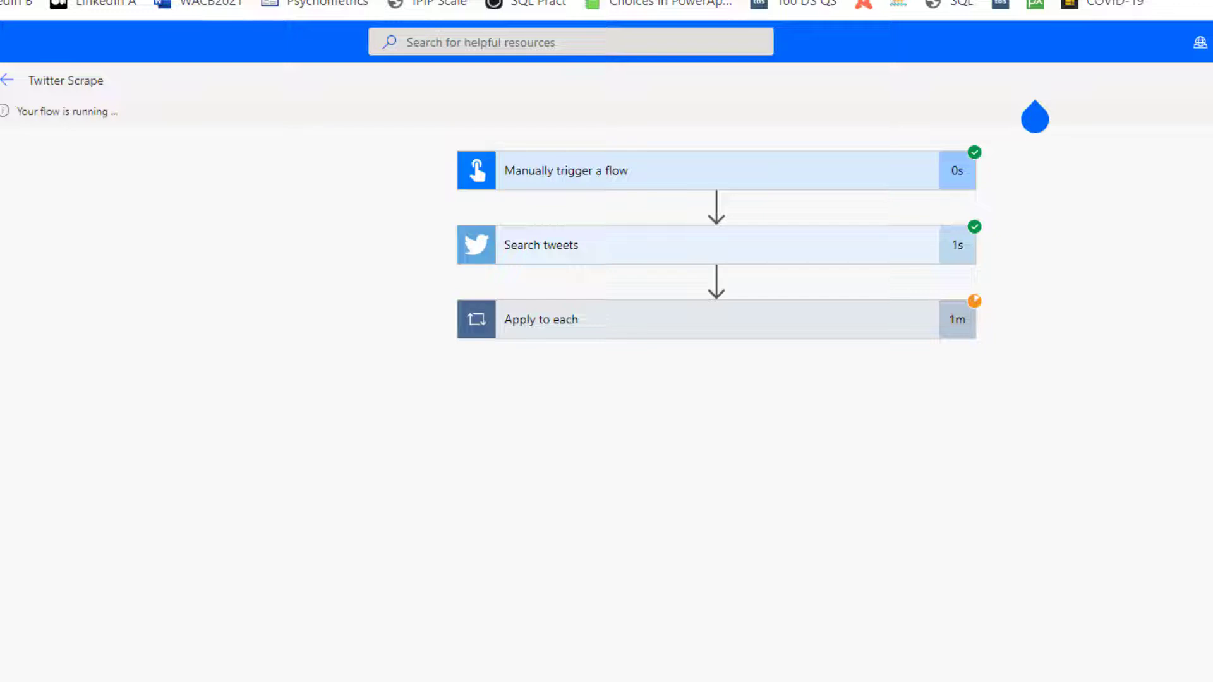
key("ctrl+Tab")
key("ctrl+Tab")
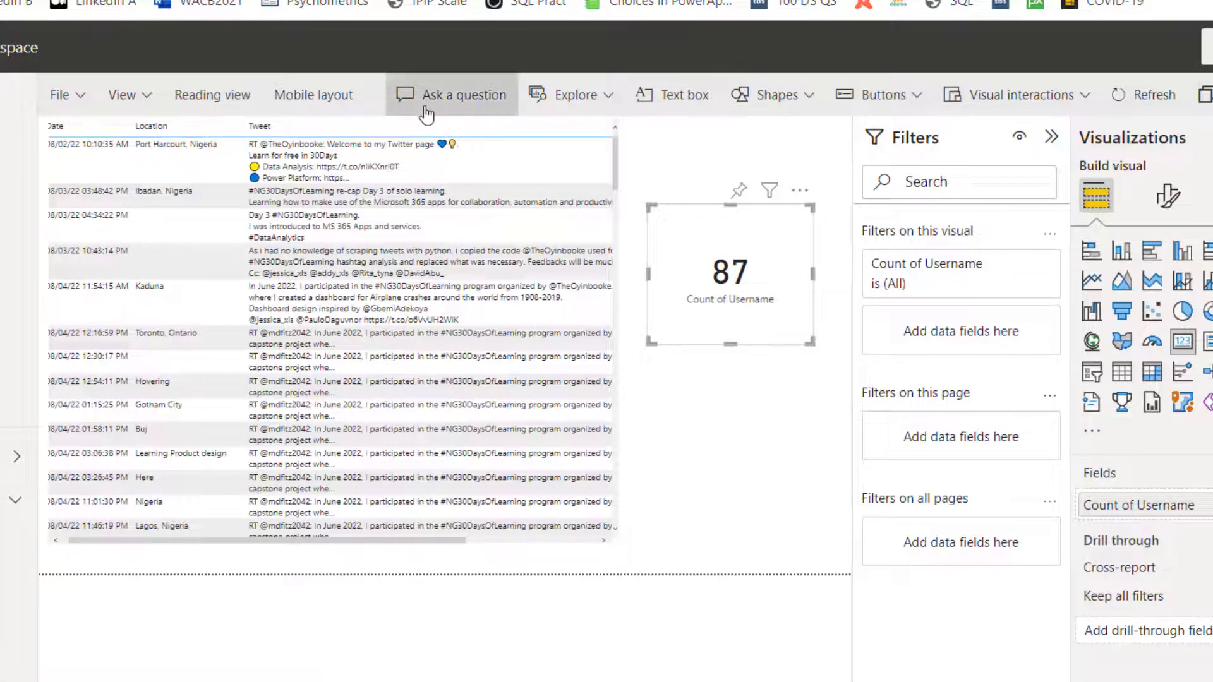
left_click(1154, 95)
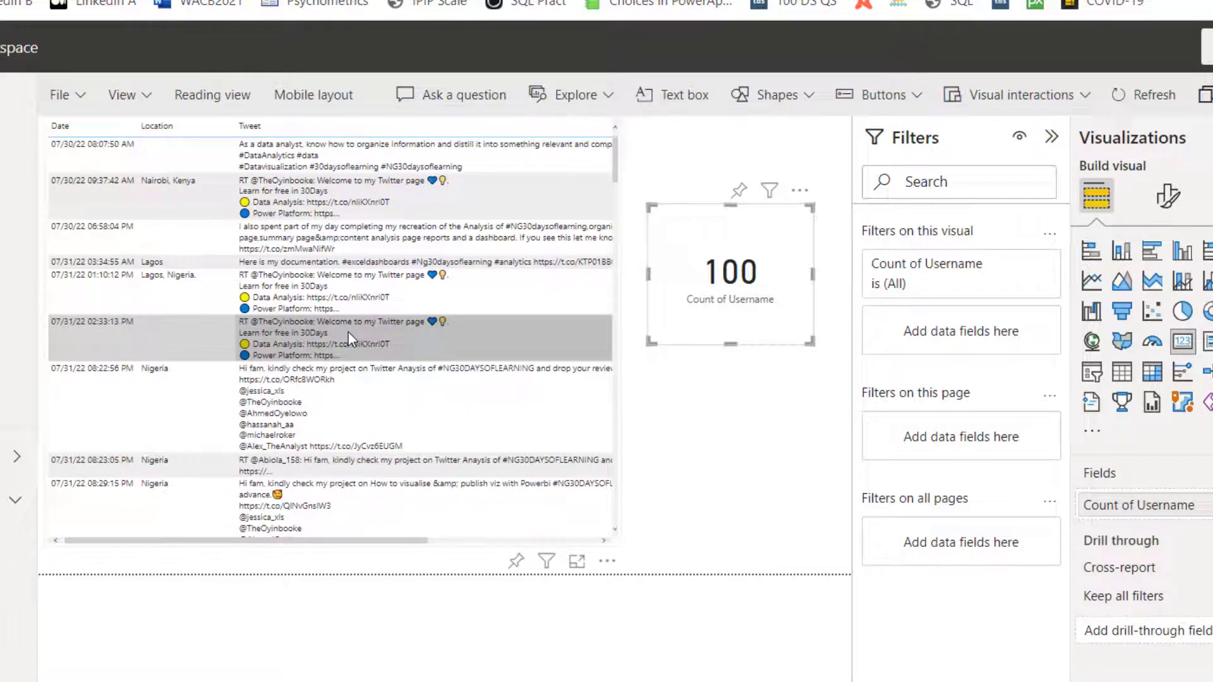
scroll(347, 332, "down", 10)
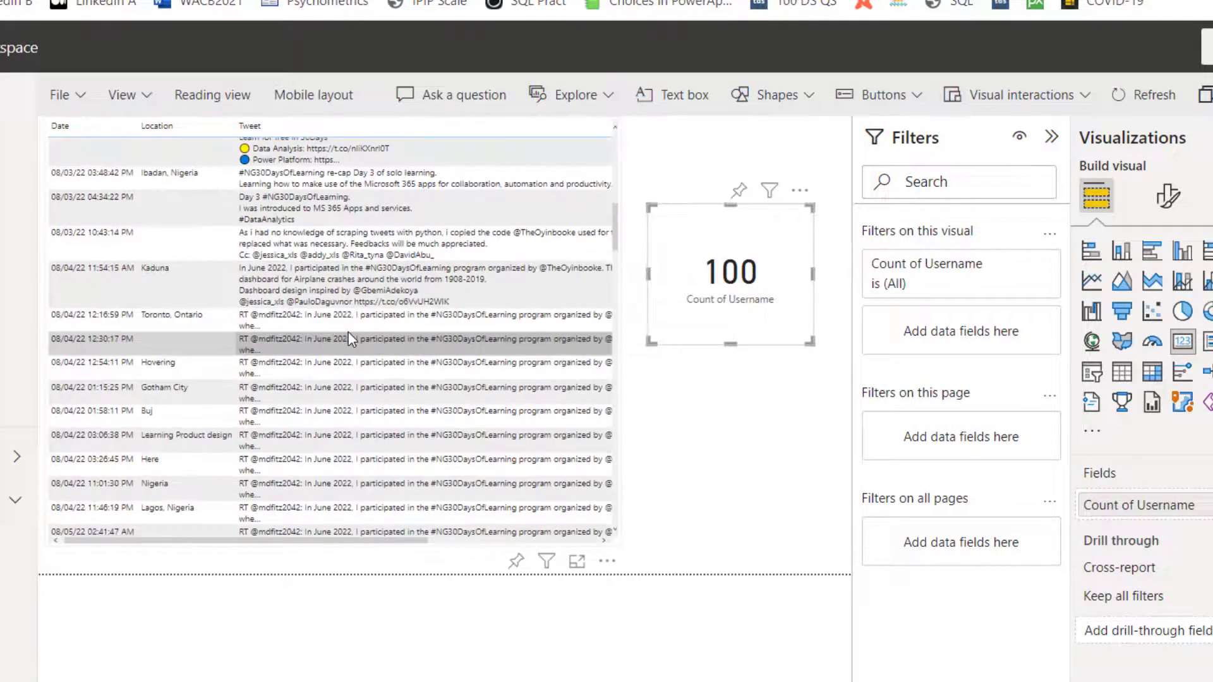
scroll(348, 332, "up", 5)
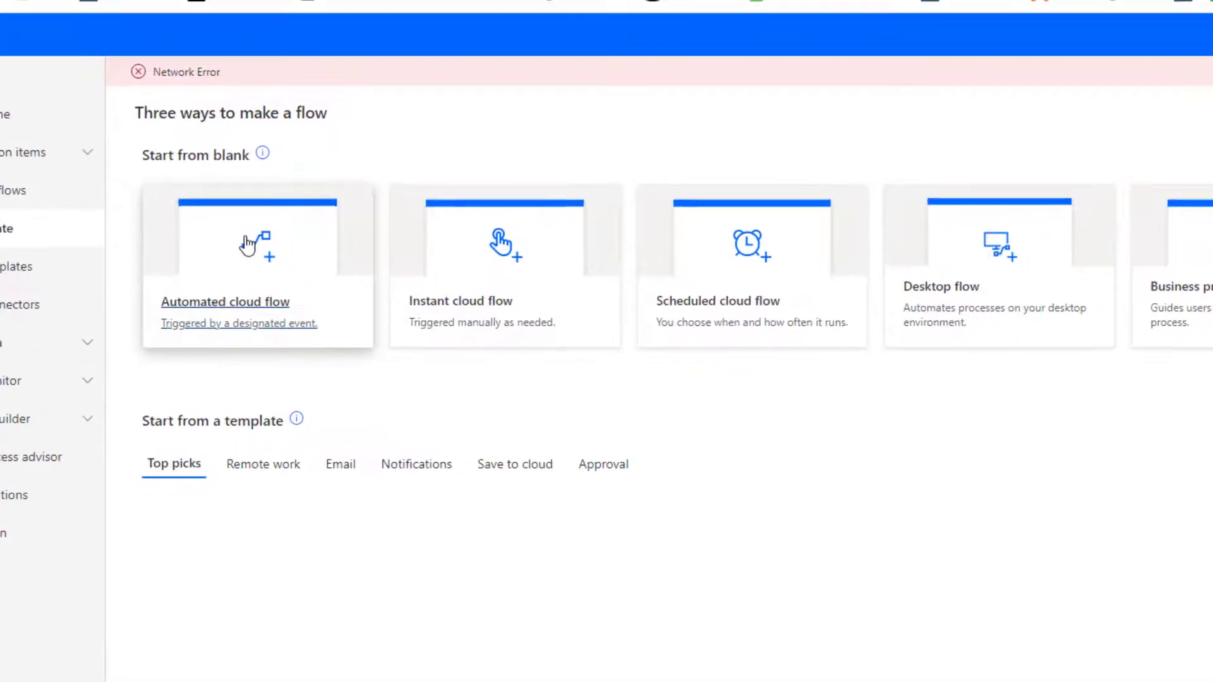
Step: Start a new automated cloud flow named TwitterScrapeData
left_click(309, 268)
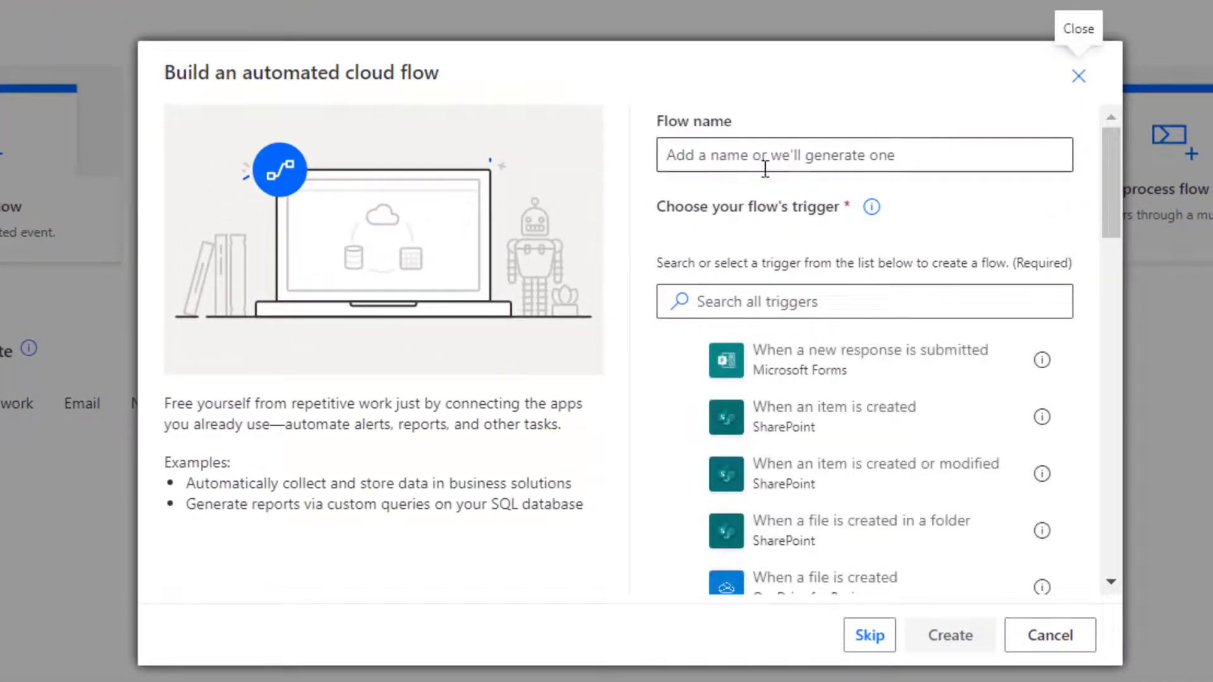
left_click(788, 158)
type("TwitterS")
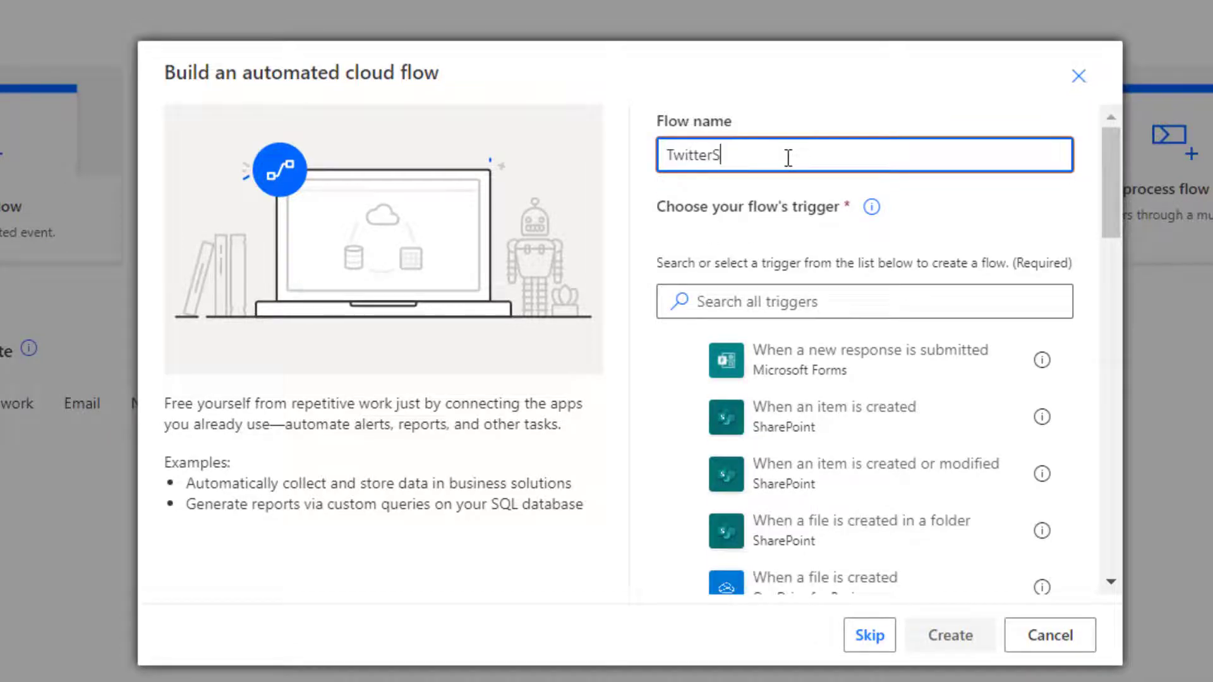
type("capre")
key("BackSpace")
key("BackSpace")
key("BackSpace")
type("rapeDate")
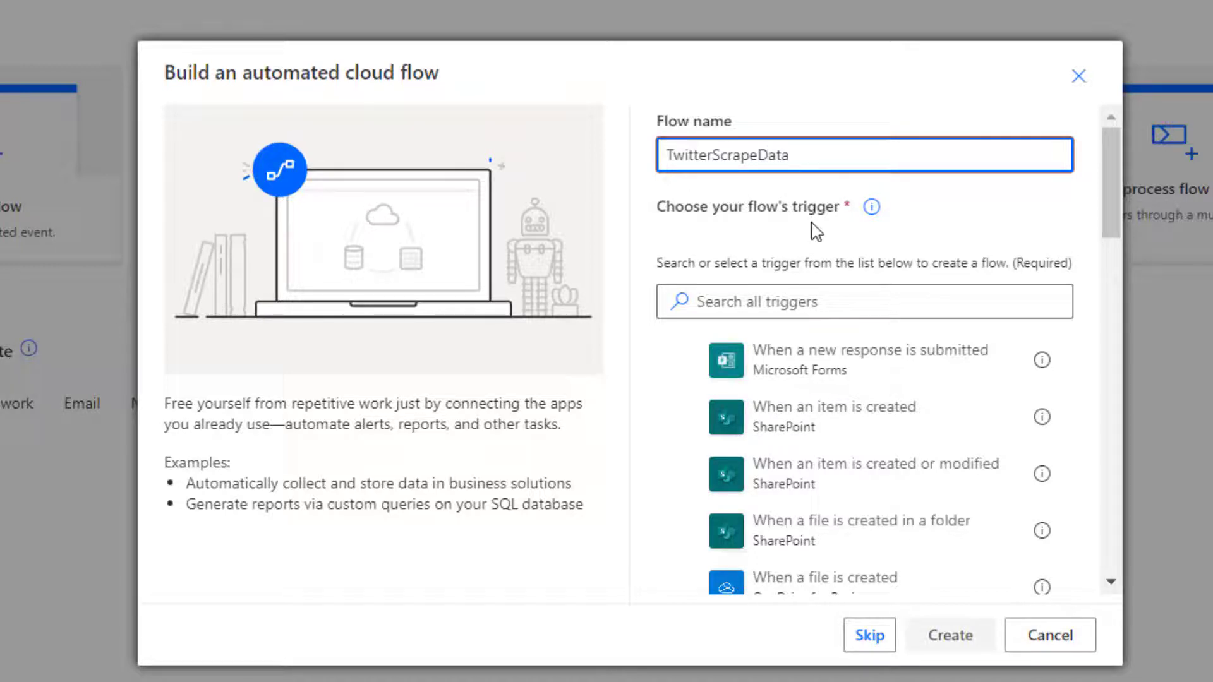
Step: Choose the Twitter trigger 'When a new tweet is posted' and create the flow
left_click(778, 303)
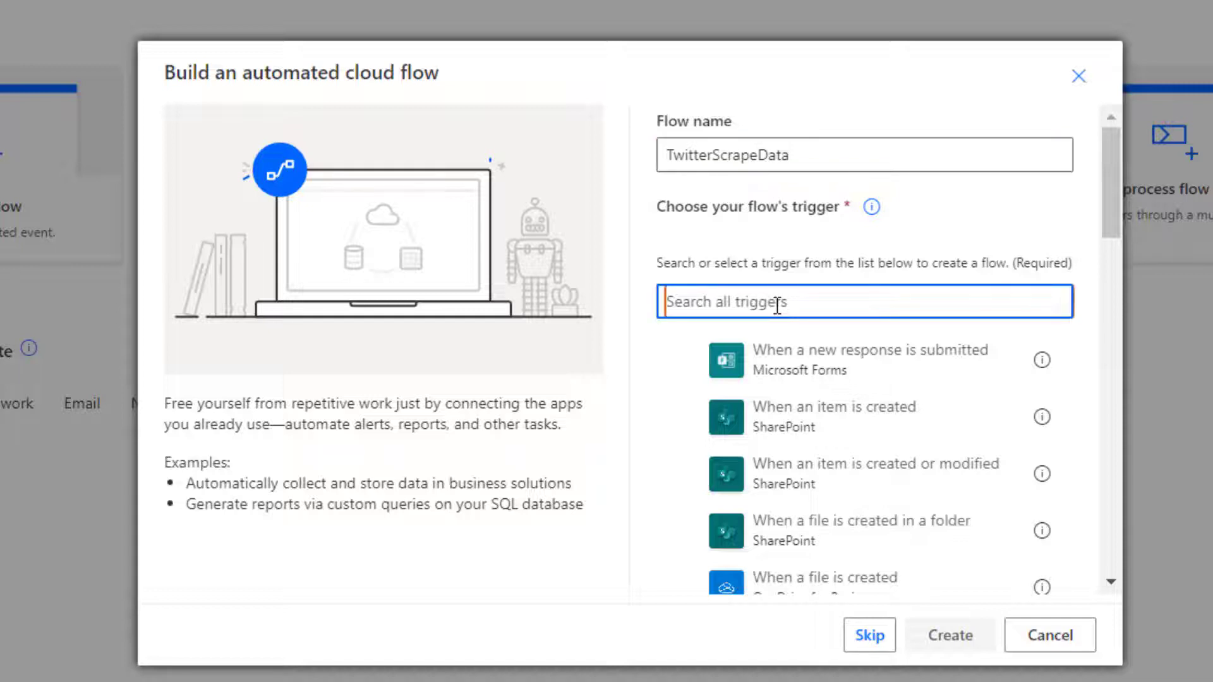
type("twitter")
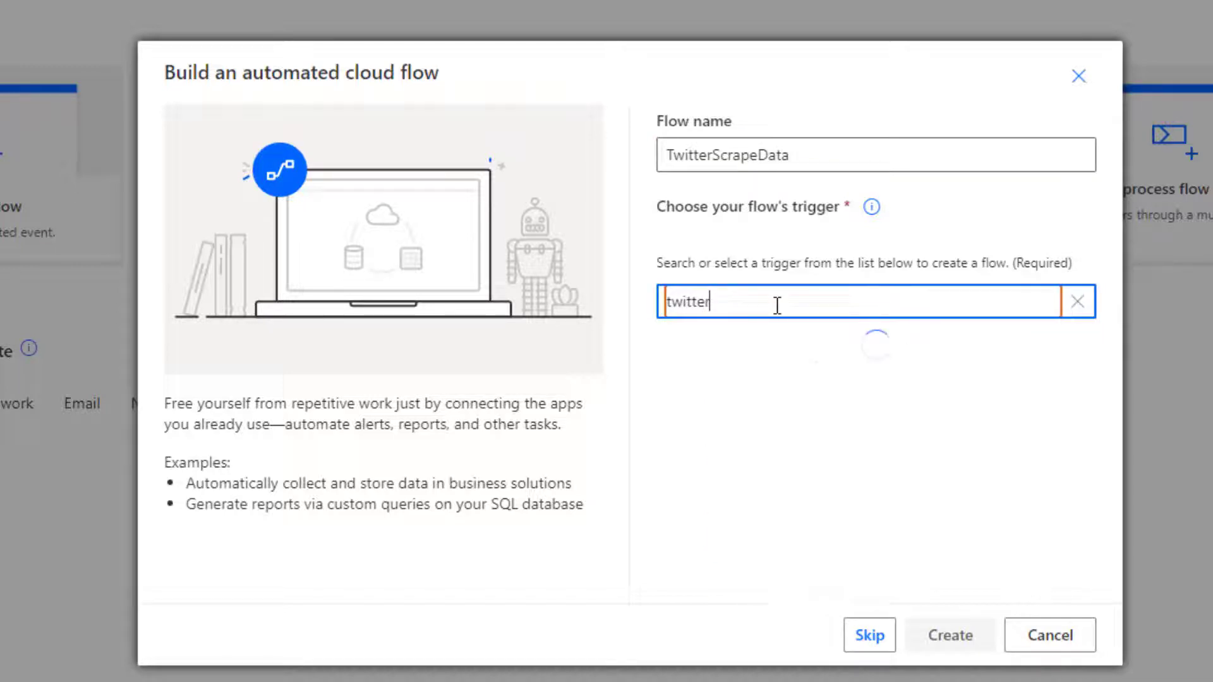
left_click(829, 382)
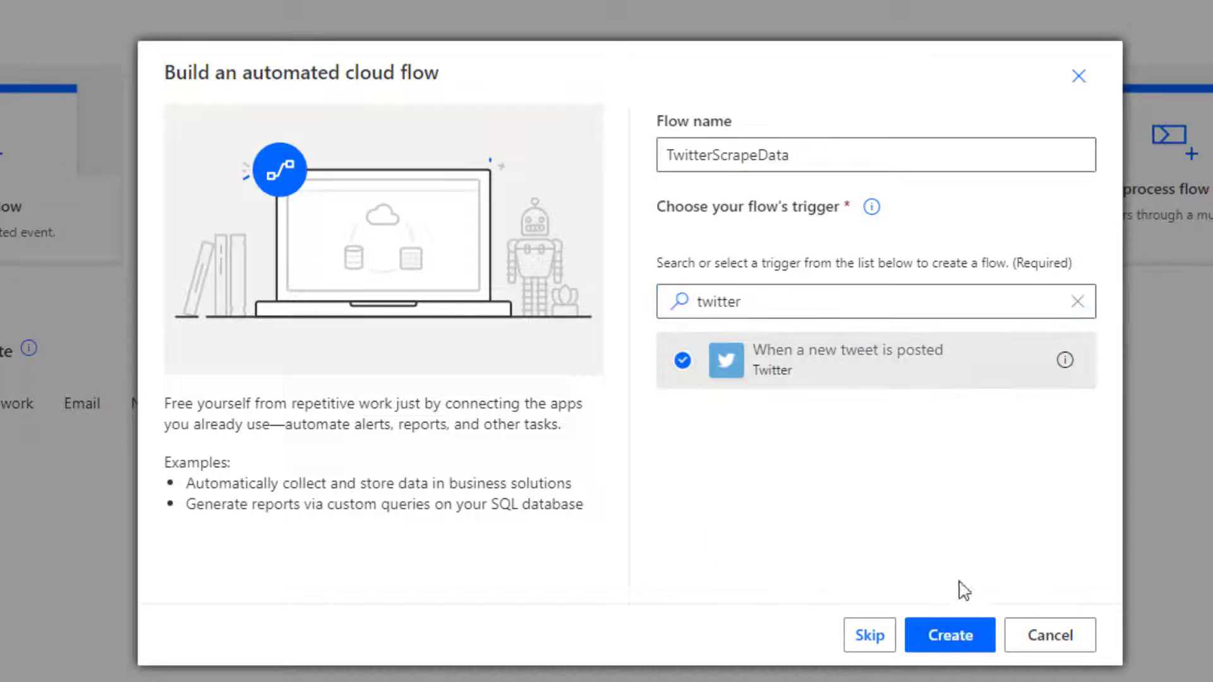
left_click(979, 639)
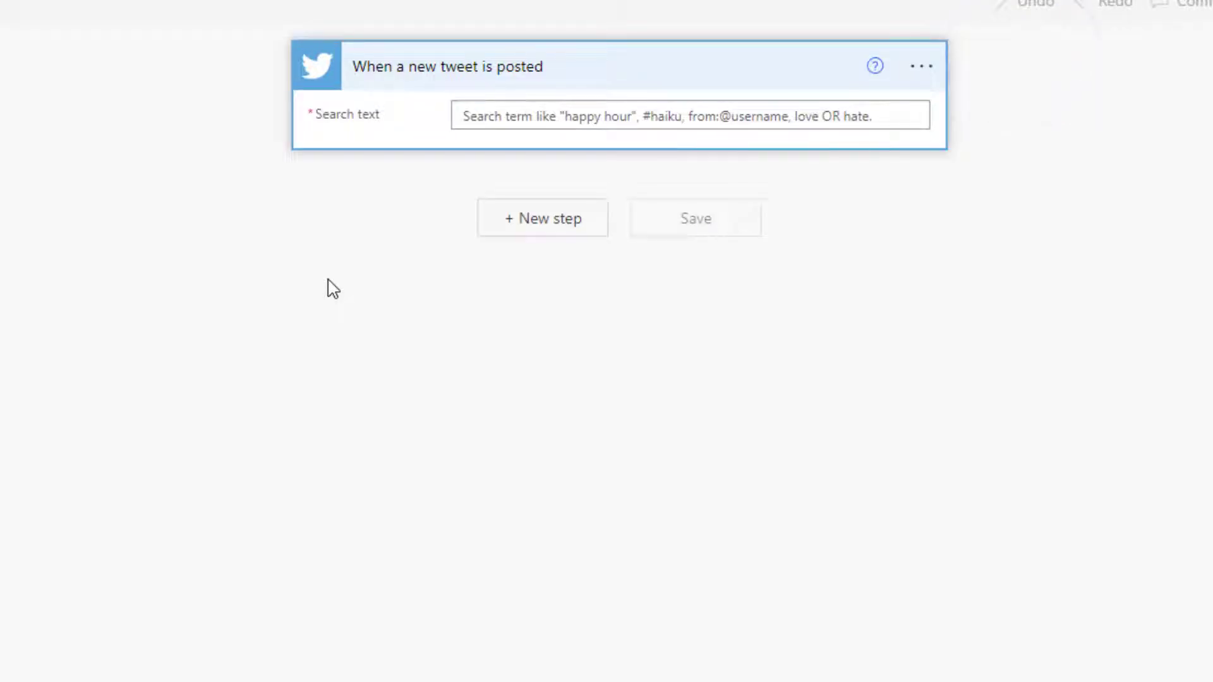
Step: Set the tweet trigger's search text to #NG30DaysOfLearning and add a new step
left_click(557, 112)
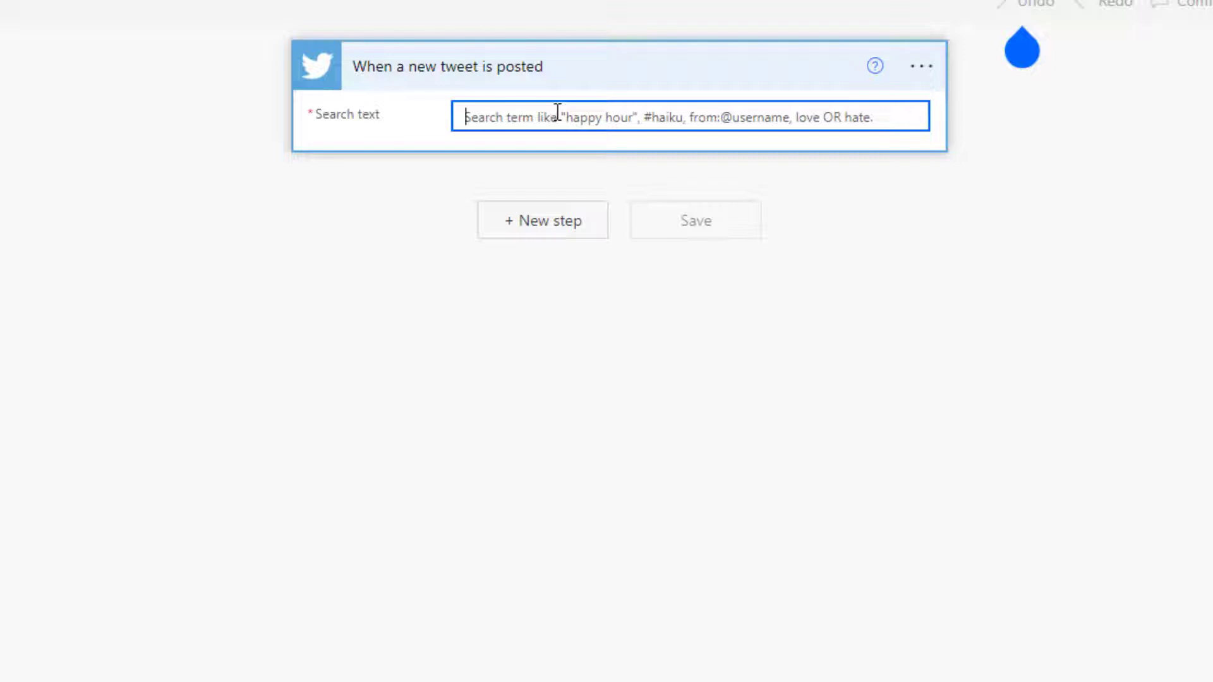
type("#NG30Day")
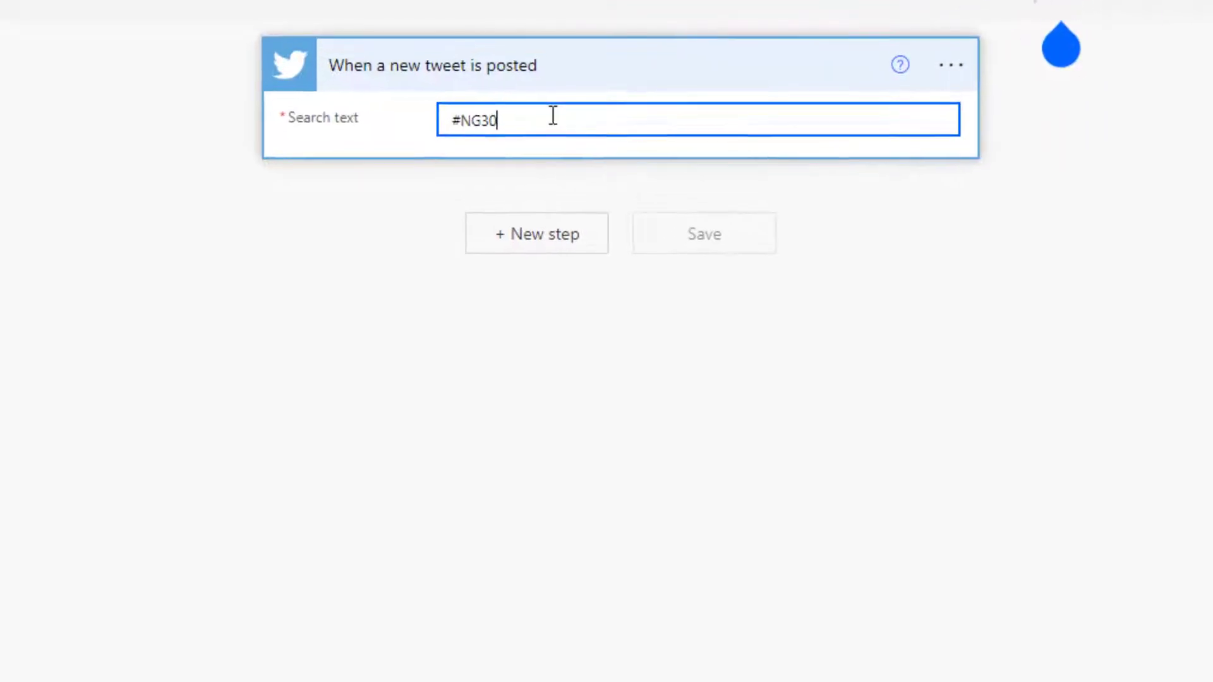
type("sOfLearni")
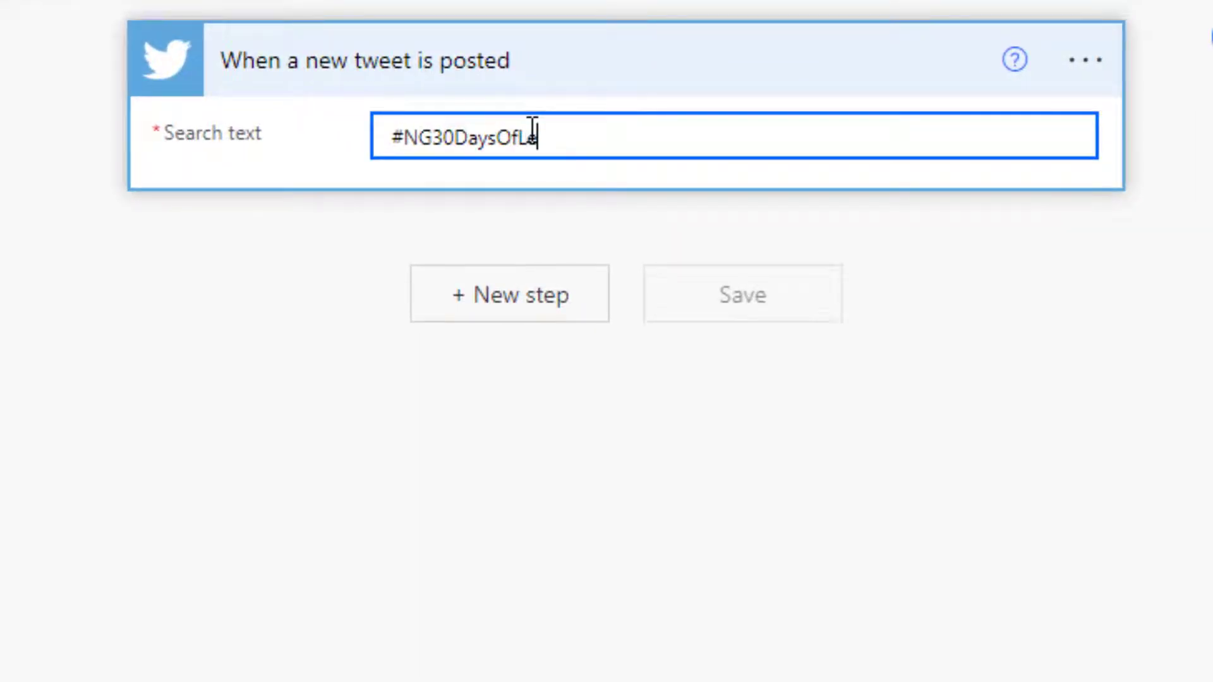
type("ng")
left_click(537, 316)
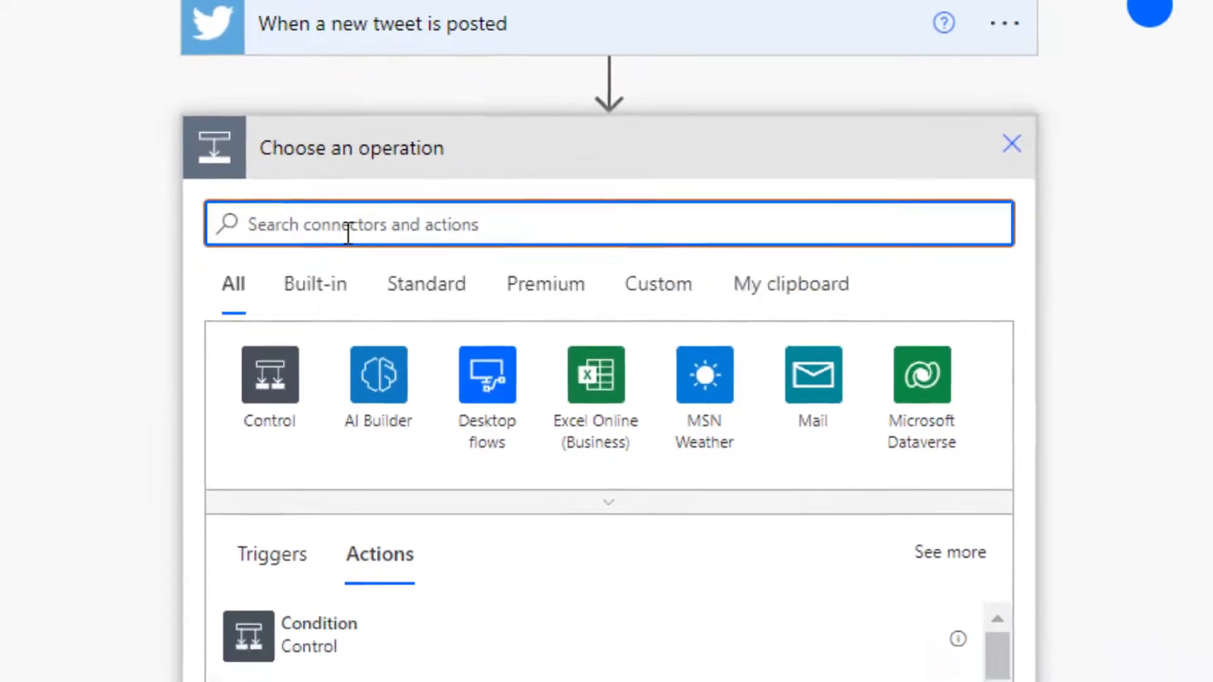
Step: Add a Power BI 'Add rows to a dataset' action targeting My Workspace, 30DaysOfLearning, table RealTimeData
type("power bi")
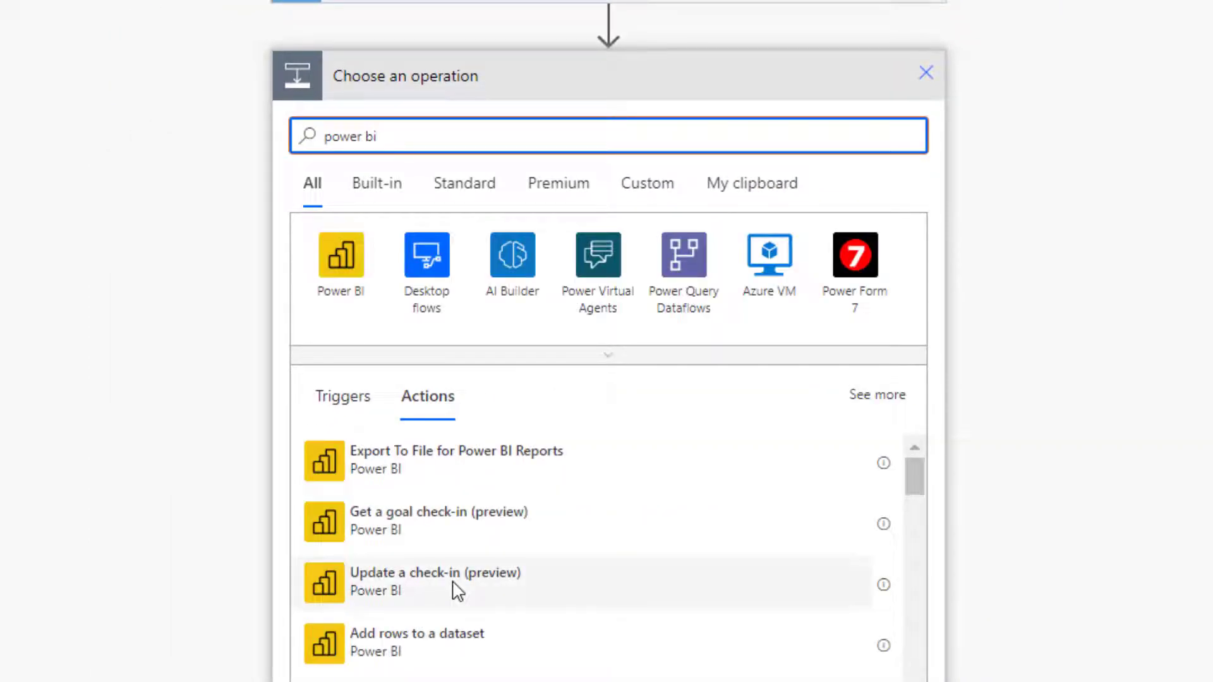
left_click(415, 664)
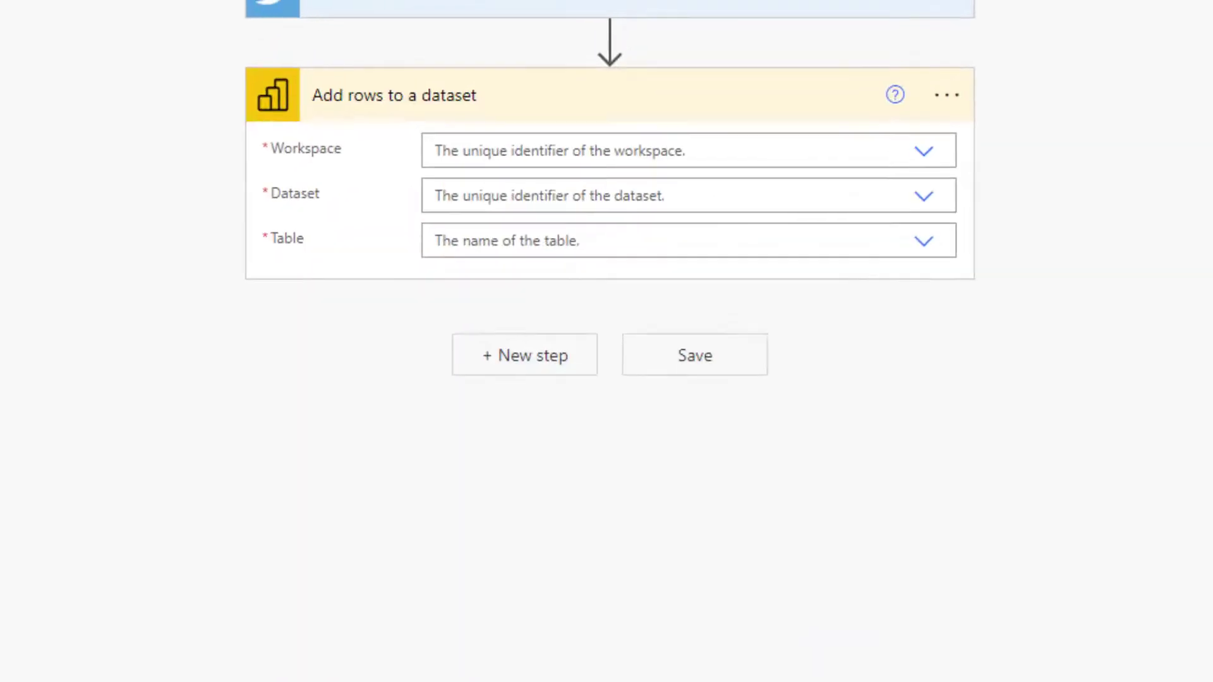
left_click(522, 242)
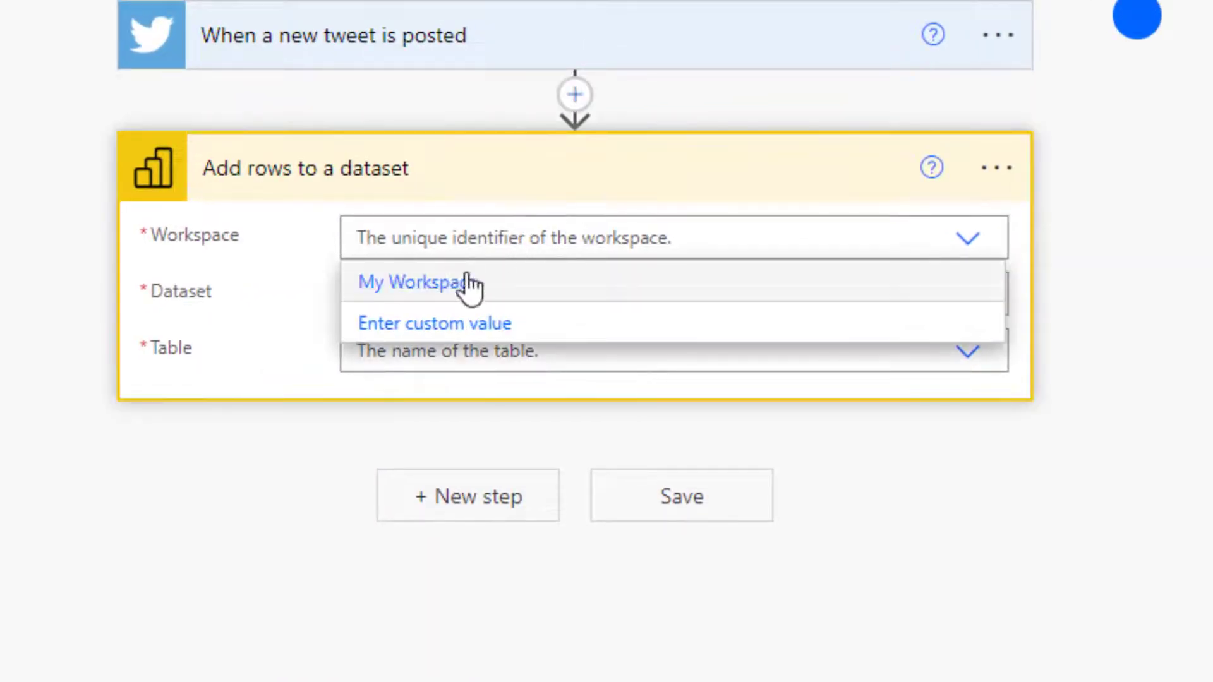
left_click(484, 280)
left_click(449, 278)
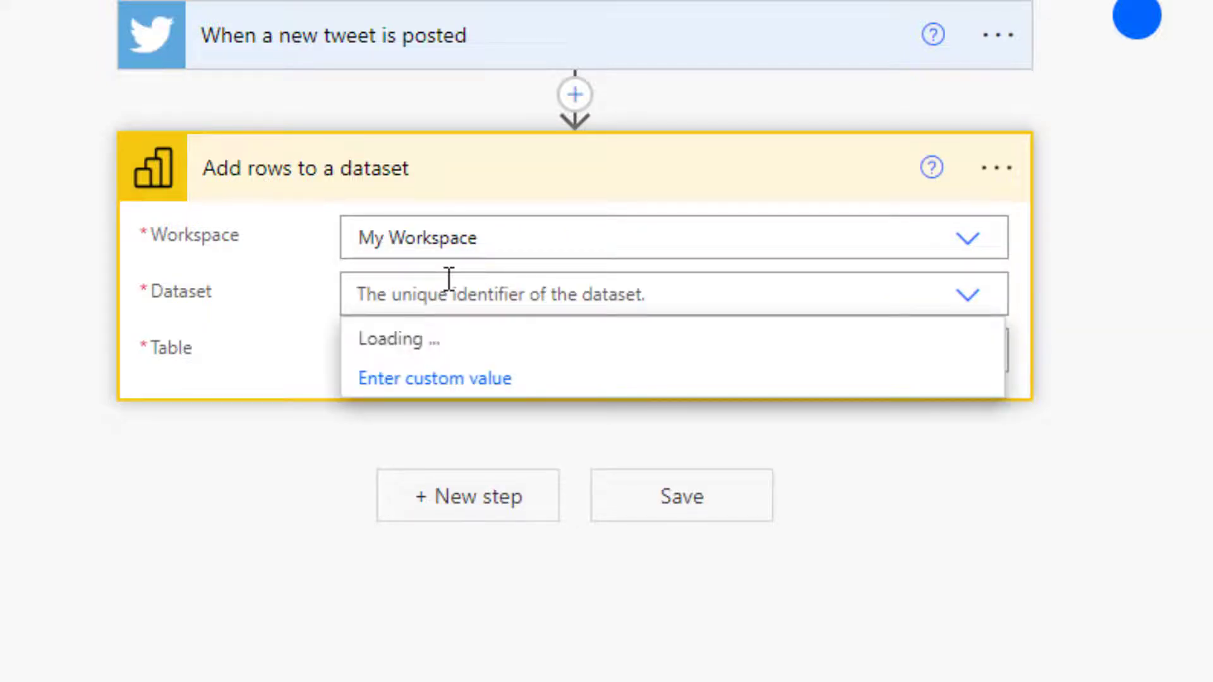
left_click(411, 341)
left_click(407, 349)
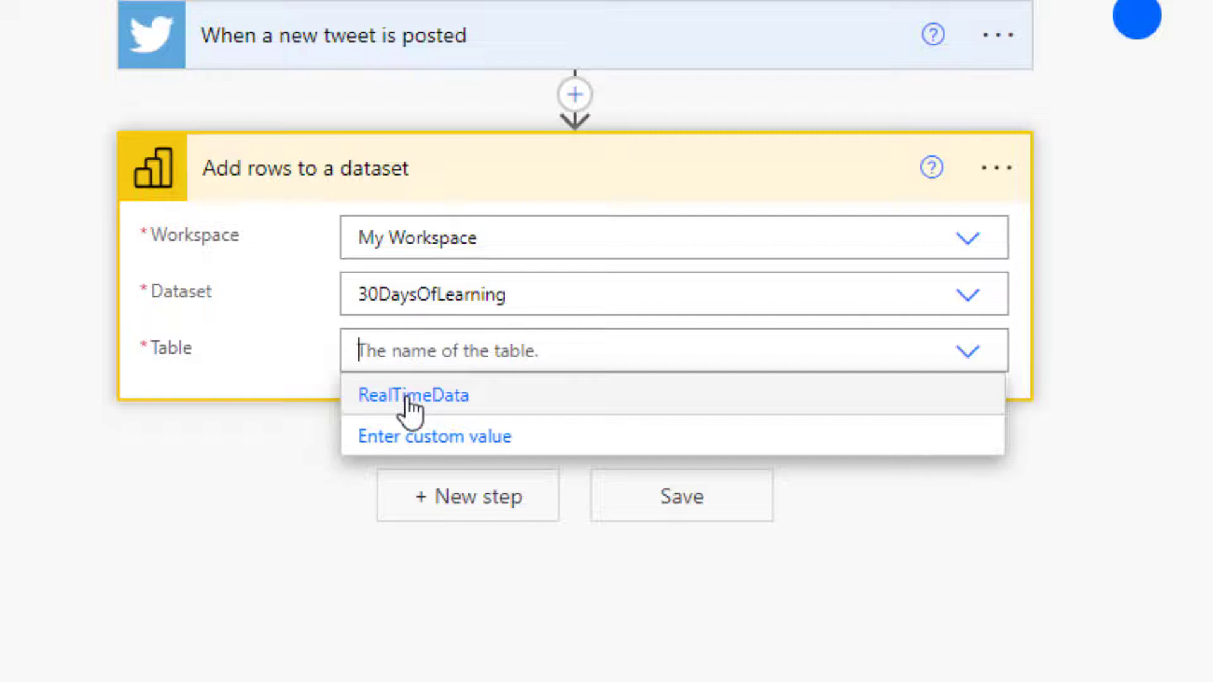
left_click(408, 398)
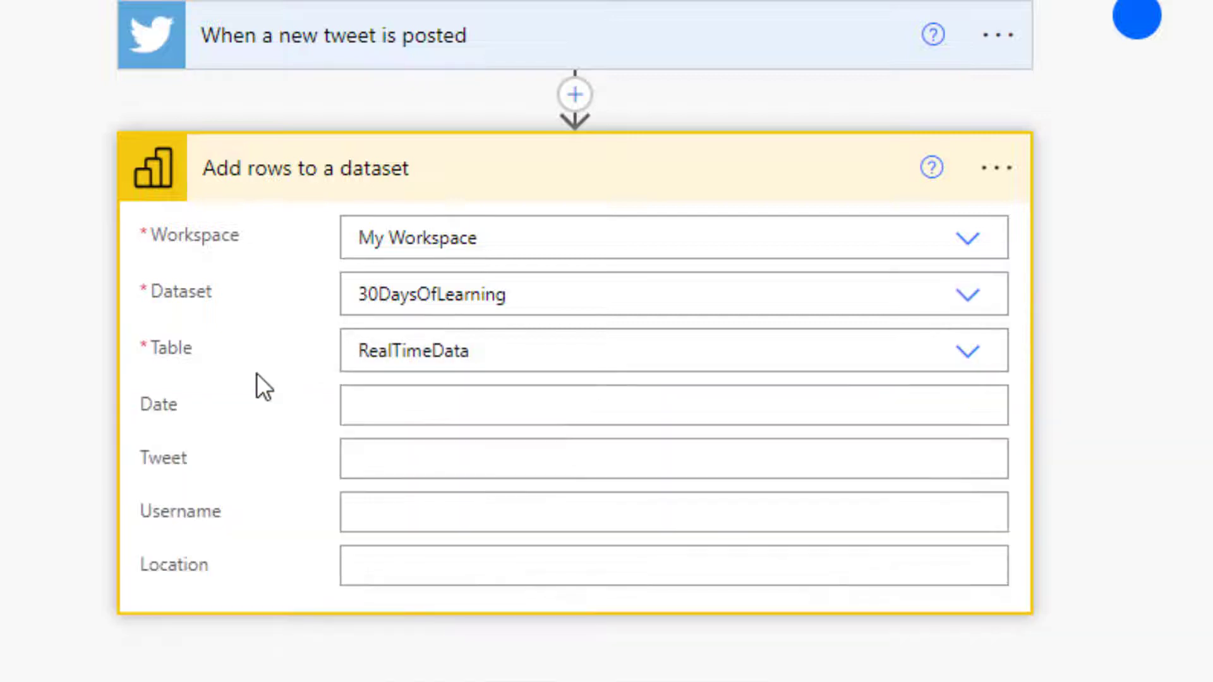
left_click(466, 416)
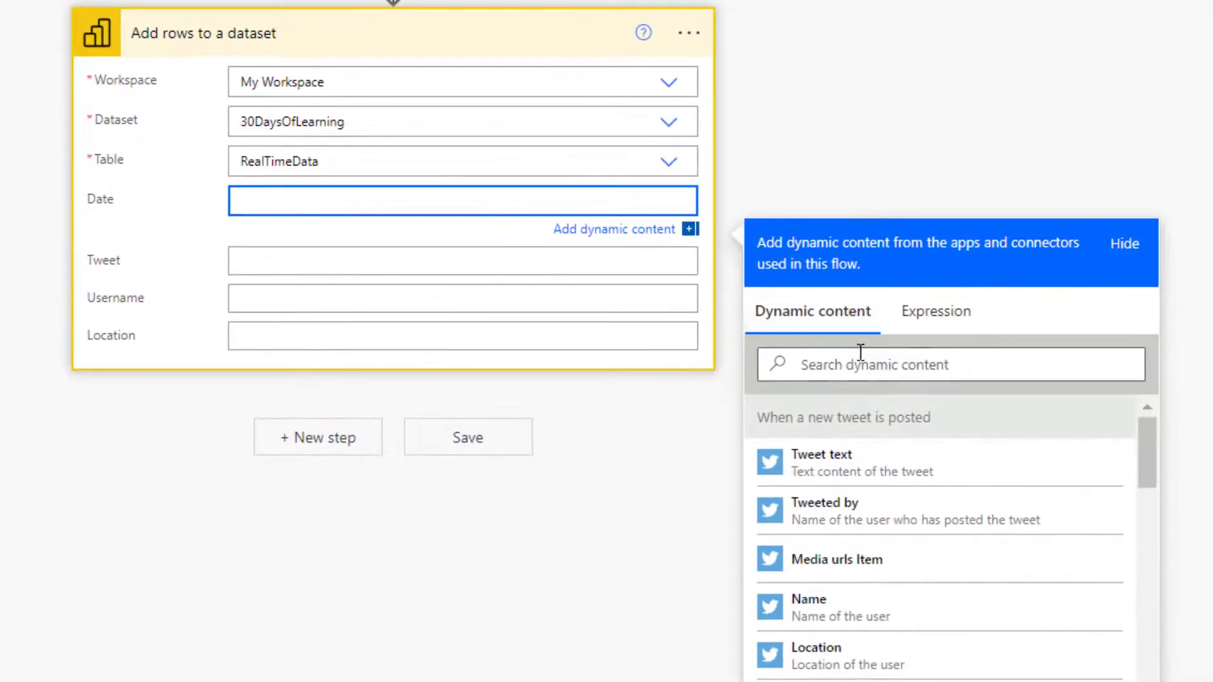
Step: Map Created at, Tweet text and User name into the Date, Tweet and Username fields
scroll(865, 616, "down", 4)
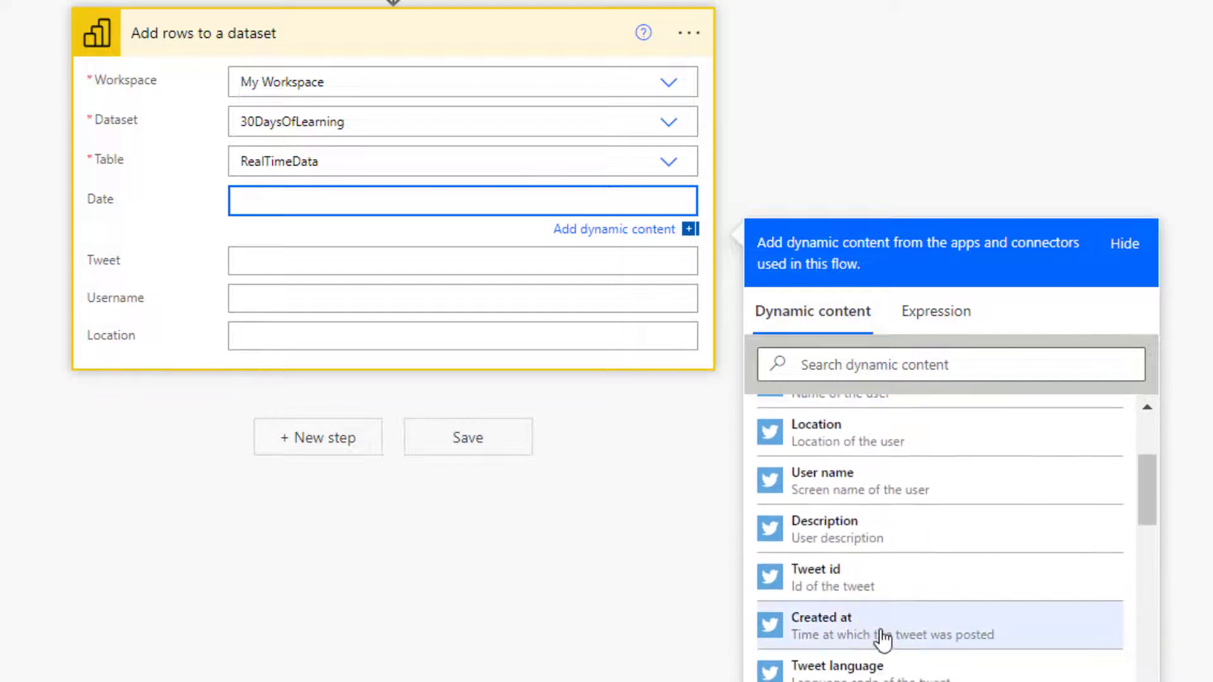
left_click(883, 639)
left_click(299, 256)
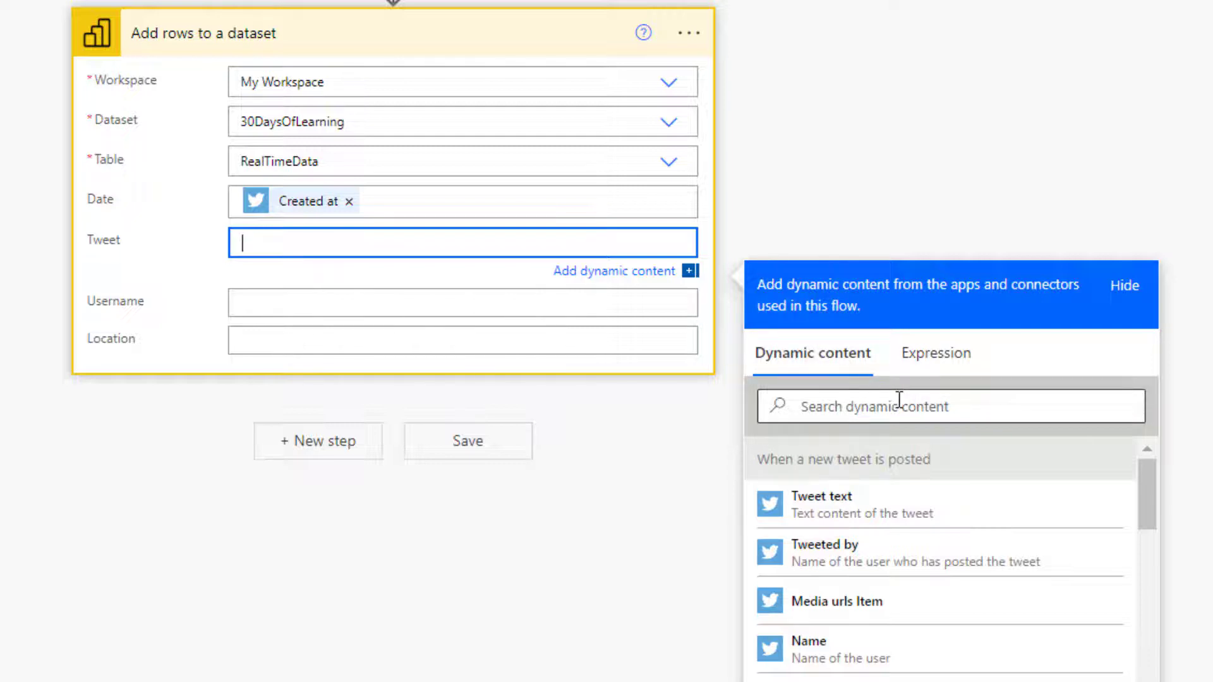
left_click(861, 507)
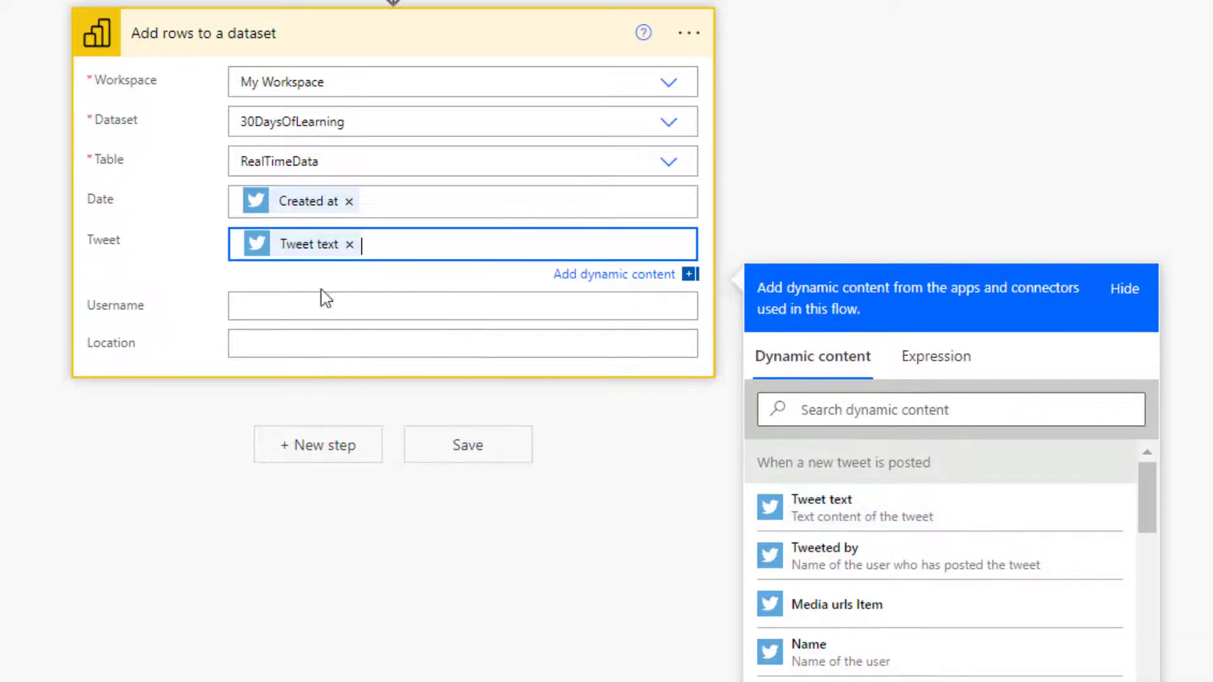
left_click(256, 303)
scroll(842, 617, "down", 3)
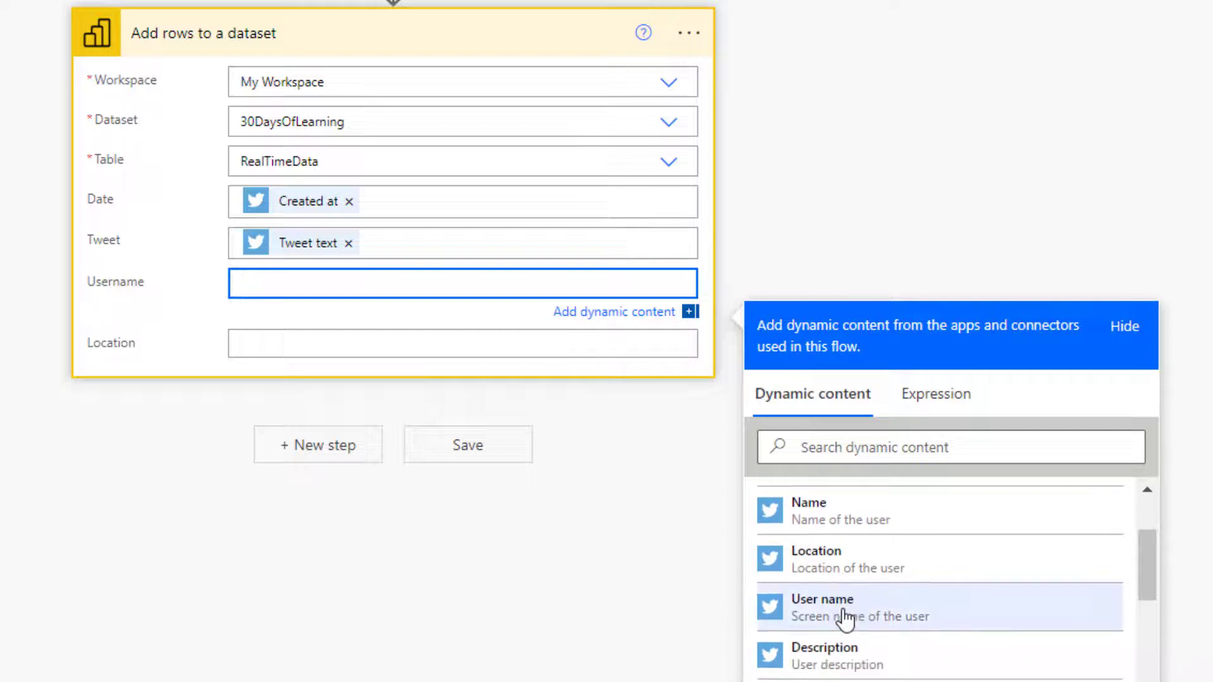
left_click(844, 595)
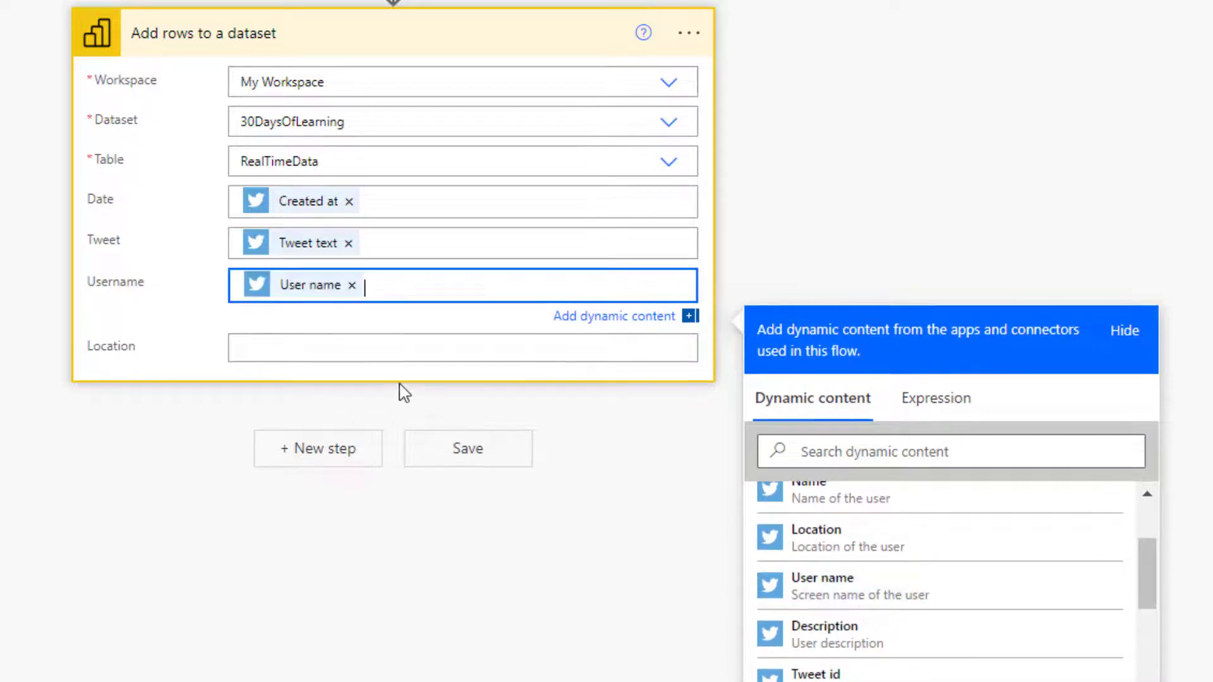
Step: Fill the Location field with the user's Location and save the flow
left_click(299, 346)
left_click(936, 487)
type("lo")
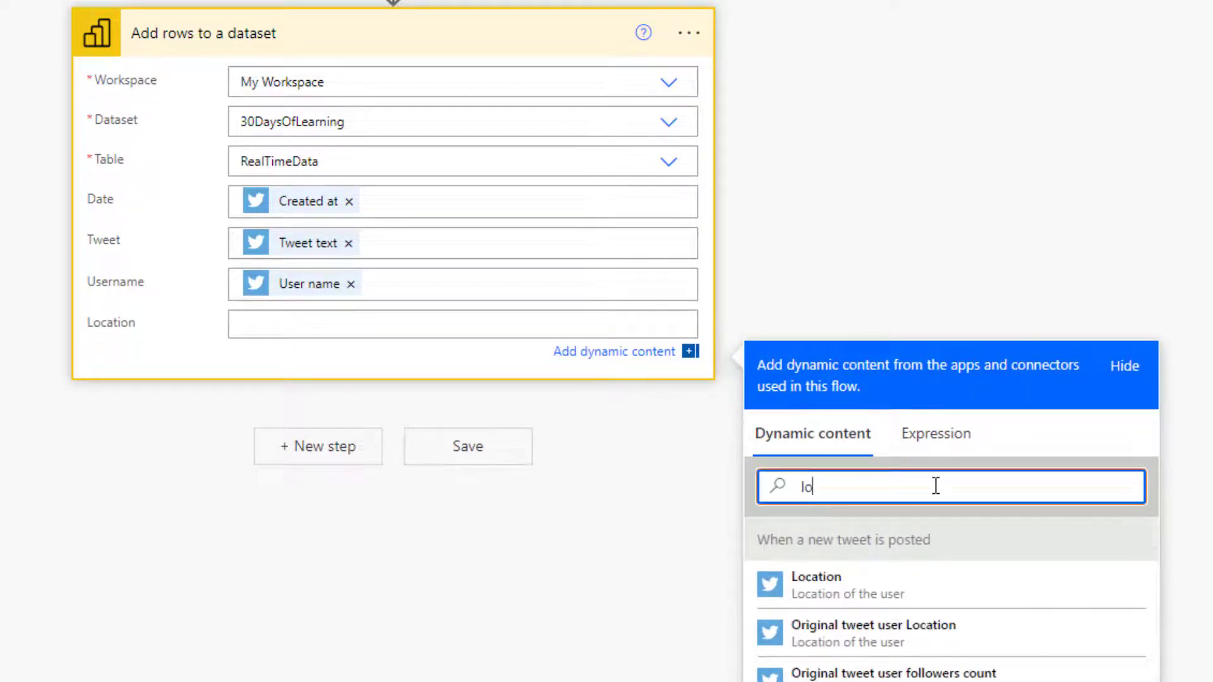
type("cat")
left_click(894, 581)
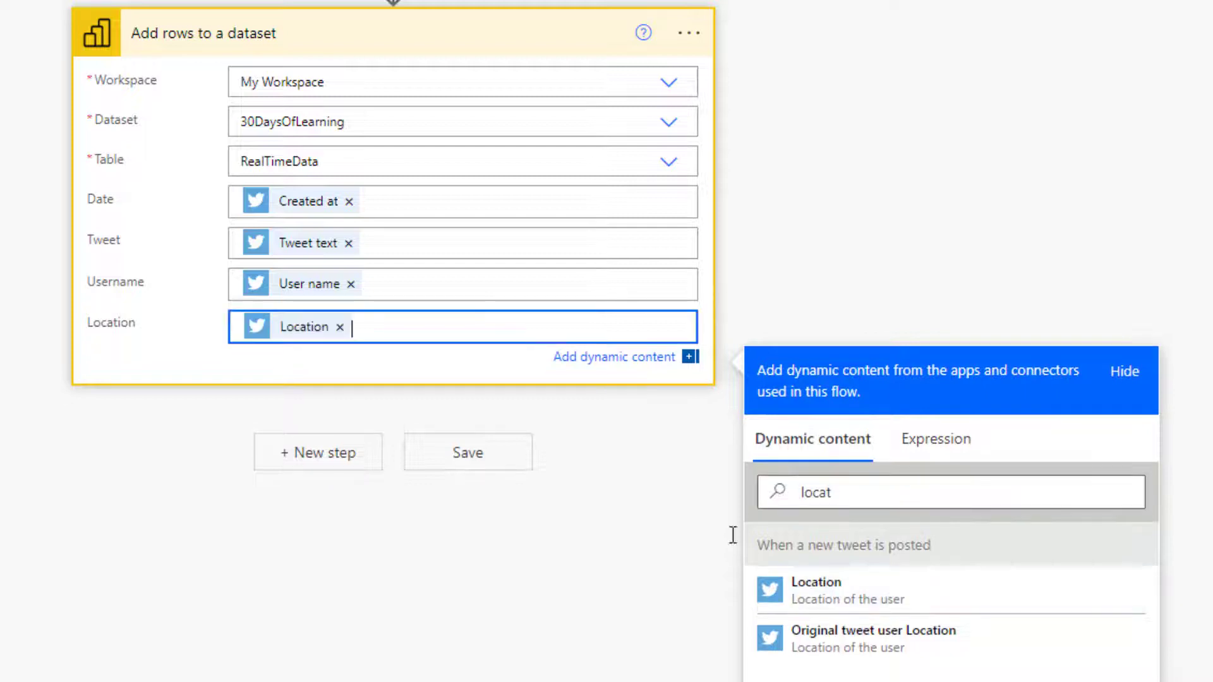
left_click(454, 479)
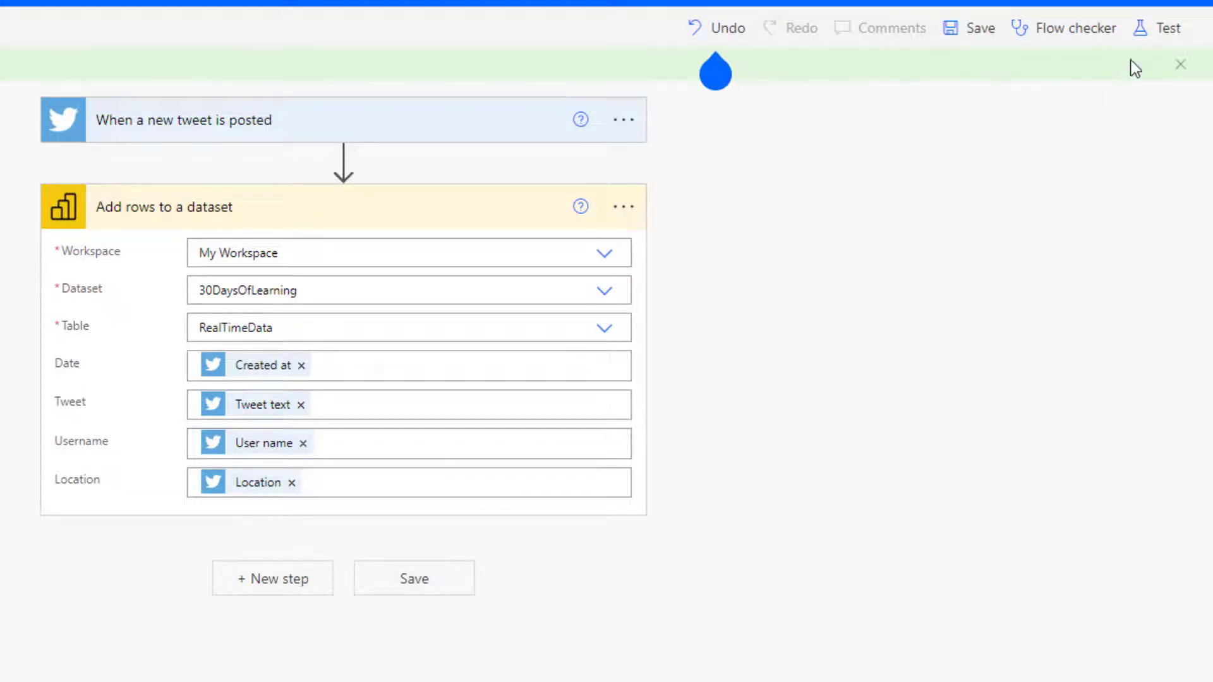
Step: Start a manual test run of TwitterScrapeData that waits for a new tweet
left_click(1157, 29)
left_click(961, 103)
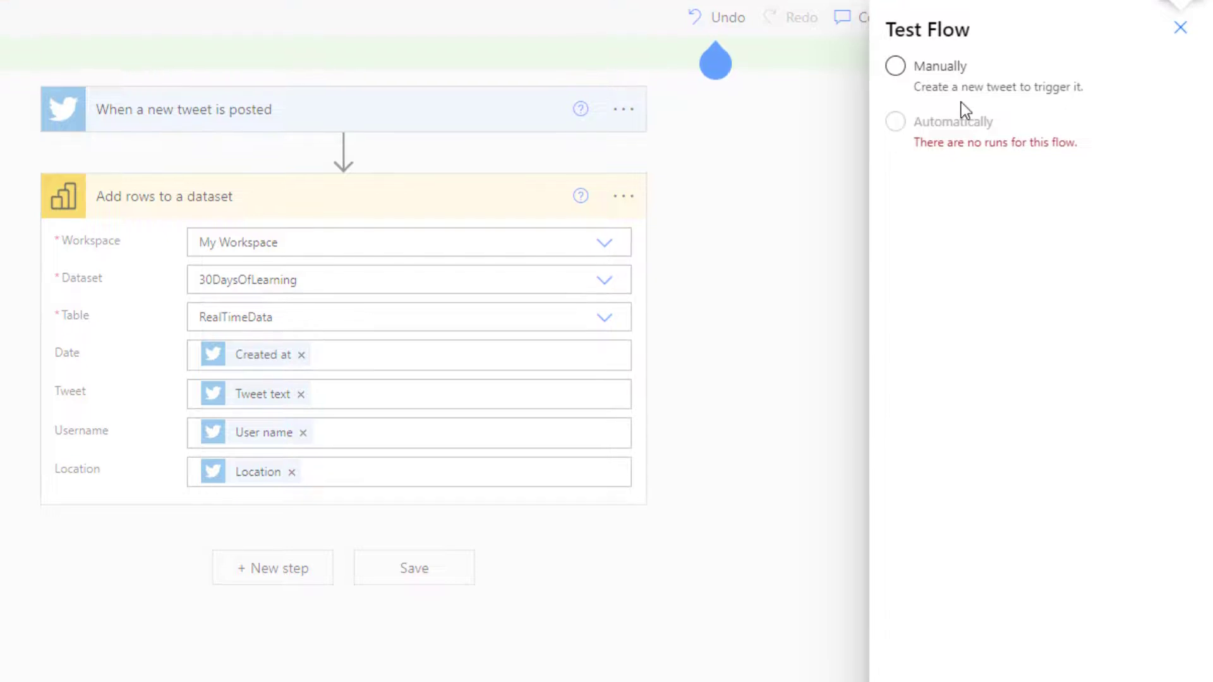
scroll(961, 108, "down", 3)
left_click(927, 651)
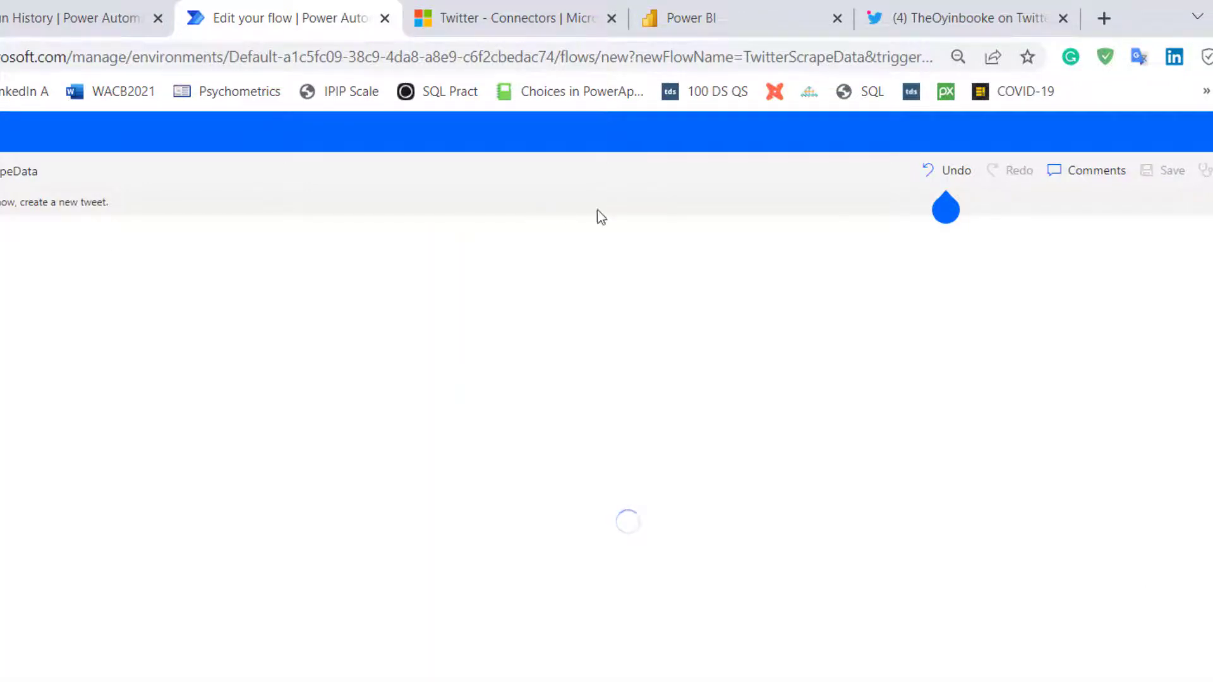
Step: Tweet 'If you can see this tweet, it is a trigger to test my new solution.' with #NG30DaysOfLearning
left_click(921, 20)
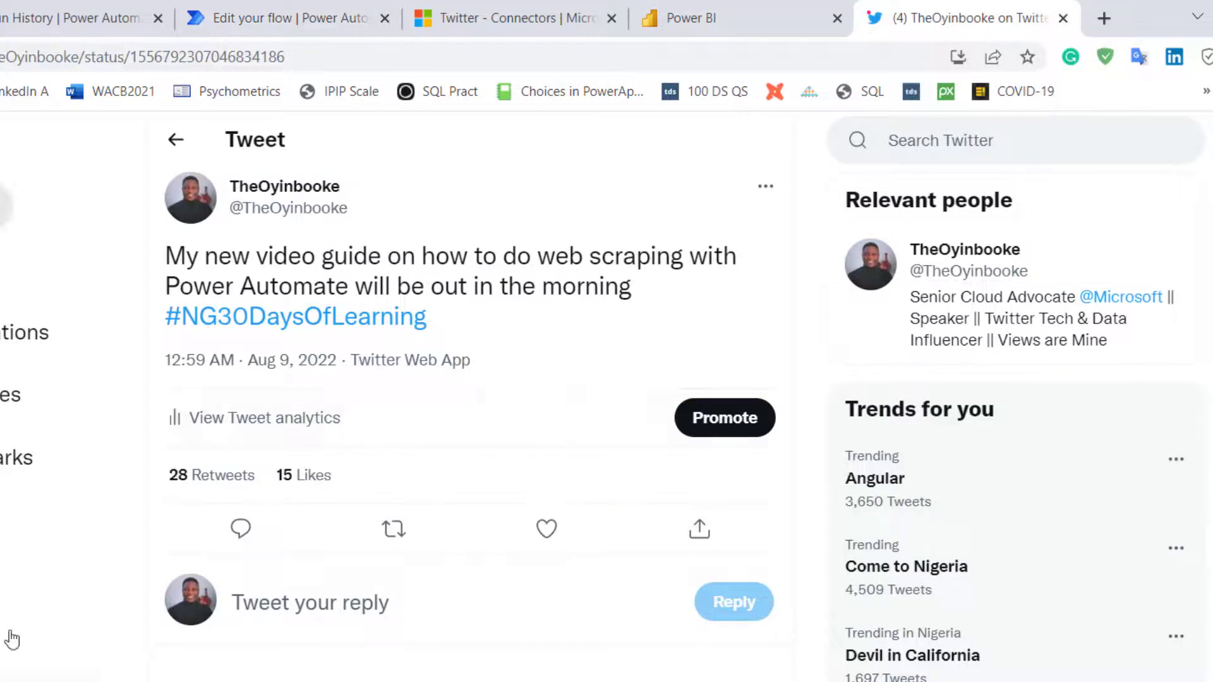
key("n")
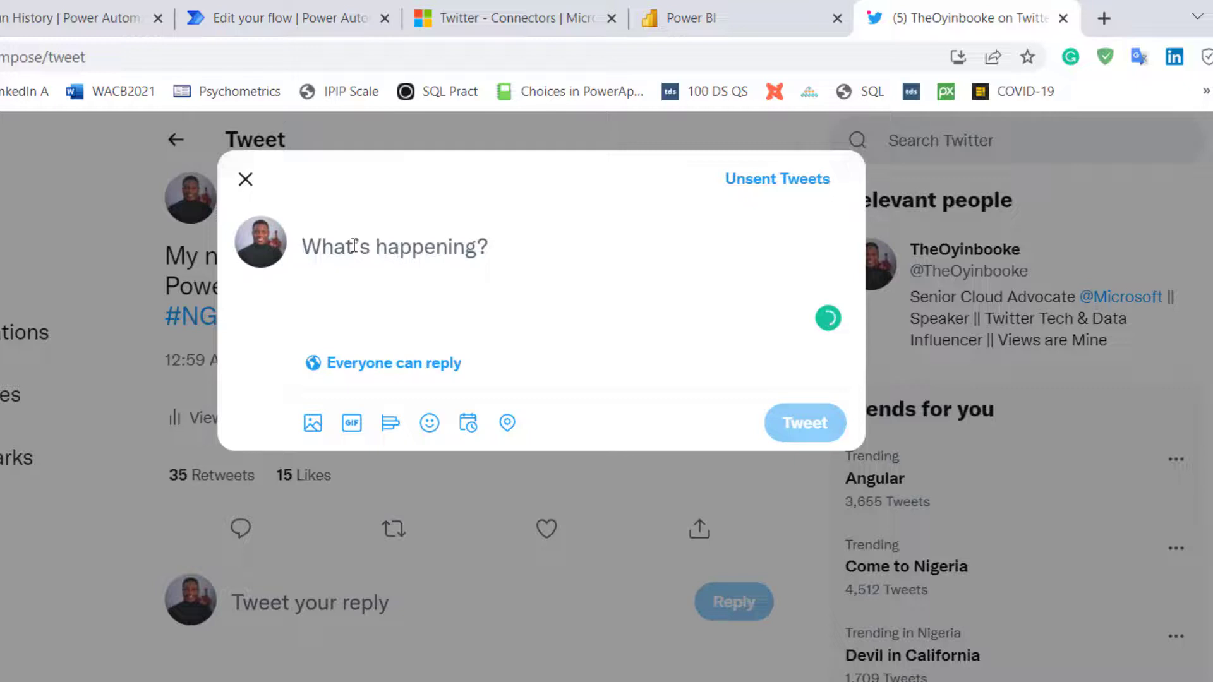
type("If y")
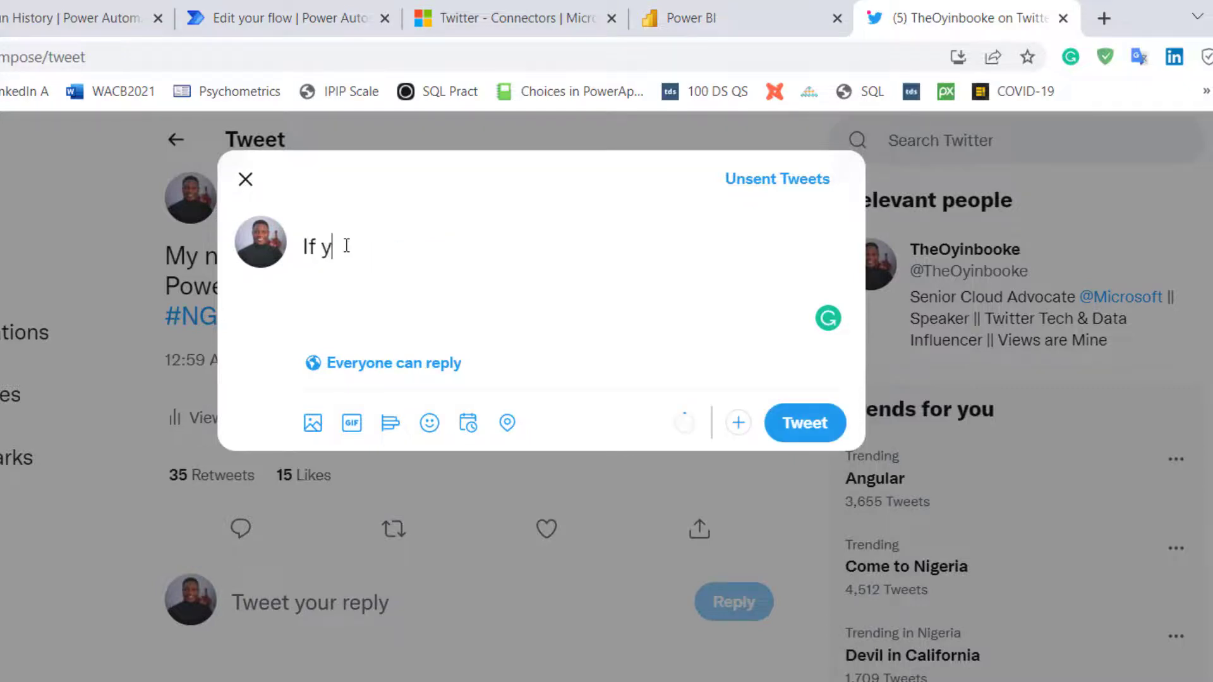
type("ou can see th")
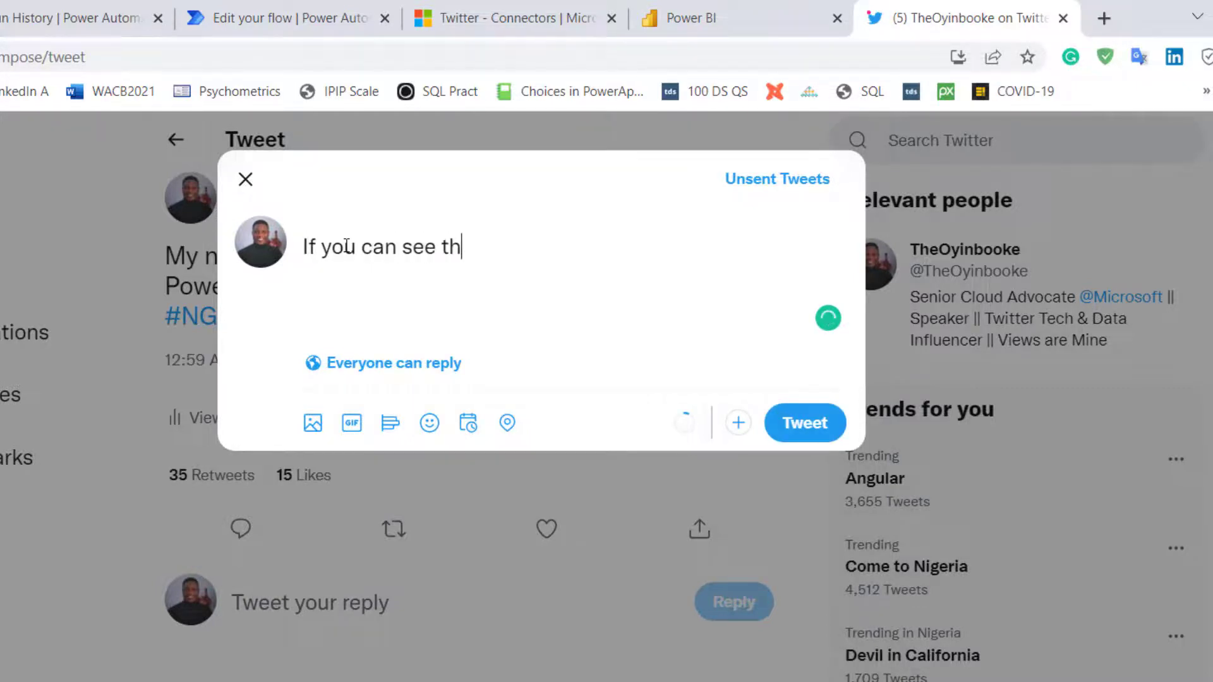
type("is twi")
key("BackSpace")
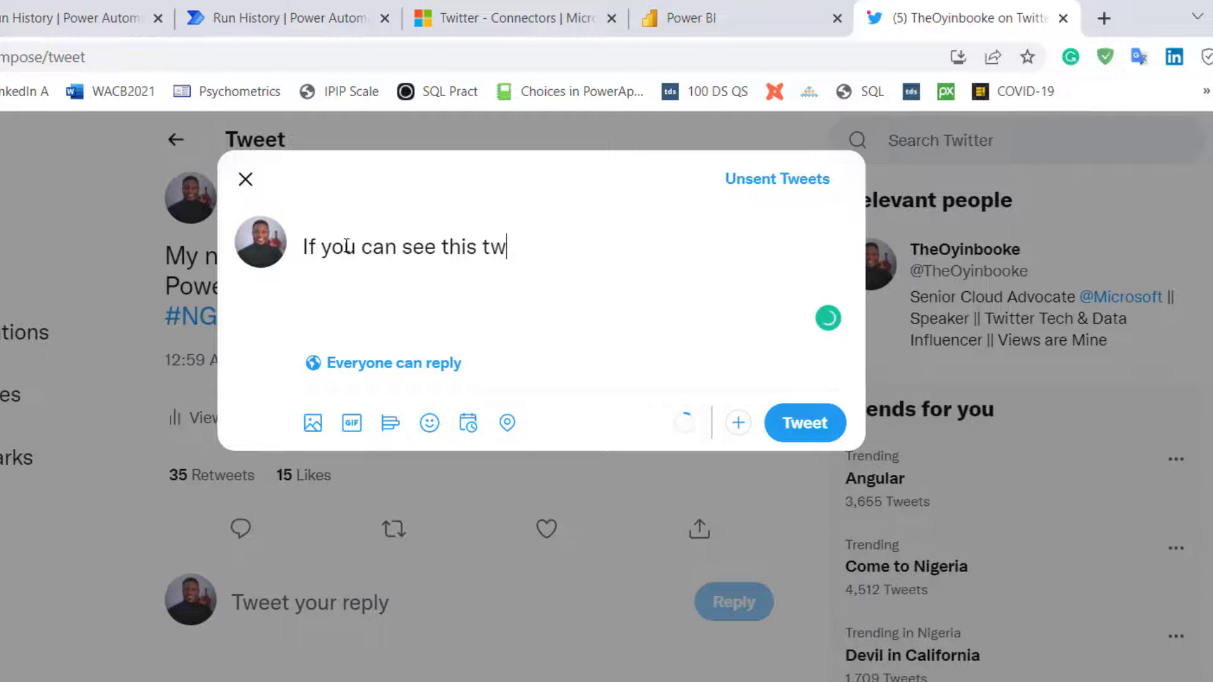
type("eet, it i")
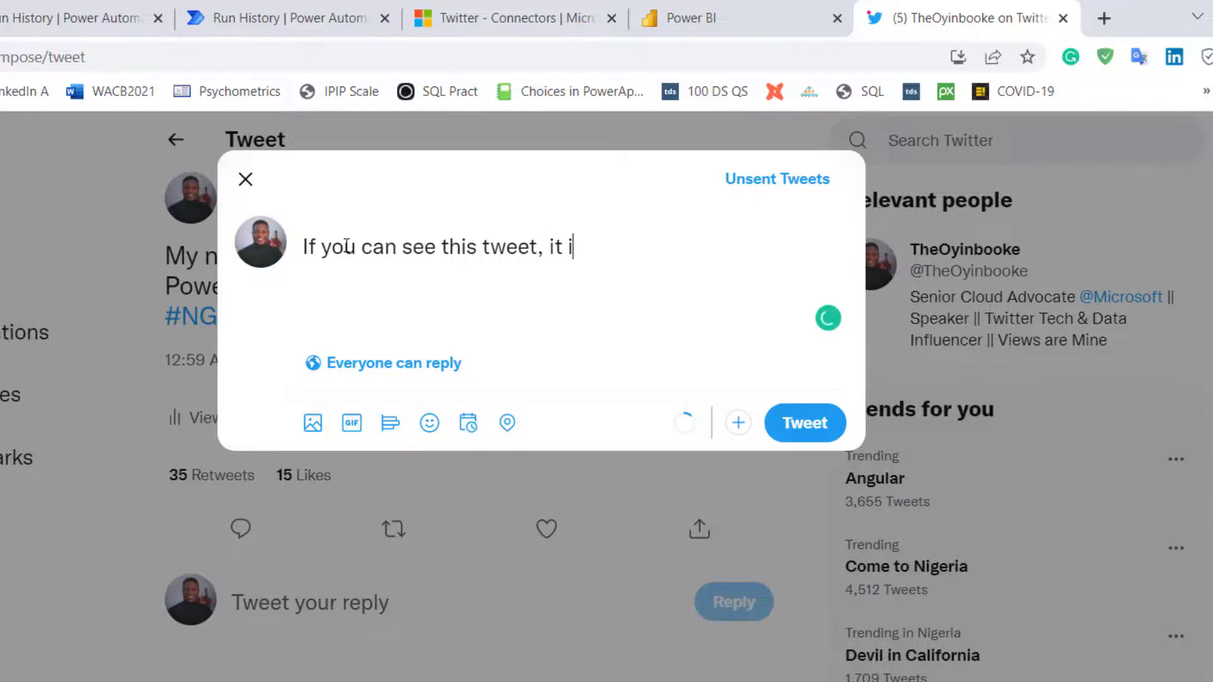
type("s a trigg")
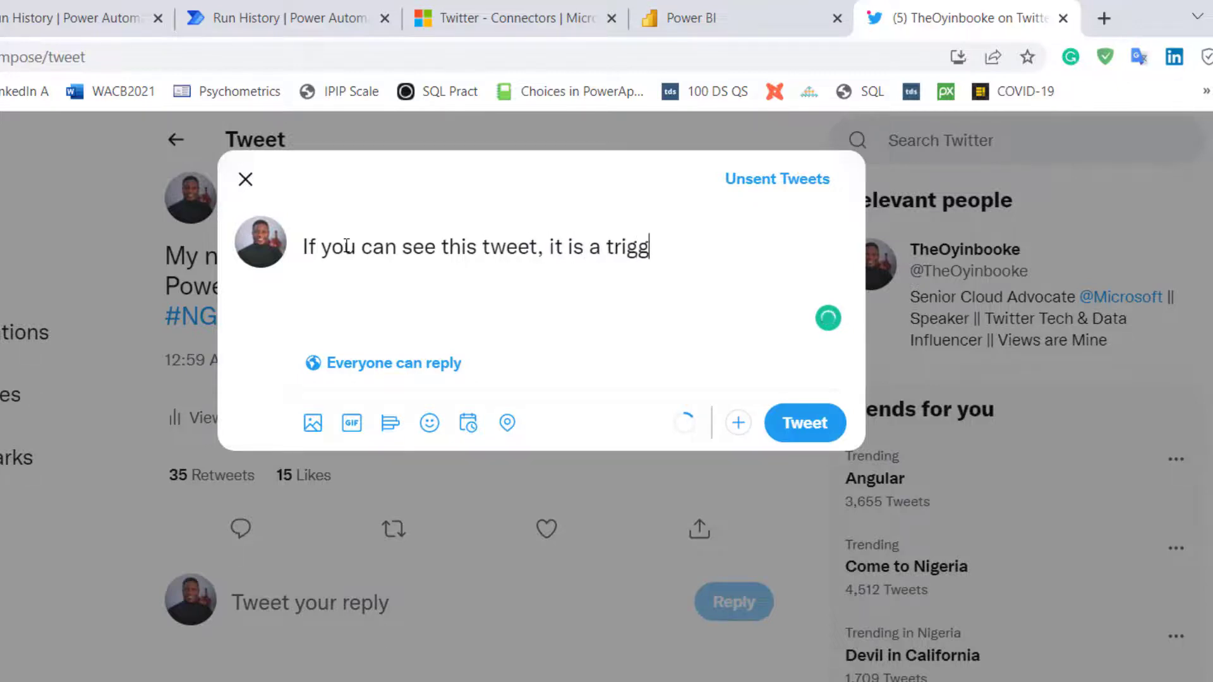
type("er to test")
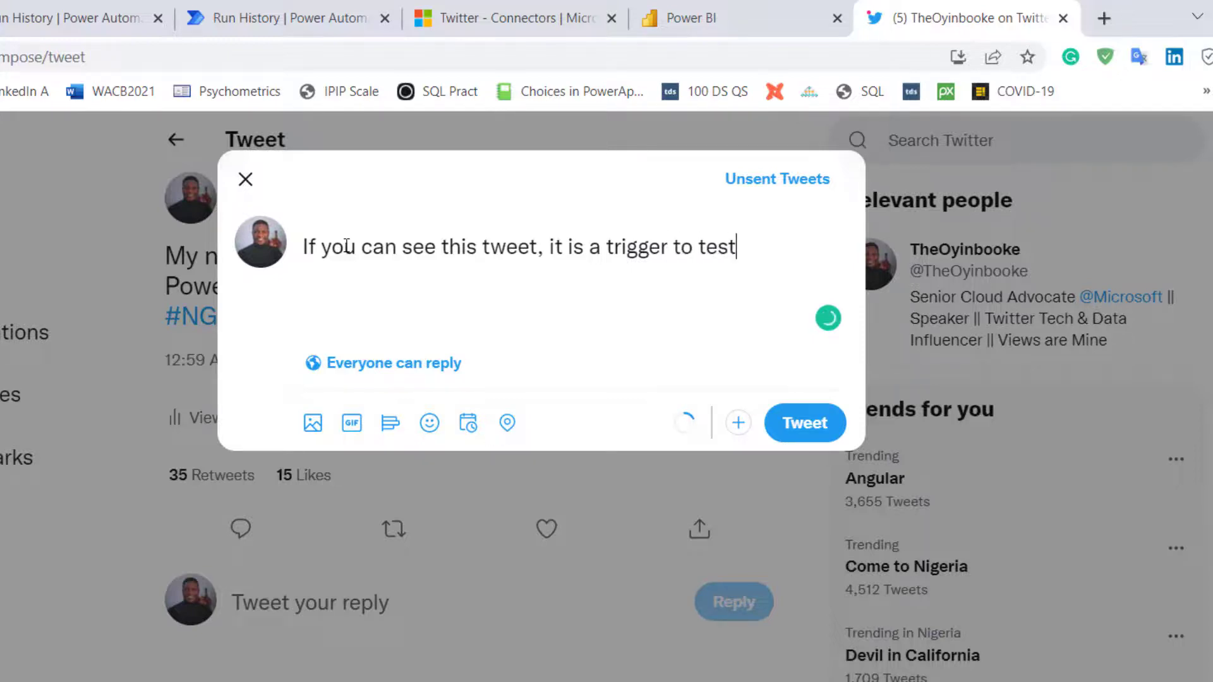
type(" my new so")
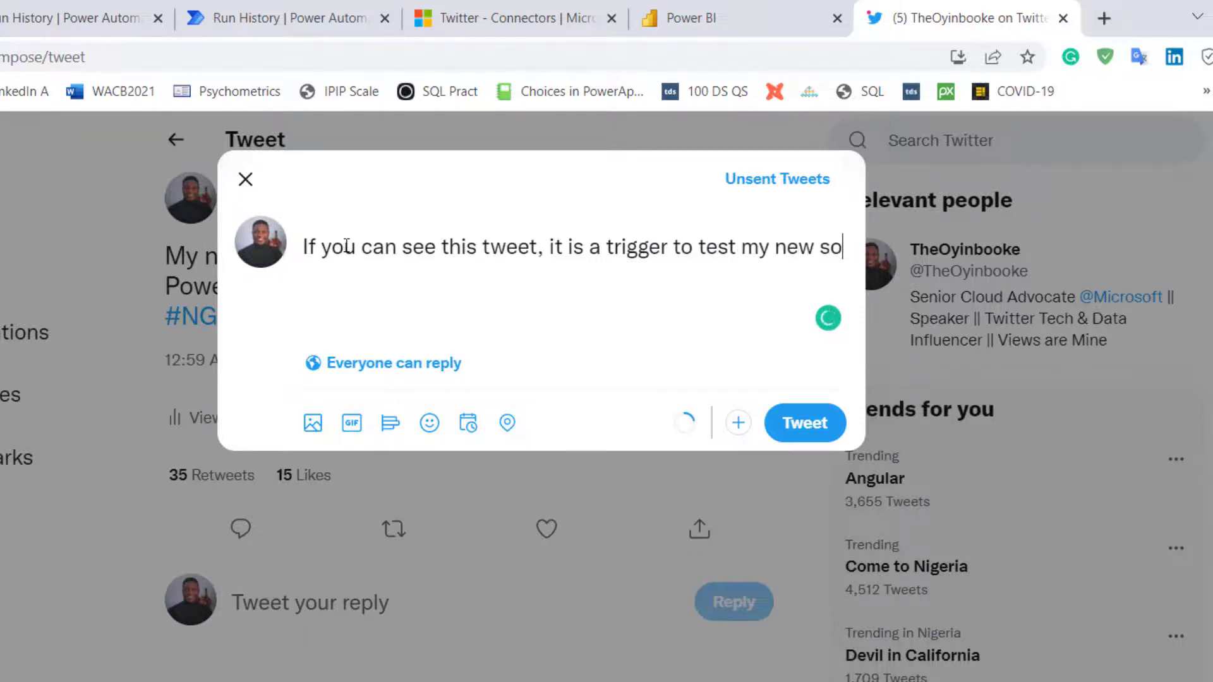
type("lution.")
key("Return")
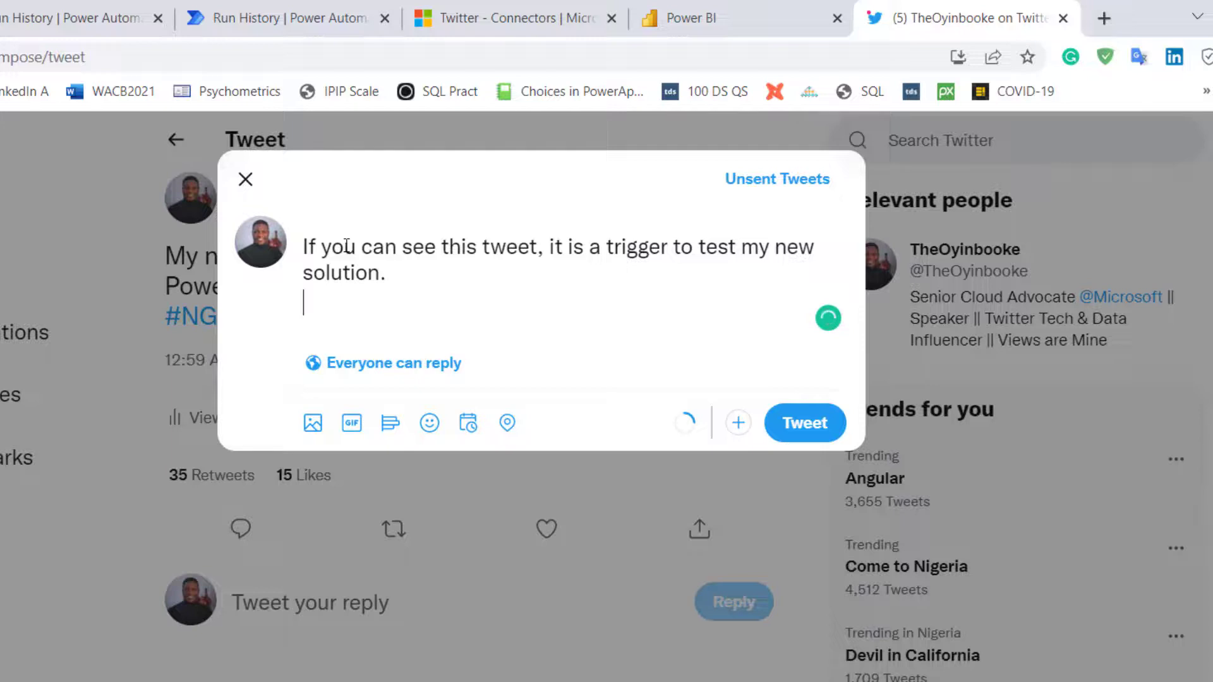
type("#NG30Dayso")
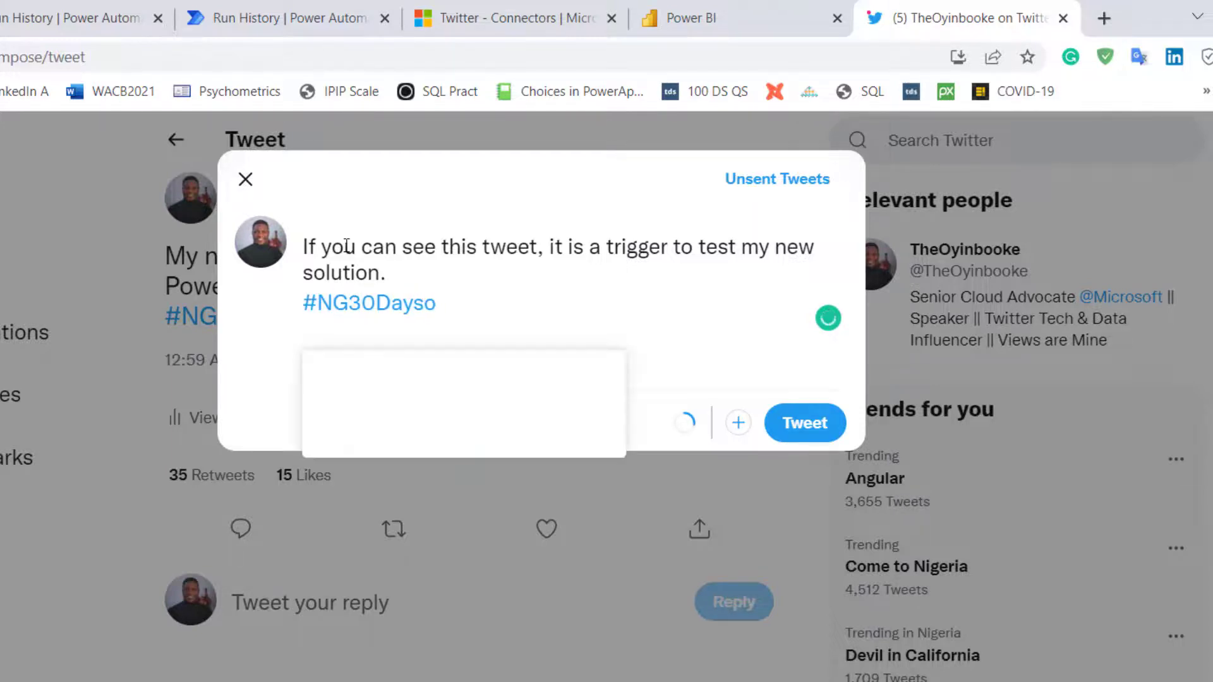
key("BackSpace")
type("OfLearning")
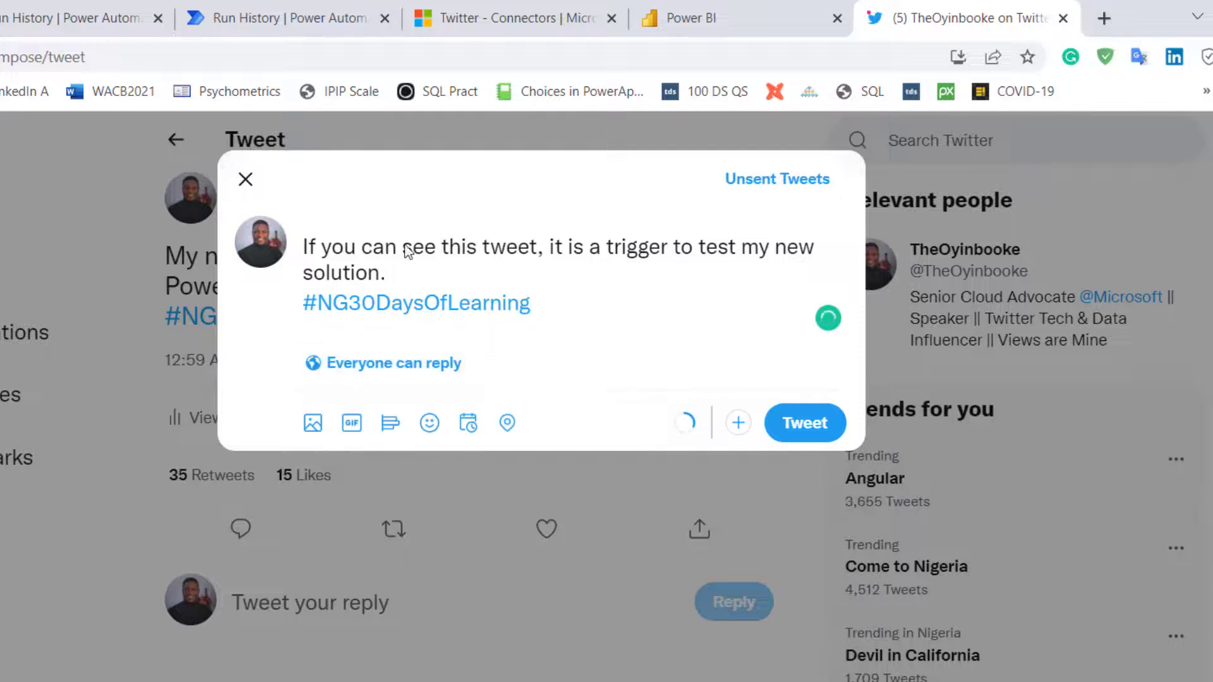
left_click(799, 422)
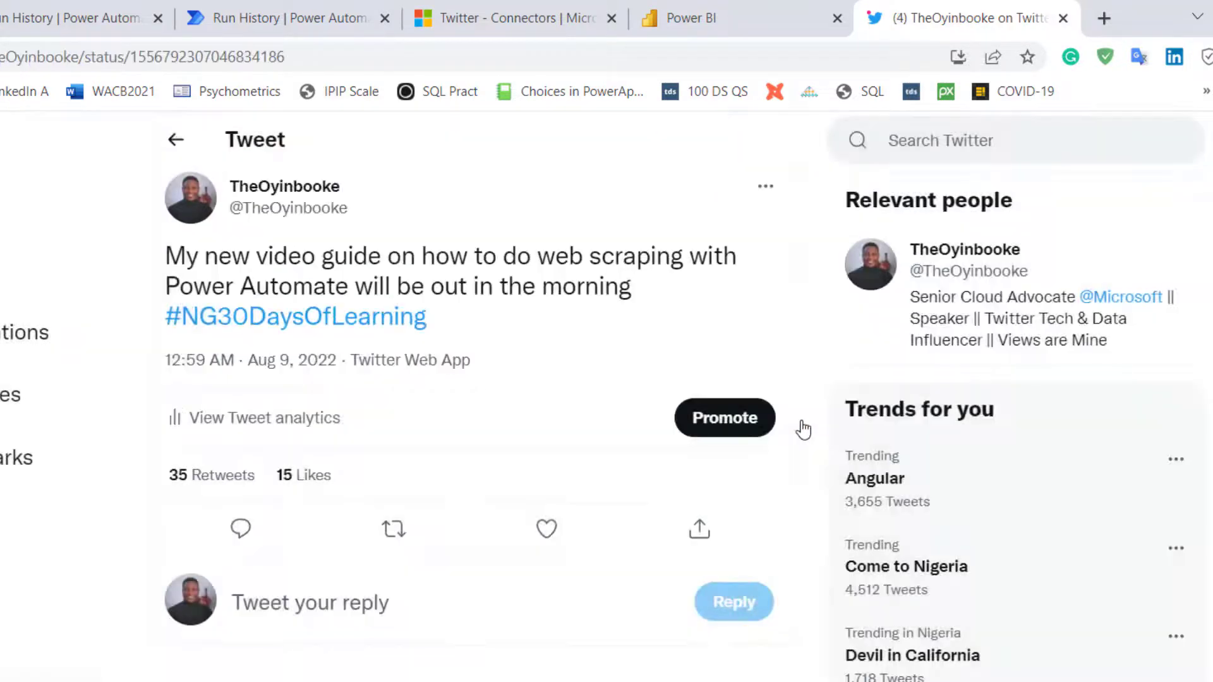